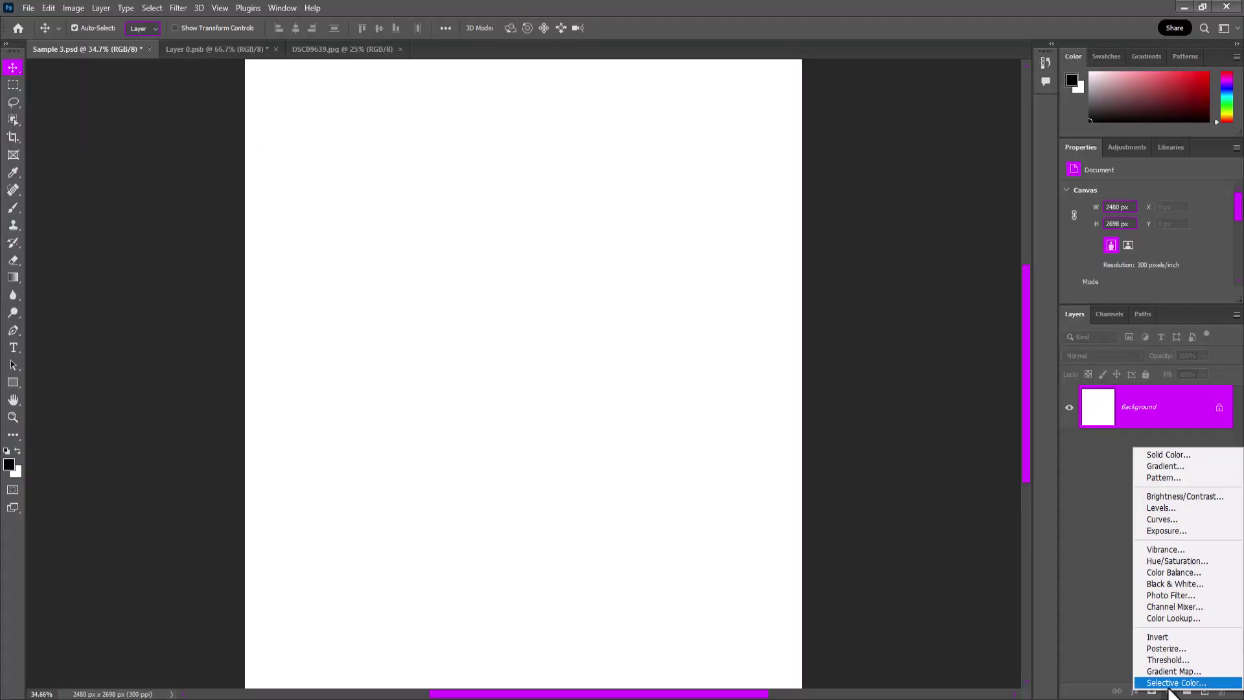
Step: Add a Gradient Fill layer using a Pinks preset gradient
{"action": "left_click", "coordinate": [1165, 466]}
{"action": "left_click", "coordinate": [637, 180]}
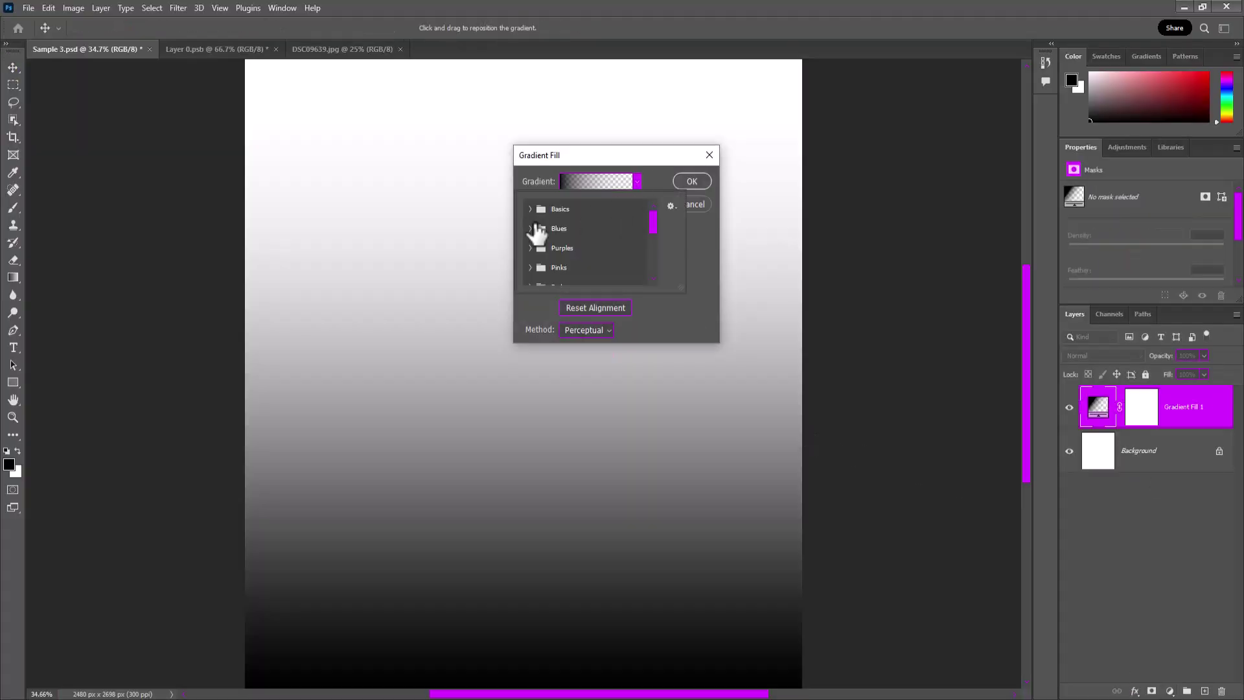
{"action": "scroll", "coordinate": [553, 280], "scroll_direction": "down", "scroll_amount": 2}
{"action": "left_click", "coordinate": [599, 270]}
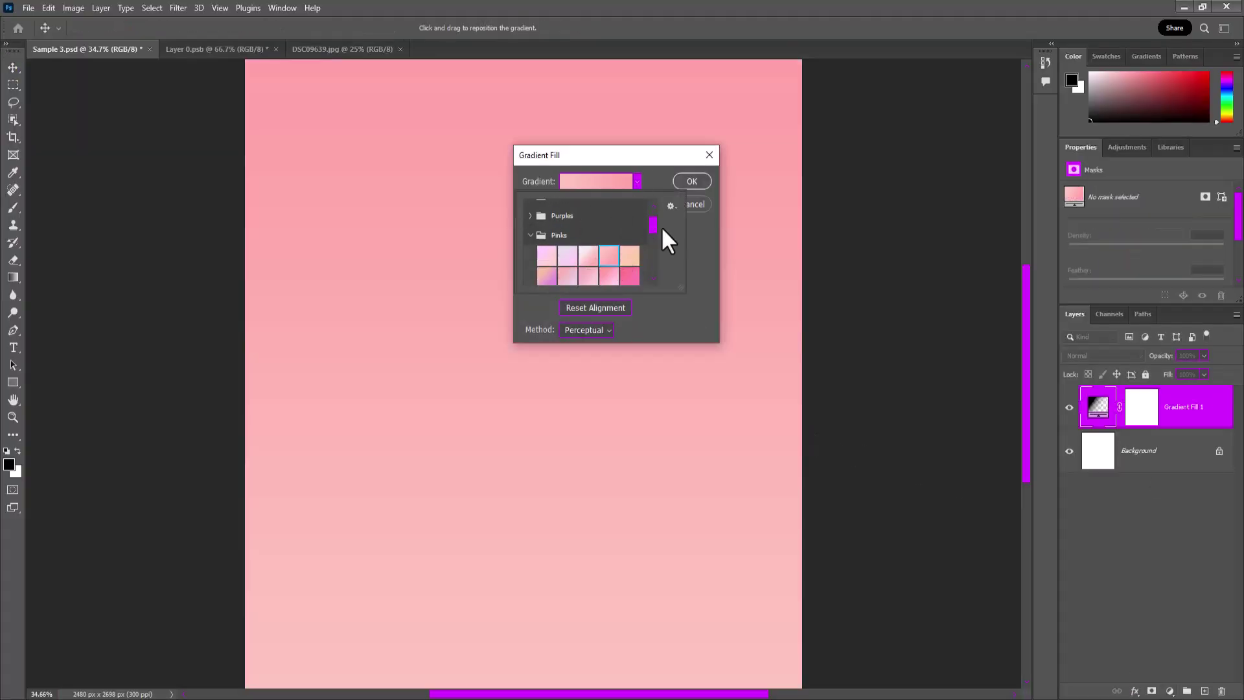
Step: Change the gradient's left stop to a light cream shade
{"action": "left_click", "coordinate": [609, 184]}
{"action": "double_click", "coordinate": [483, 351]}
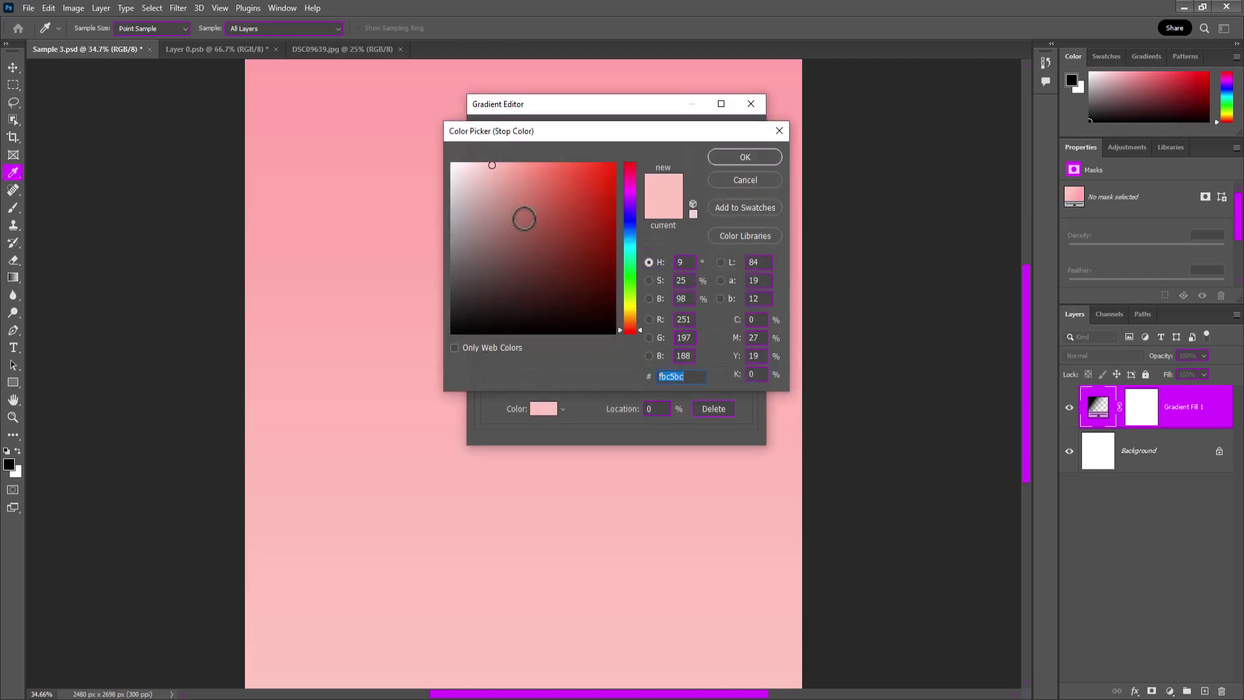
{"action": "left_click", "coordinate": [627, 315]}
{"action": "left_click", "coordinate": [474, 166]}
{"action": "left_click", "coordinate": [745, 157]}
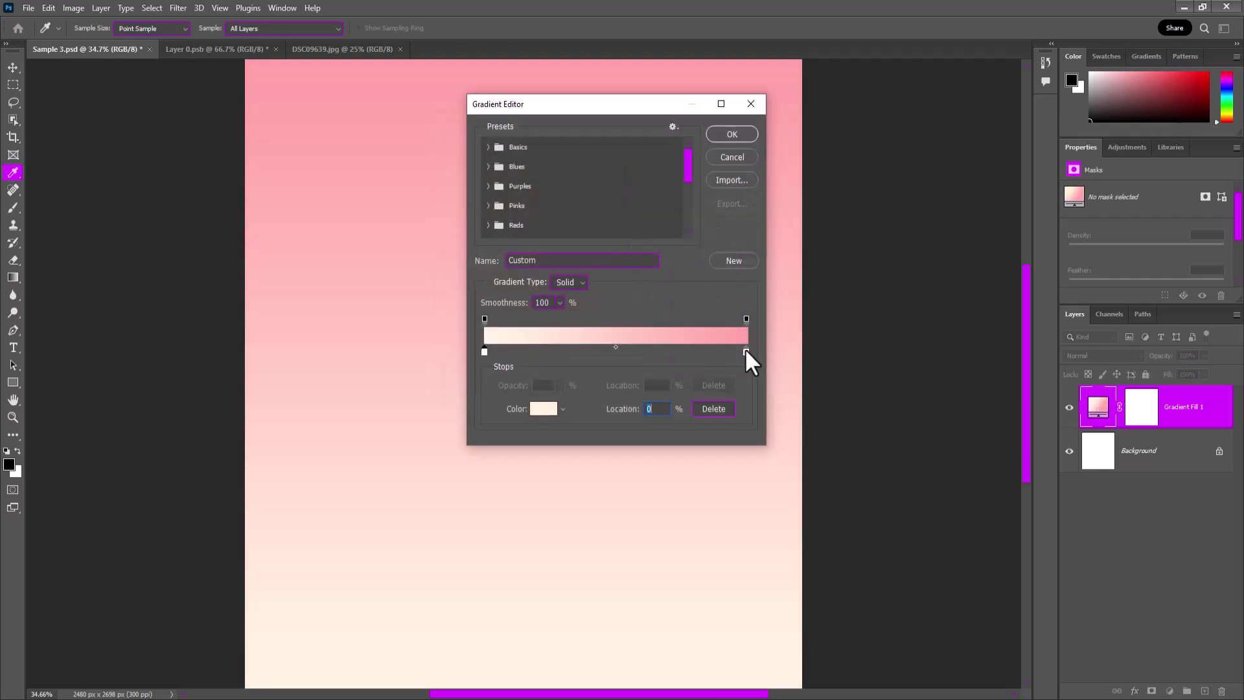
Step: Change the right stop to a very light grey and apply the gradient fill
{"action": "double_click", "coordinate": [744, 349]}
{"action": "left_click", "coordinate": [628, 305]}
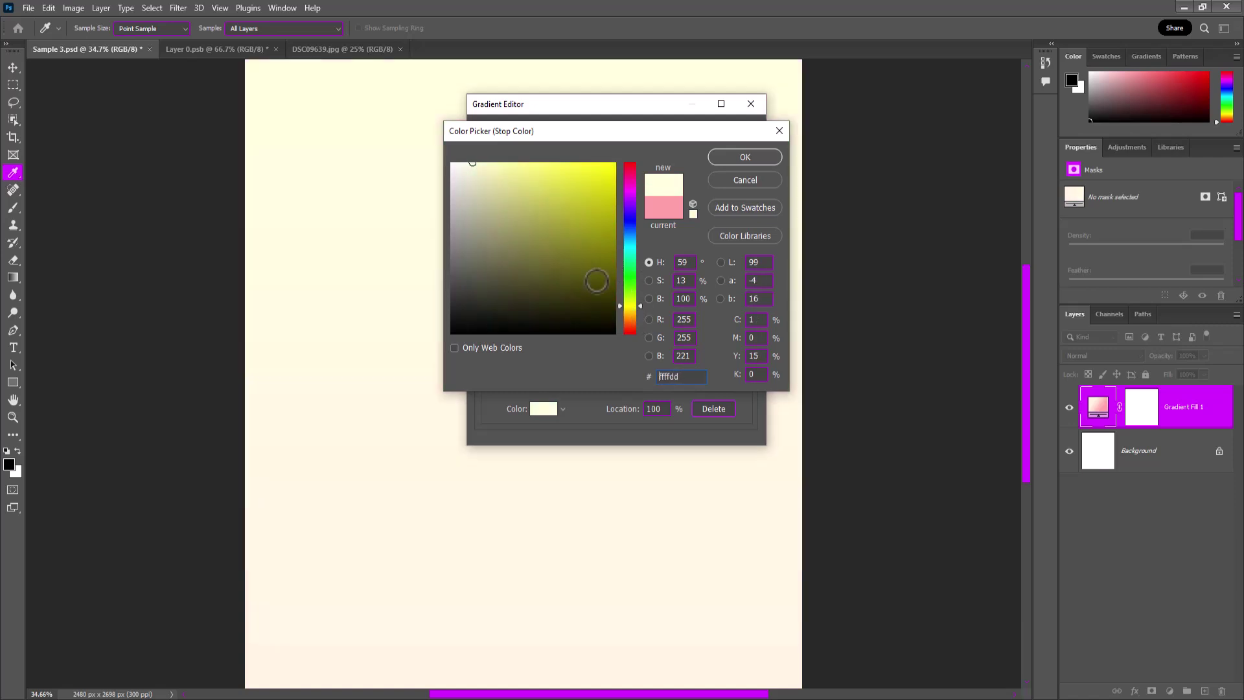
{"action": "left_click_drag", "start_coordinate": [463, 181], "coordinate": [452, 184]}
{"action": "left_click", "coordinate": [745, 157]}
{"action": "left_click", "coordinate": [731, 133]}
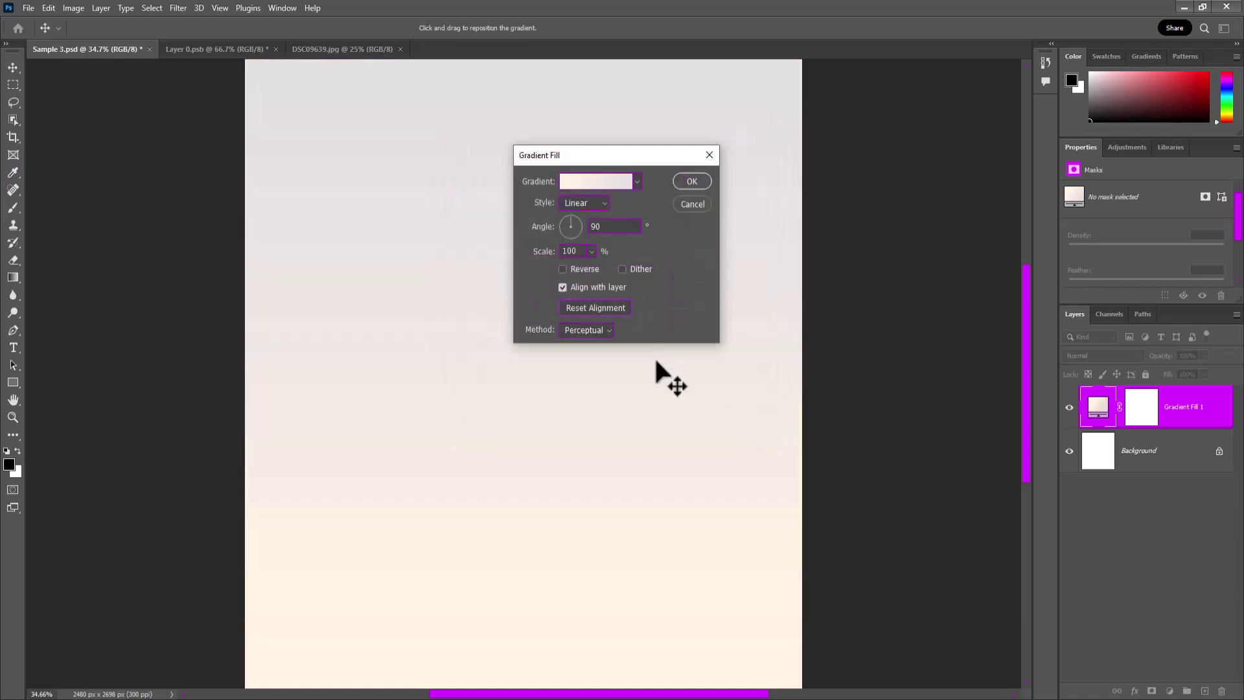
{"action": "key", "text": "Return"}
Step: Set up the Pen tool in Shape mode with a dark brown fill, 5b310c
{"action": "key", "text": "p"}
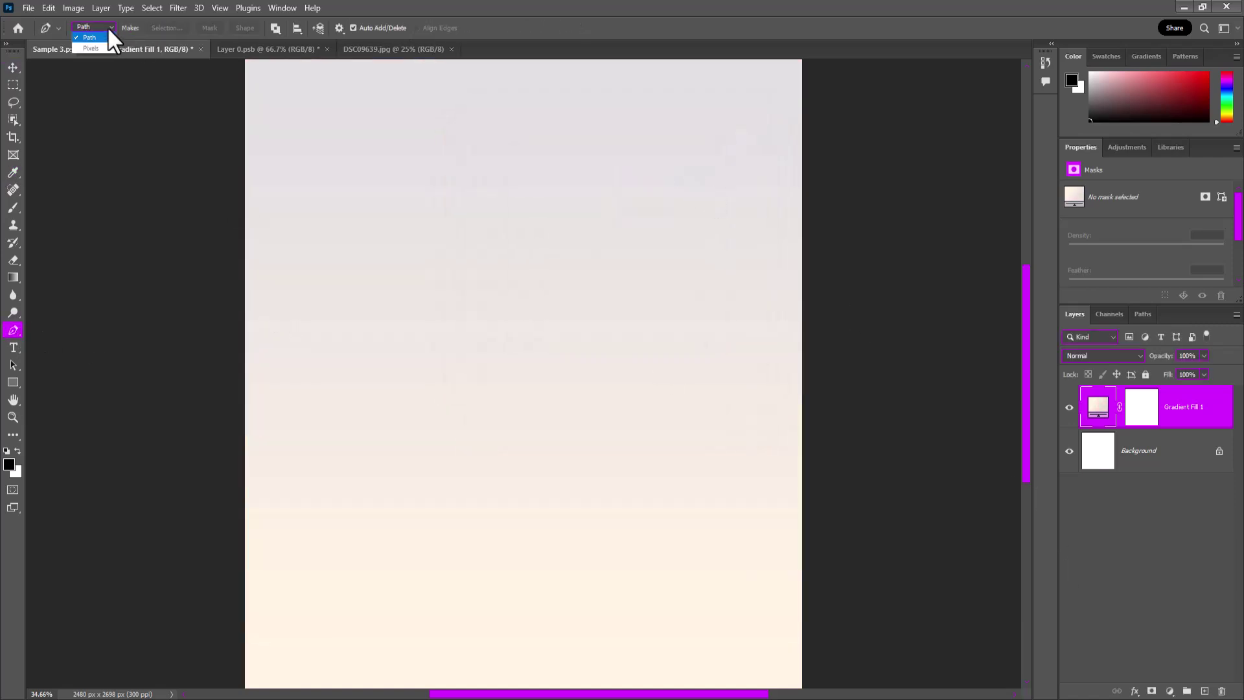
{"action": "left_click", "coordinate": [91, 26]}
{"action": "left_click", "coordinate": [189, 29]}
{"action": "left_click", "coordinate": [143, 29]}
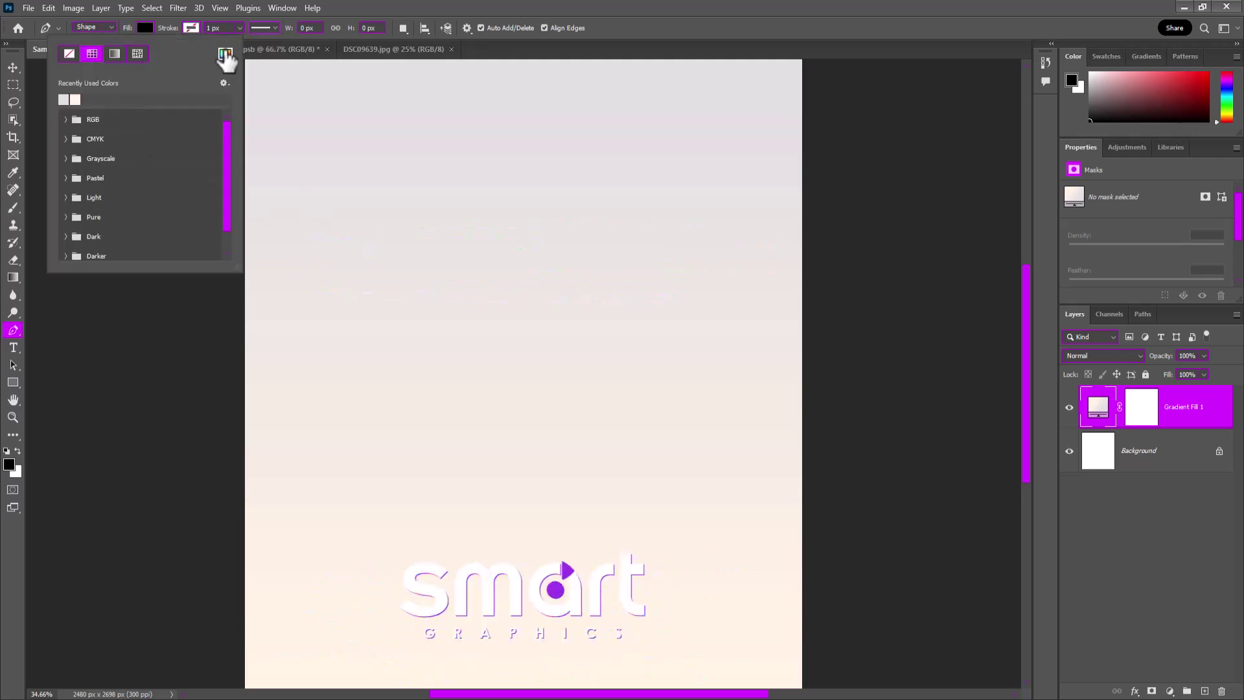
{"action": "left_click", "coordinate": [225, 53]}
{"action": "type", "text": "5b310c"}
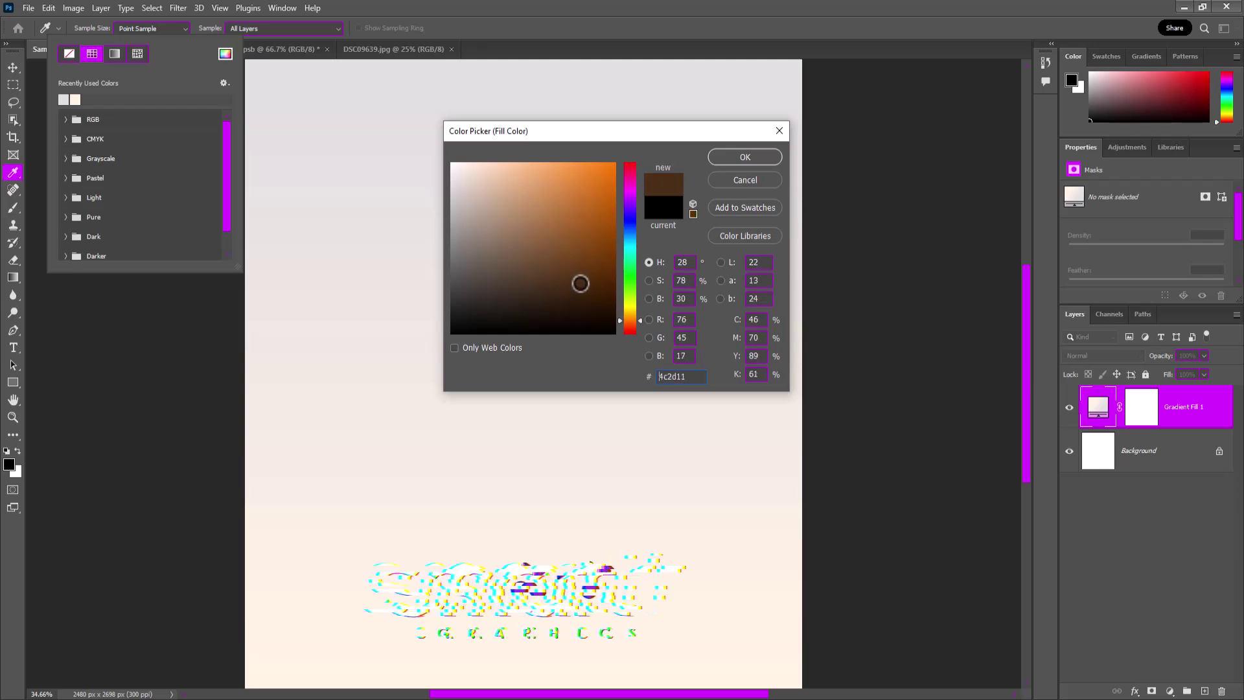
{"action": "left_click_drag", "start_coordinate": [629, 320], "coordinate": [630, 329]}
{"action": "key", "text": "Return"}
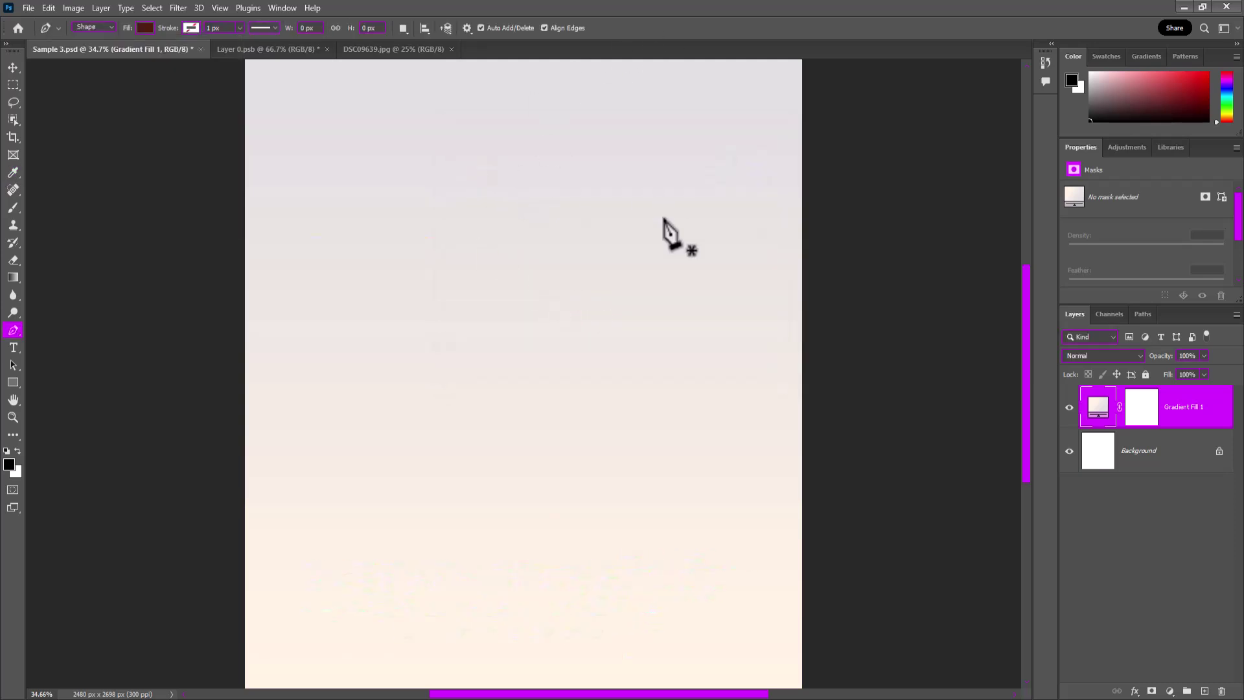
Step: Draw a closed curved swoosh from the bottom-left corner up to the right edge
{"action": "scroll", "coordinate": [265, 648], "scroll_direction": "down", "scroll_amount": 1}
{"action": "left_click", "coordinate": [245, 669]}
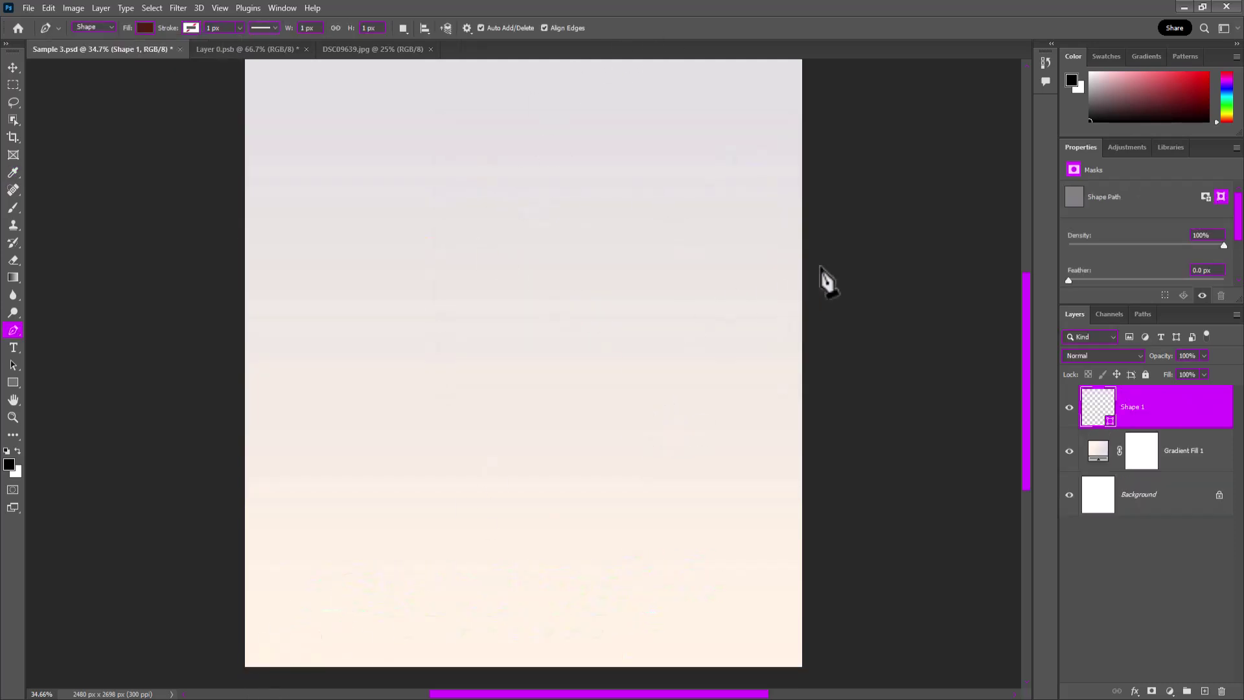
{"action": "left_click_drag", "start_coordinate": [801, 347], "coordinate": [860, 336]}
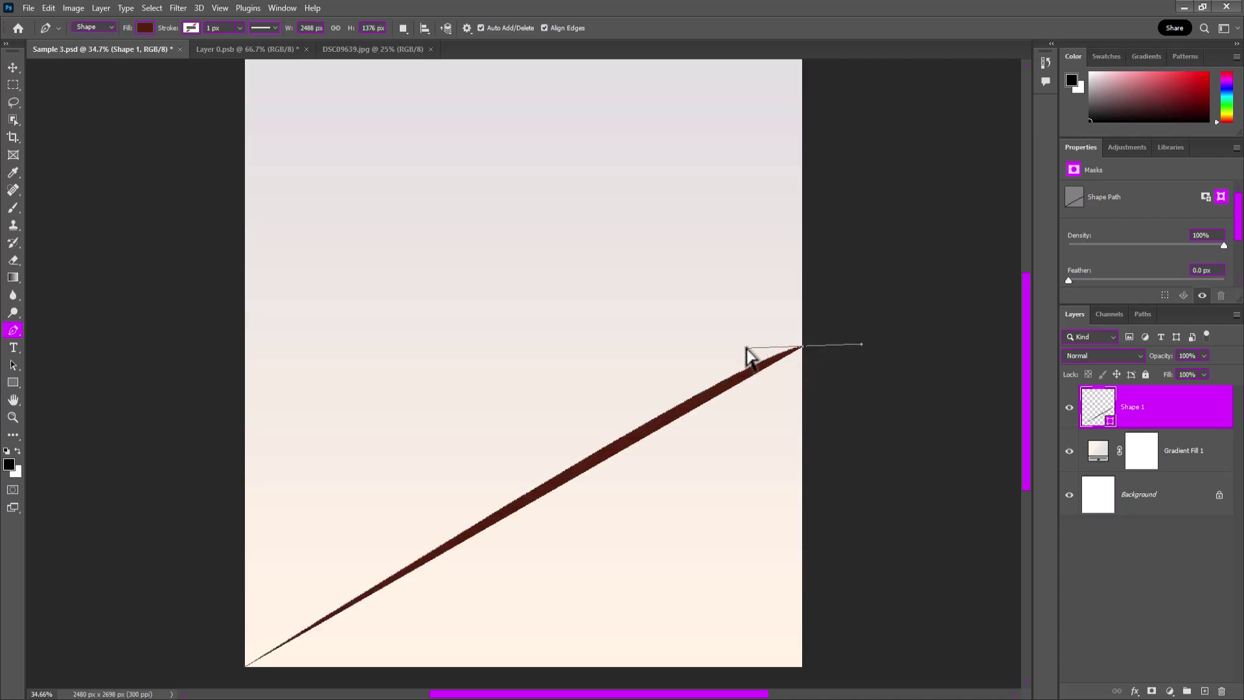
{"action": "left_click_drag", "start_coordinate": [498, 396], "coordinate": [807, 359]}
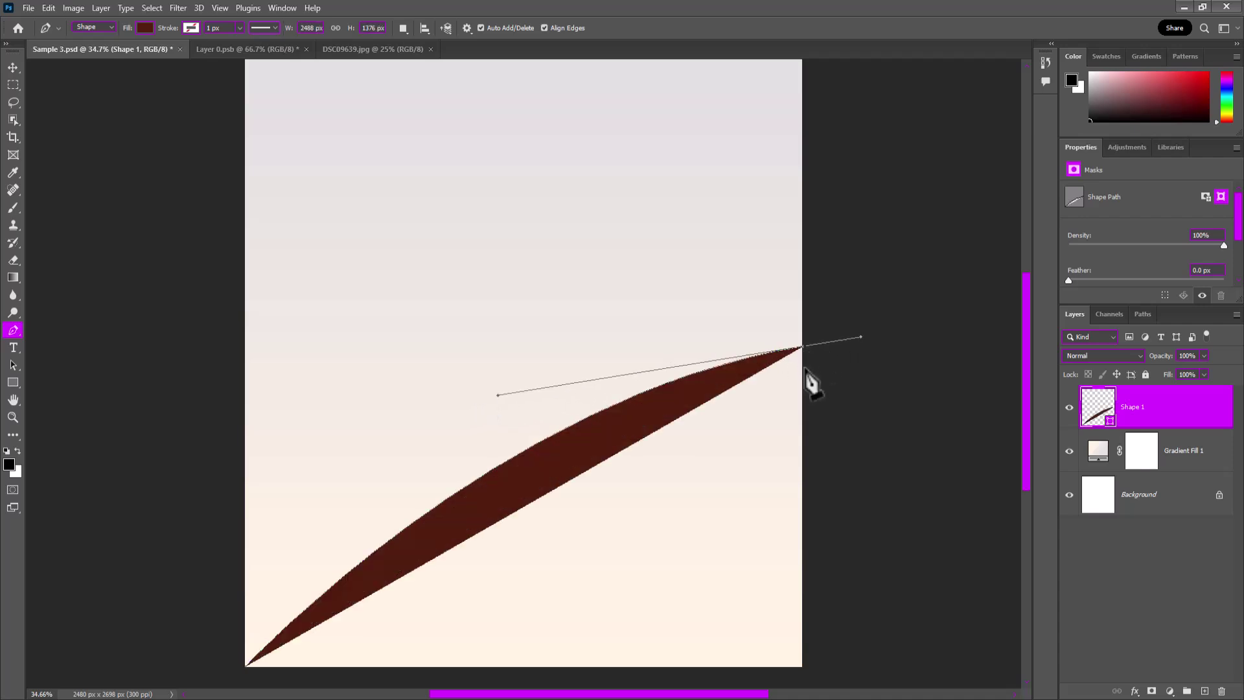
{"action": "left_click_drag", "start_coordinate": [421, 627], "coordinate": [446, 403]}
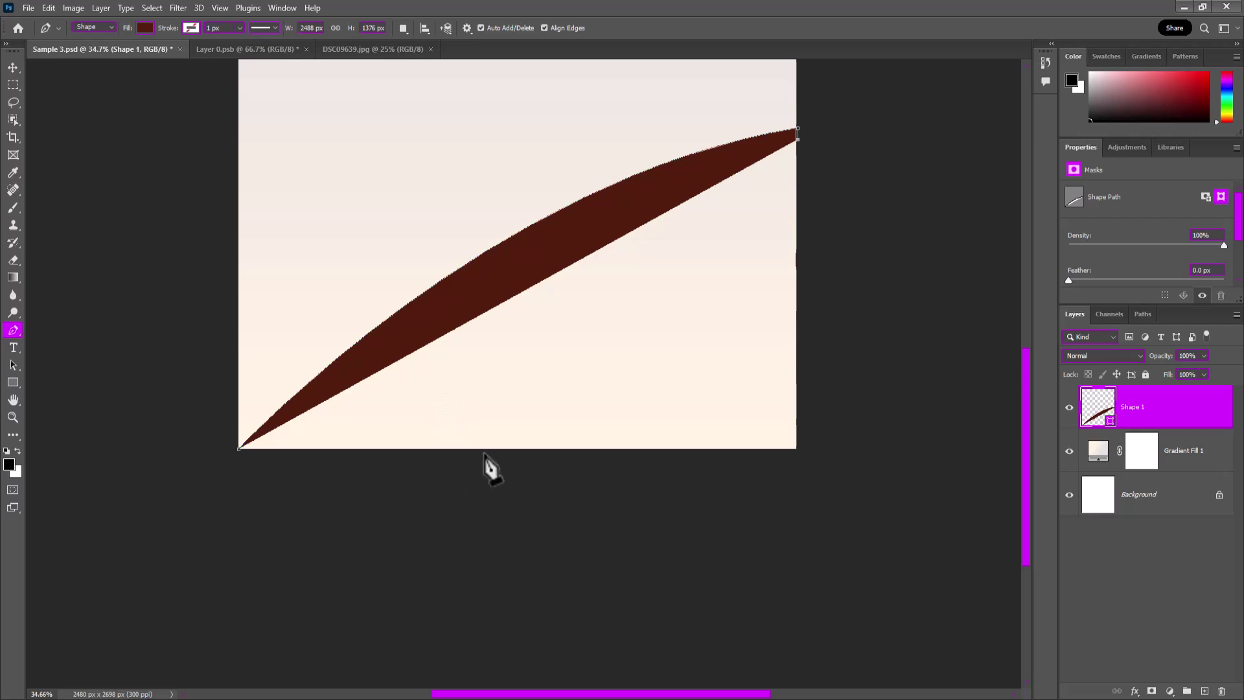
{"action": "left_click_drag", "start_coordinate": [476, 449], "coordinate": [376, 654]}
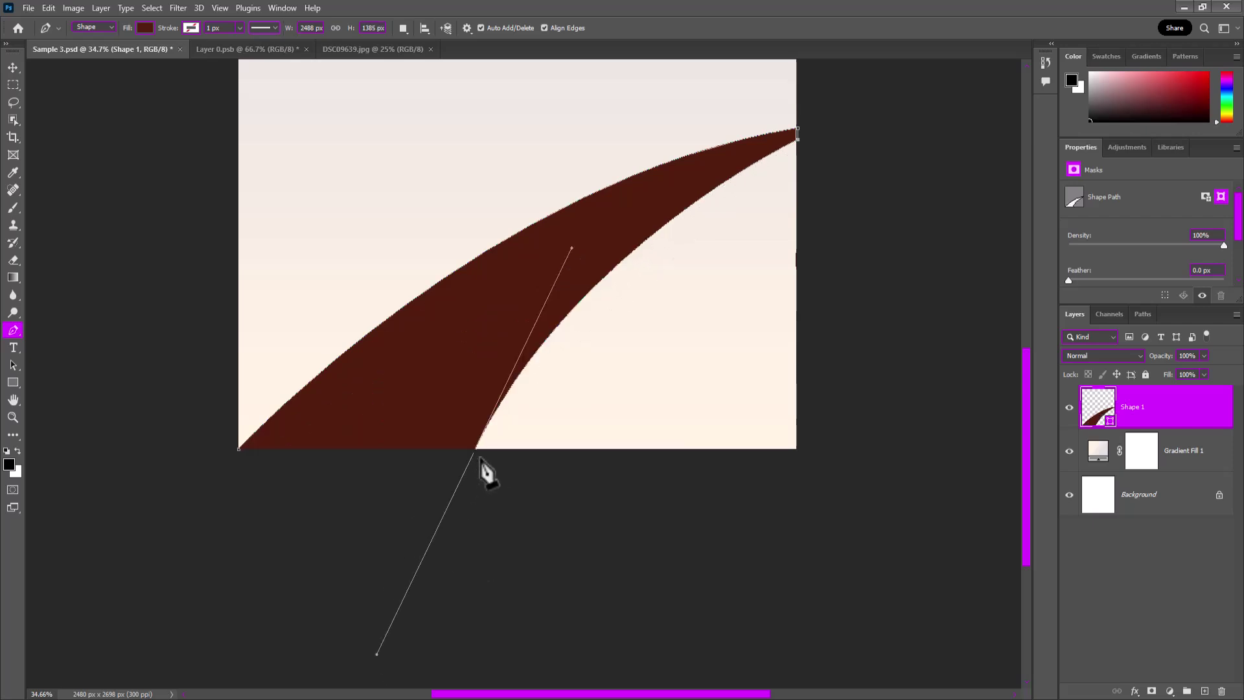
{"action": "left_click_drag", "start_coordinate": [473, 452], "coordinate": [497, 448]}
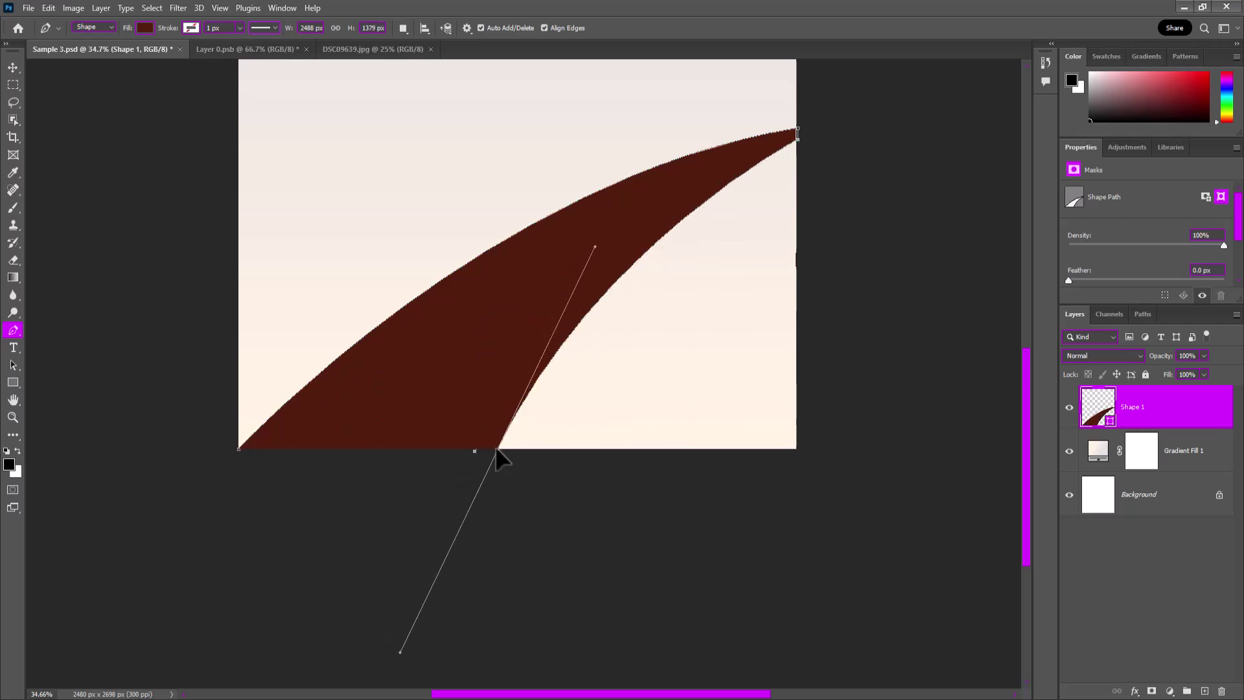
{"action": "left_click", "coordinate": [239, 449]}
{"action": "scroll", "coordinate": [713, 272], "scroll_direction": "up", "scroll_amount": 4}
{"action": "key", "text": "ctrl+t"}
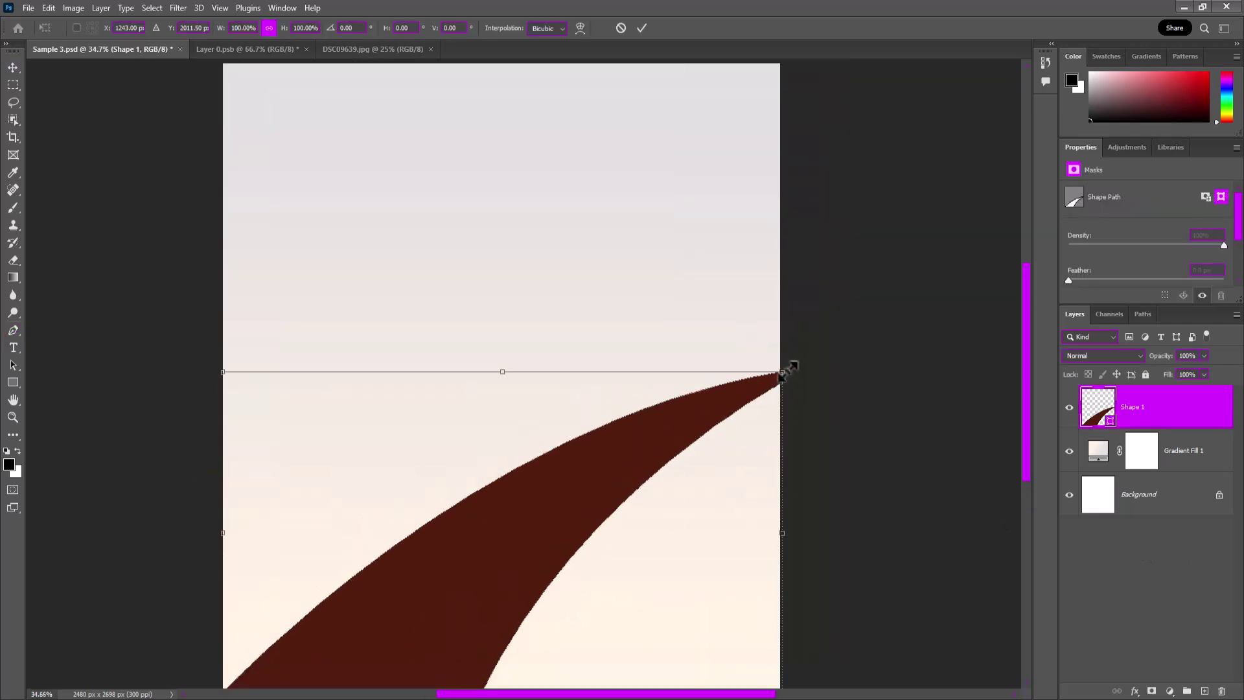
{"action": "key", "text": "Return"}
{"action": "scroll", "coordinate": [952, 457], "scroll_direction": "down", "scroll_amount": 1}
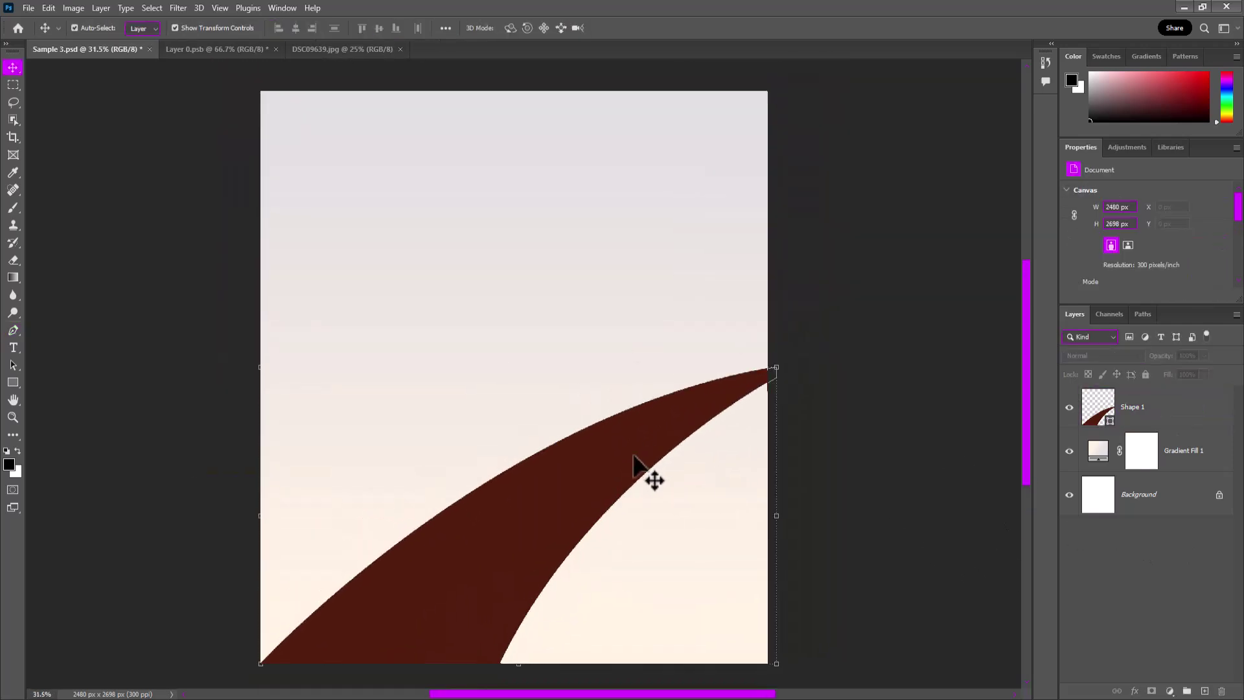
Step: In Layer 0.psb, quick-select the armchair and convert its layer to a Smart Object
{"action": "left_click", "coordinate": [217, 48]}
{"action": "right_click", "coordinate": [13, 120]}
{"action": "left_click", "coordinate": [50, 137]}
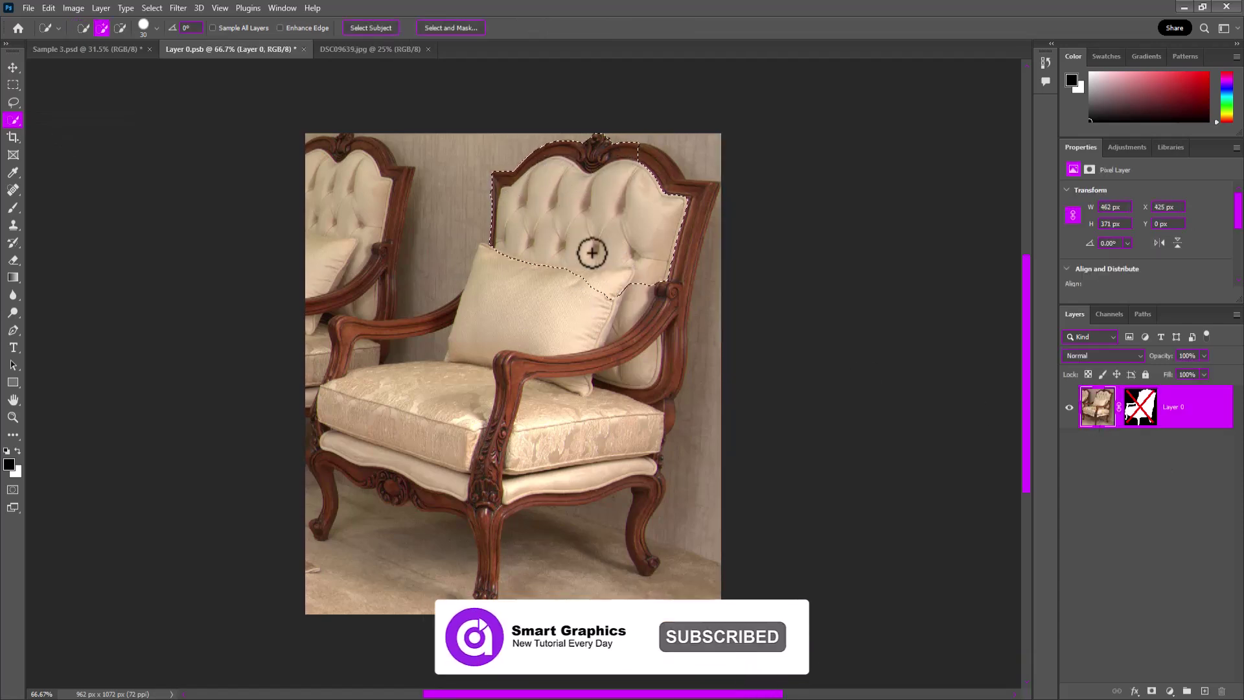
{"action": "left_click_drag", "start_coordinate": [575, 209], "coordinate": [667, 246]}
{"action": "right_click", "coordinate": [1222, 402]}
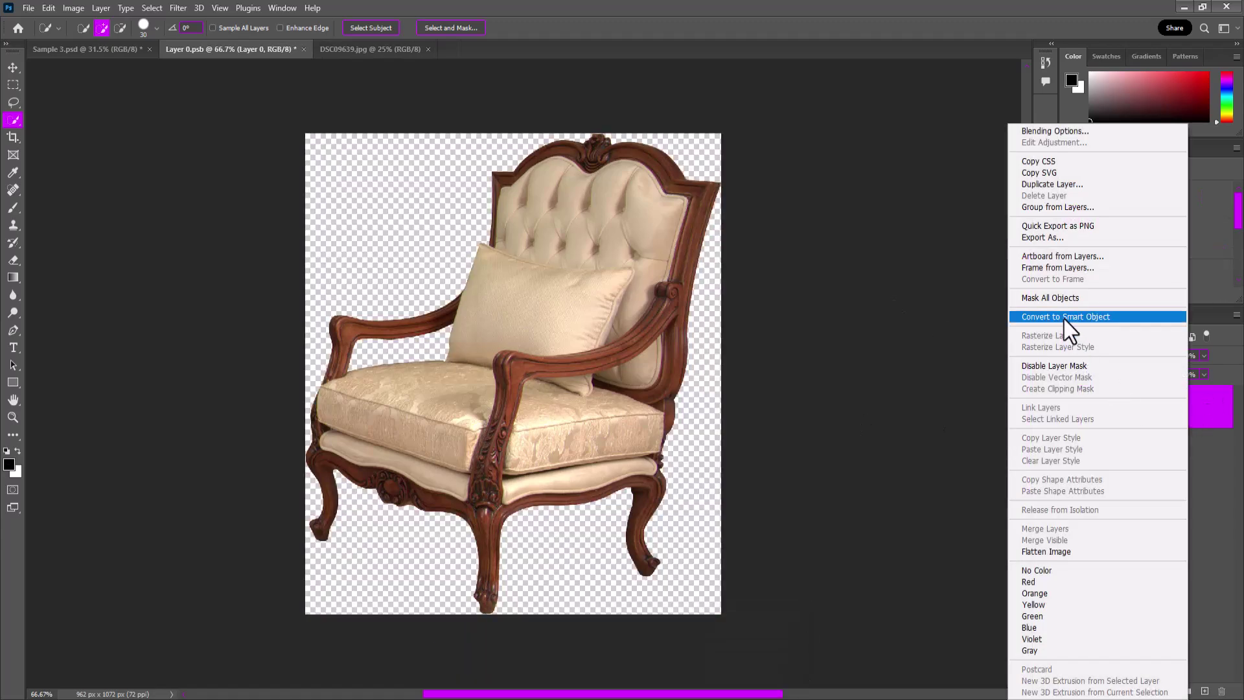
{"action": "left_click", "coordinate": [1063, 320]}
Step: Move the chair into the ad, enlarge it, and warp it to follow the swoosh
{"action": "left_click", "coordinate": [13, 66]}
{"action": "left_click_drag", "start_coordinate": [518, 363], "coordinate": [557, 453]}
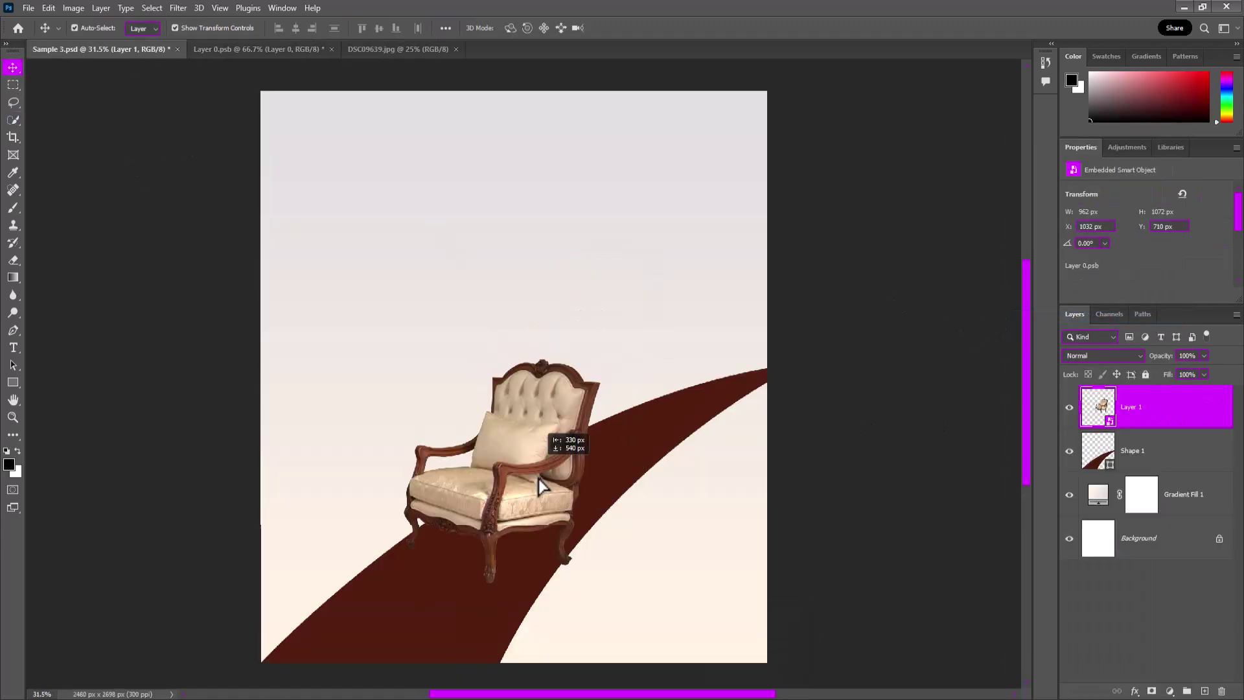
{"action": "mouse_move", "coordinate": [609, 376]}
{"action": "left_mouse_down"}
{"action": "mouse_move", "coordinate": [633, 374]}
{"action": "mouse_move", "coordinate": [667, 246]}
{"action": "left_mouse_up"}
{"action": "right_click", "coordinate": [611, 280]}
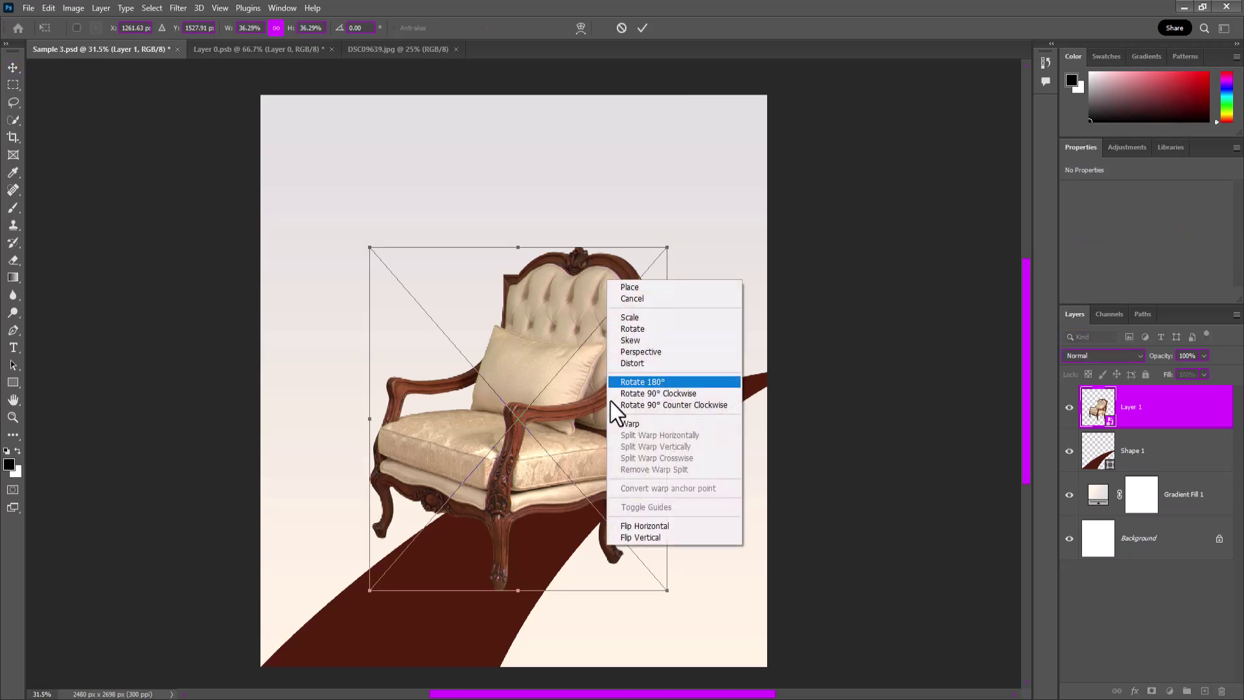
{"action": "left_click", "coordinate": [618, 386]}
{"action": "left_click_drag", "start_coordinate": [369, 590], "coordinate": [366, 610]}
{"action": "left_click_drag", "start_coordinate": [518, 590], "coordinate": [536, 555]}
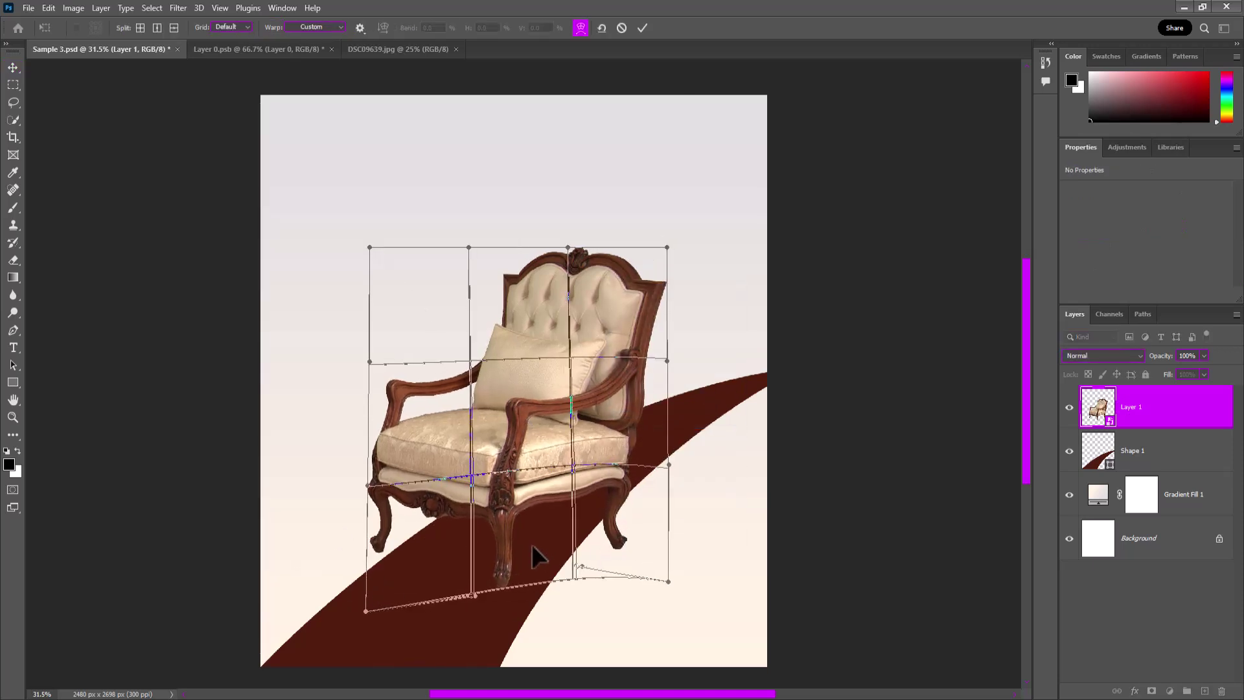
{"action": "left_click_drag", "start_coordinate": [568, 247], "coordinate": [581, 239]}
{"action": "left_click", "coordinate": [642, 27]}
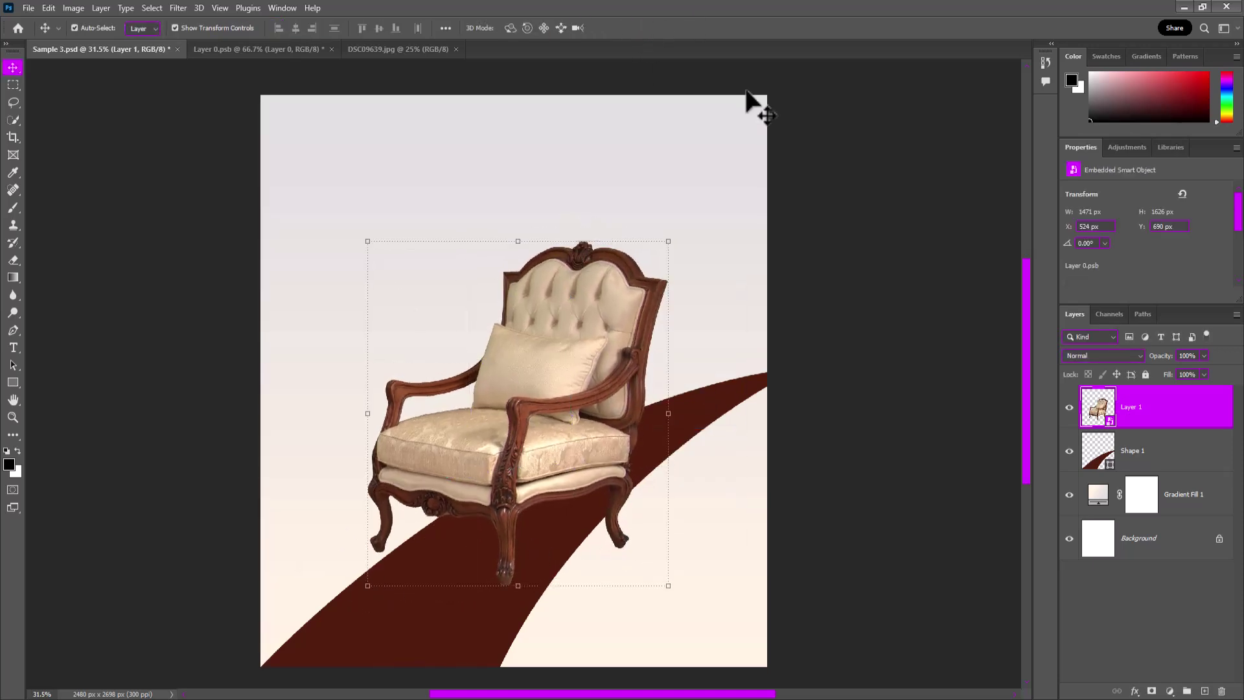
Step: Give the chair layer a darker, softer, offset drop shadow style
{"action": "right_click", "coordinate": [1165, 417]}
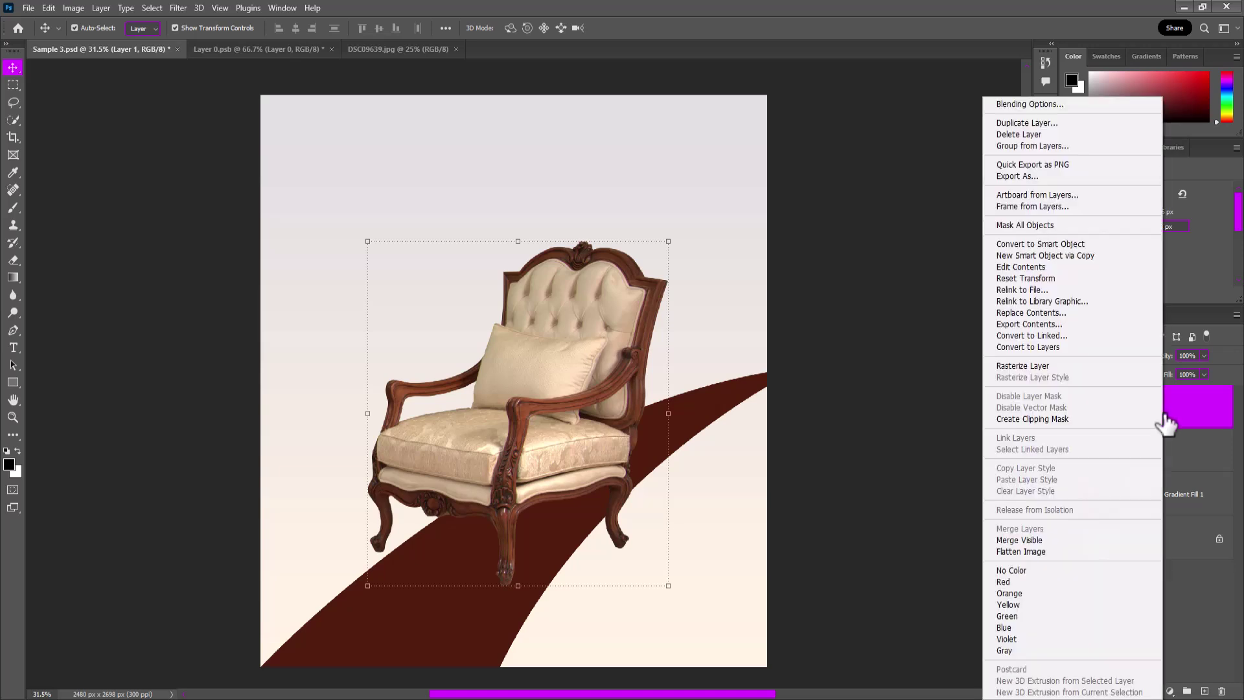
{"action": "left_click", "coordinate": [1047, 106]}
{"action": "left_click", "coordinate": [417, 368]}
{"action": "left_click_drag", "start_coordinate": [689, 103], "coordinate": [742, 76]}
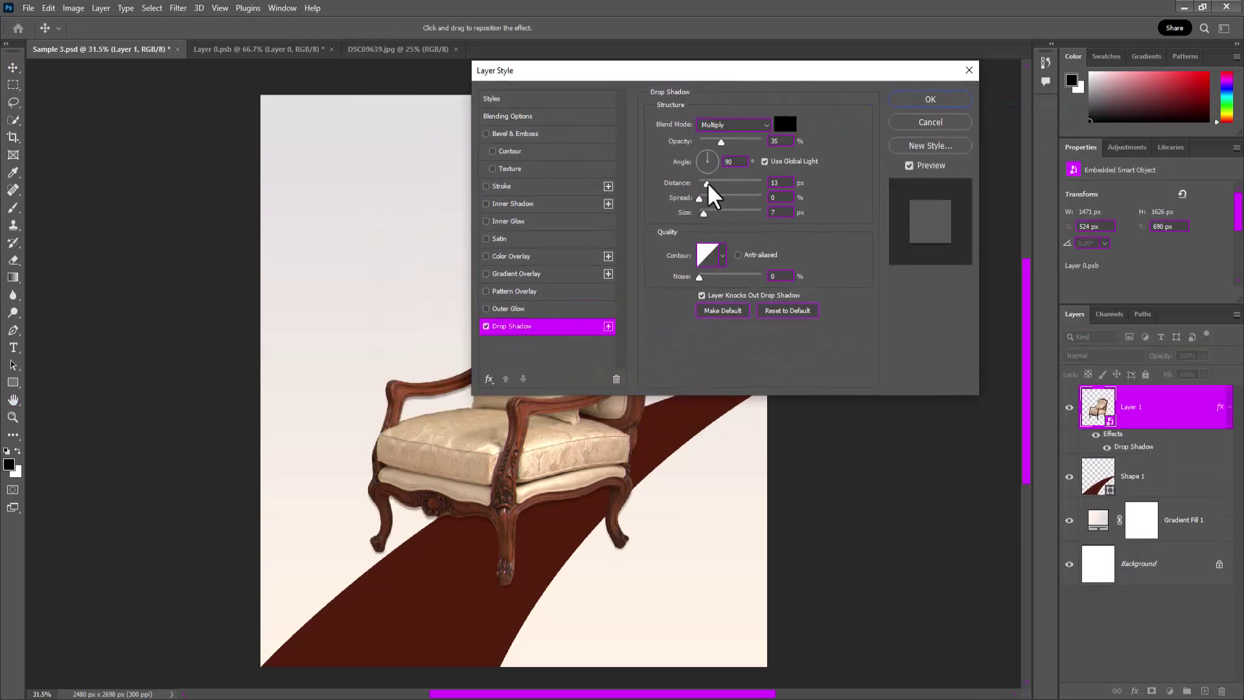
{"action": "mouse_move", "coordinate": [569, 451]}
{"action": "left_mouse_down"}
{"action": "mouse_move", "coordinate": [575, 472]}
{"action": "mouse_move", "coordinate": [564, 453]}
{"action": "left_mouse_up"}
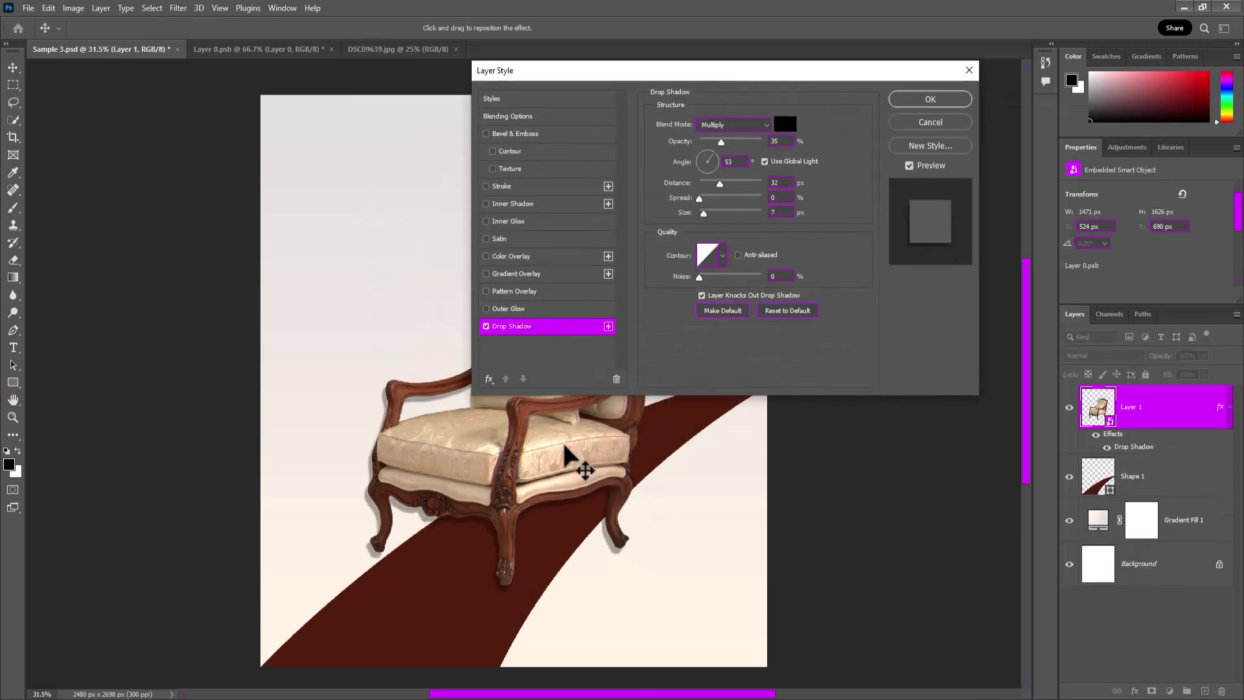
{"action": "left_click", "coordinate": [710, 213]}
{"action": "left_click_drag", "start_coordinate": [721, 141], "coordinate": [756, 142]}
{"action": "left_click_drag", "start_coordinate": [709, 213], "coordinate": [714, 182]}
{"action": "left_click", "coordinate": [927, 99]}
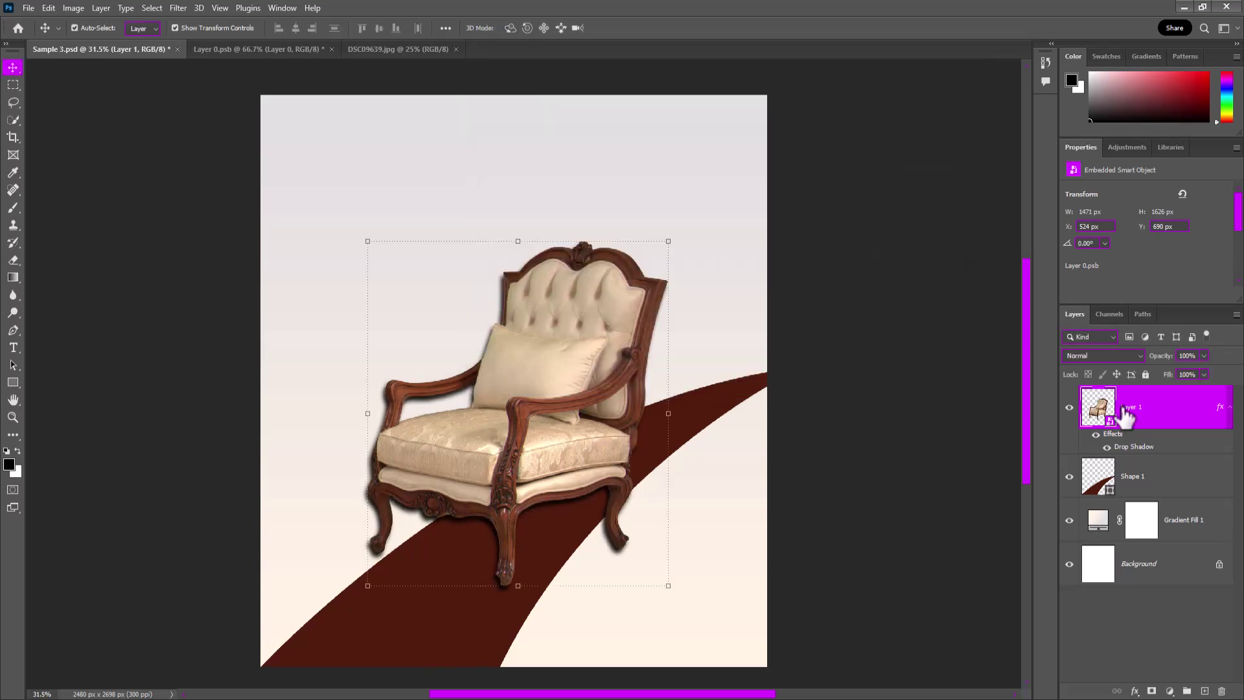
Step: Split the drop shadow onto its own layer and skew and warp it along the floor
{"action": "right_click", "coordinate": [1140, 447]}
{"action": "left_click", "coordinate": [1176, 665]}
{"action": "left_click", "coordinate": [576, 271]}
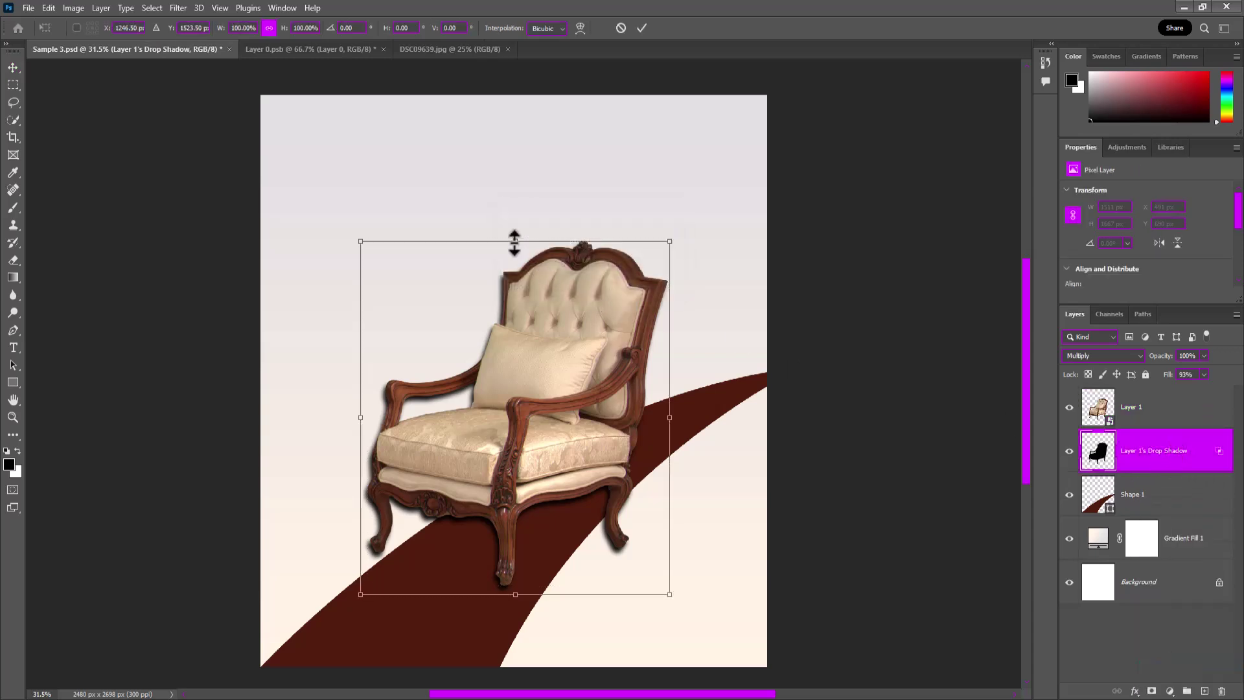
{"action": "left_click_drag", "start_coordinate": [515, 241], "coordinate": [647, 353]}
{"action": "left_click_drag", "start_coordinate": [380, 593], "coordinate": [353, 581]}
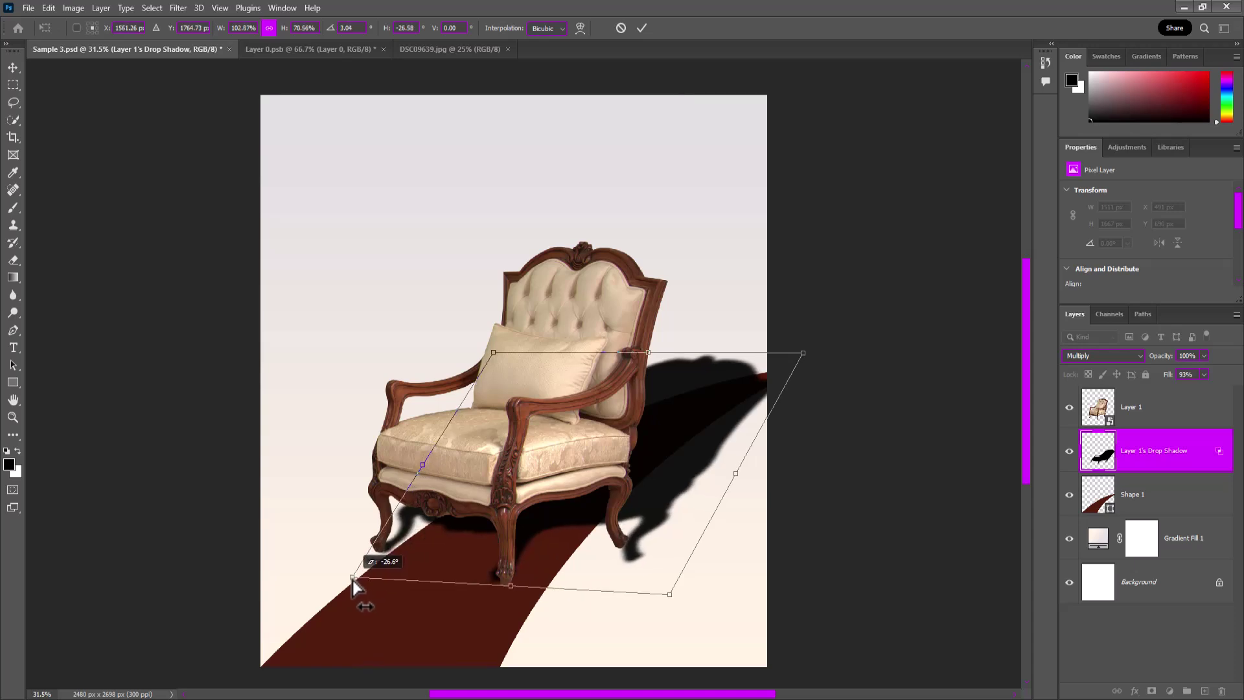
{"action": "right_click", "coordinate": [590, 476]}
{"action": "left_click", "coordinate": [617, 271]}
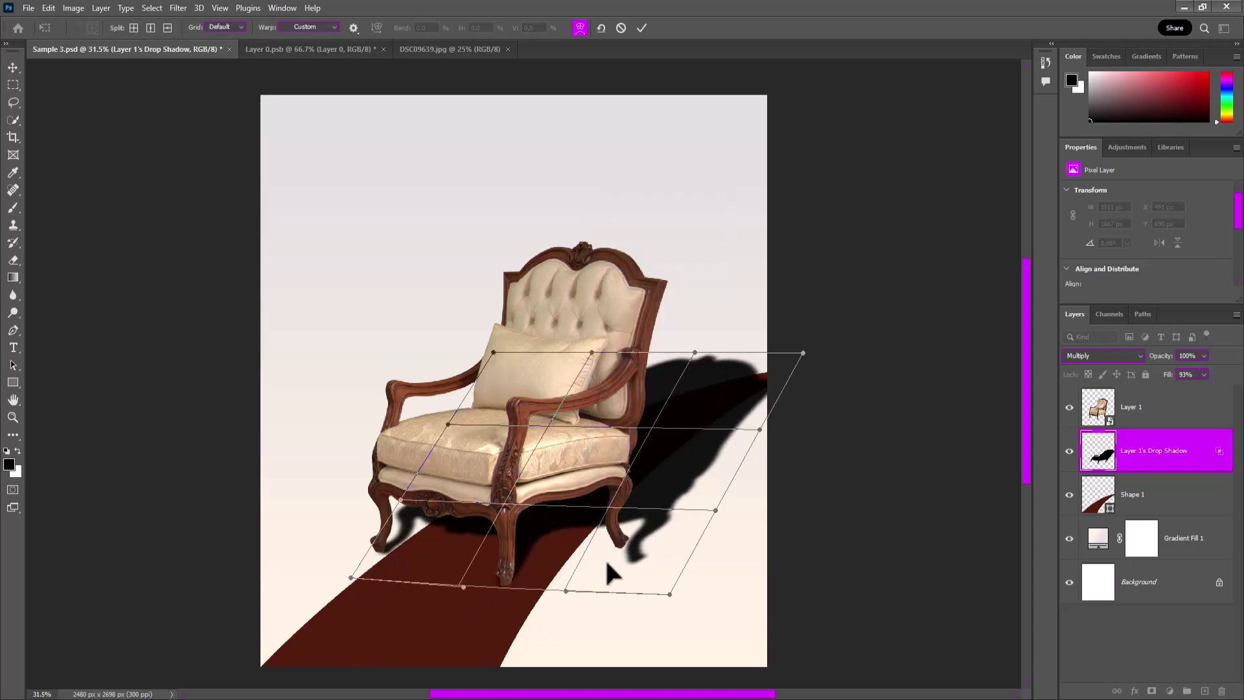
{"action": "left_click_drag", "start_coordinate": [496, 568], "coordinate": [507, 572]}
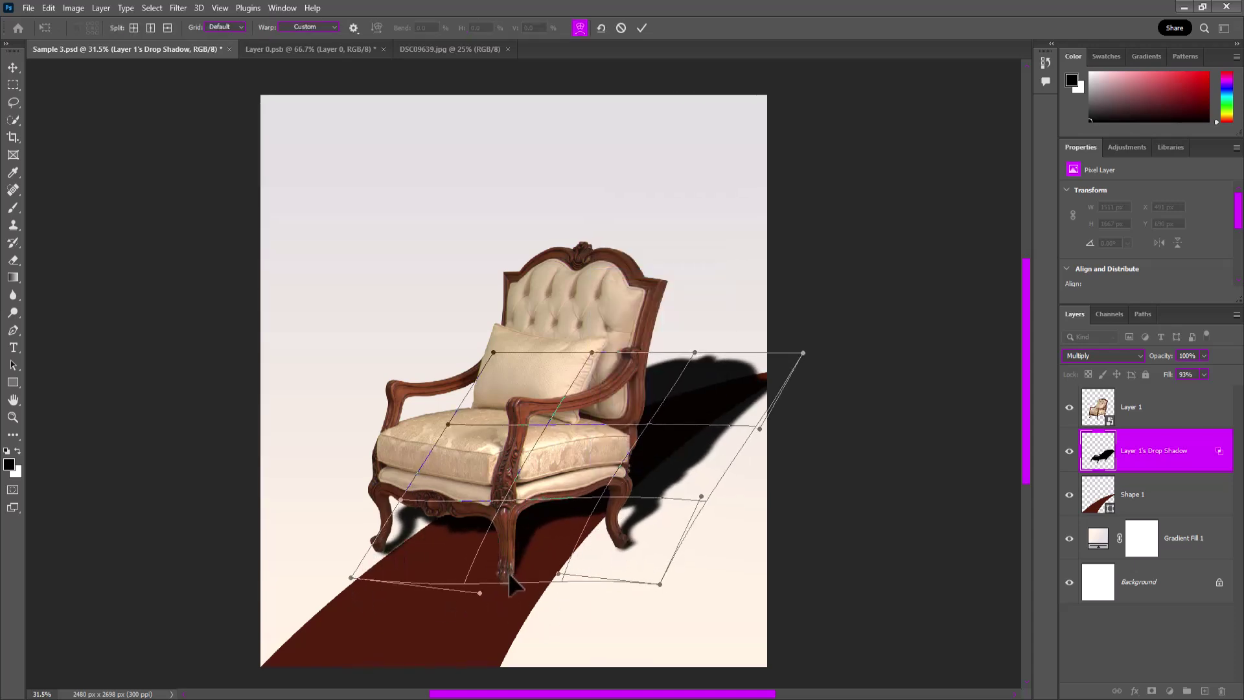
{"action": "left_click", "coordinate": [640, 29]}
Step: Mask out the shadow right of the chair with a 590 px soft black brush
{"action": "left_click", "coordinate": [1151, 691]}
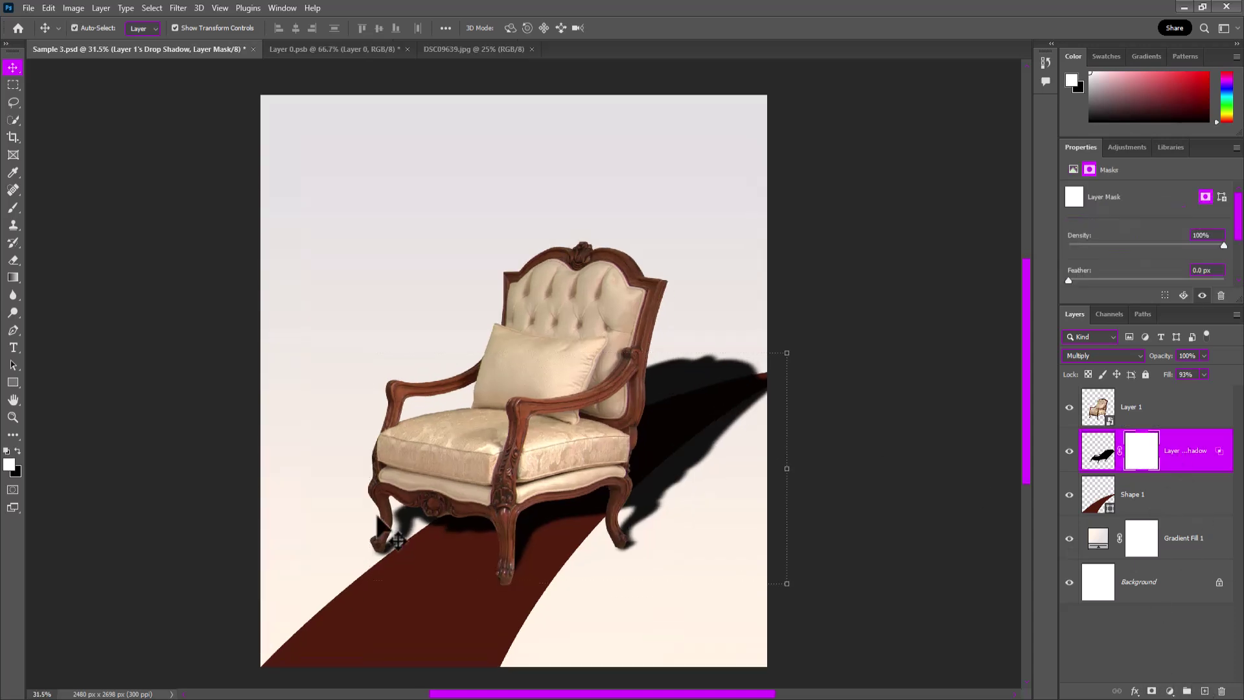
{"action": "left_click", "coordinate": [13, 207]}
{"action": "left_click", "coordinate": [62, 209]}
{"action": "right_click", "coordinate": [529, 303]}
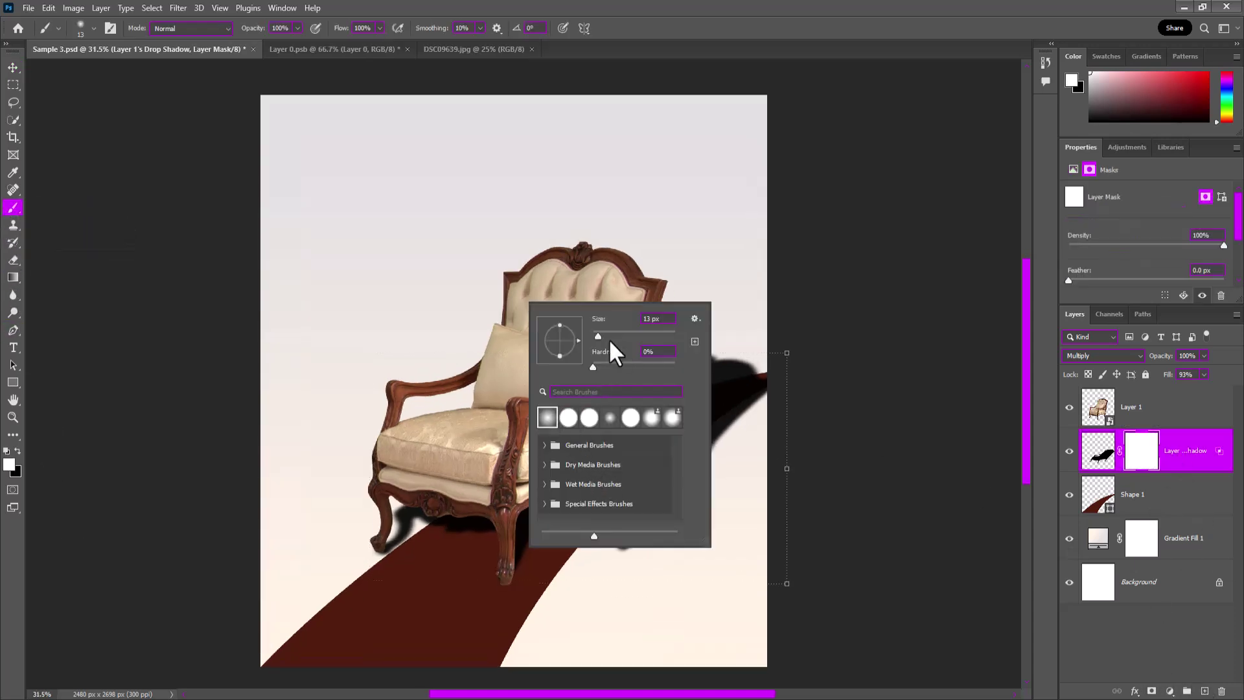
{"action": "type", "text": "590"}
{"action": "key", "text": "Return"}
{"action": "key", "text": "x"}
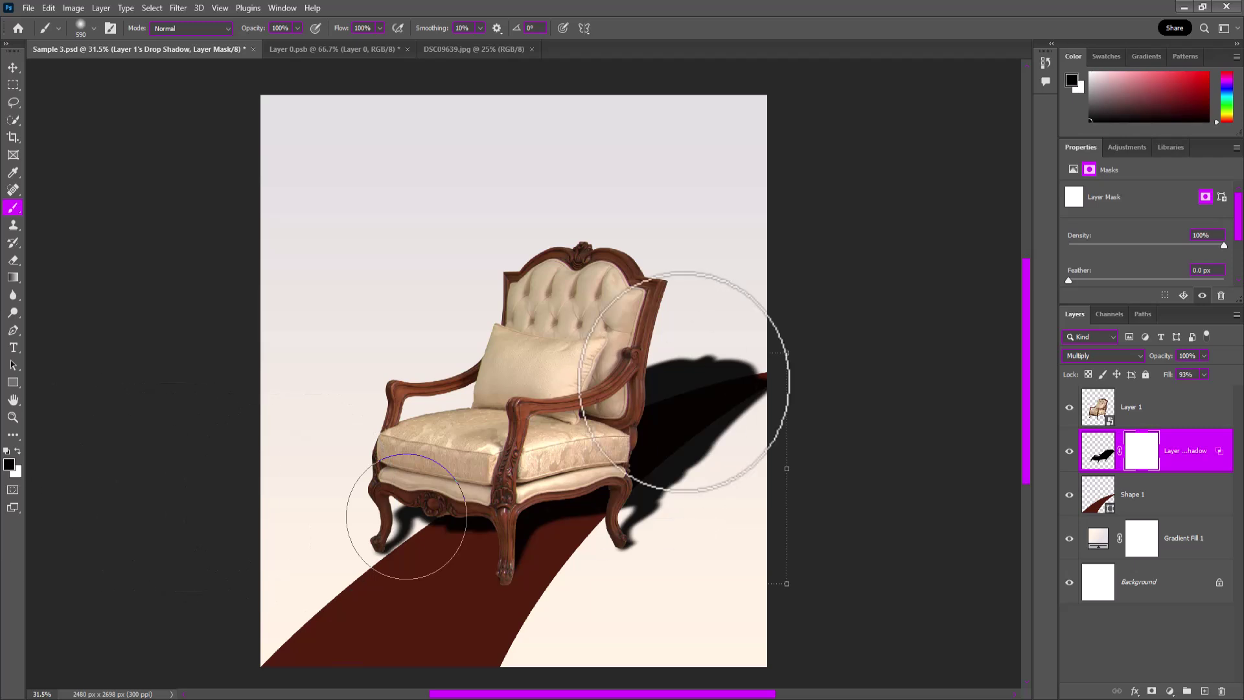
{"action": "mouse_move", "coordinate": [787, 411]}
{"action": "left_mouse_down"}
{"action": "mouse_move", "coordinate": [805, 327]}
{"action": "mouse_move", "coordinate": [727, 300]}
{"action": "mouse_move", "coordinate": [736, 283]}
{"action": "mouse_move", "coordinate": [748, 606]}
{"action": "left_mouse_up"}
{"action": "left_click_drag", "start_coordinate": [406, 516], "coordinate": [717, 402]}
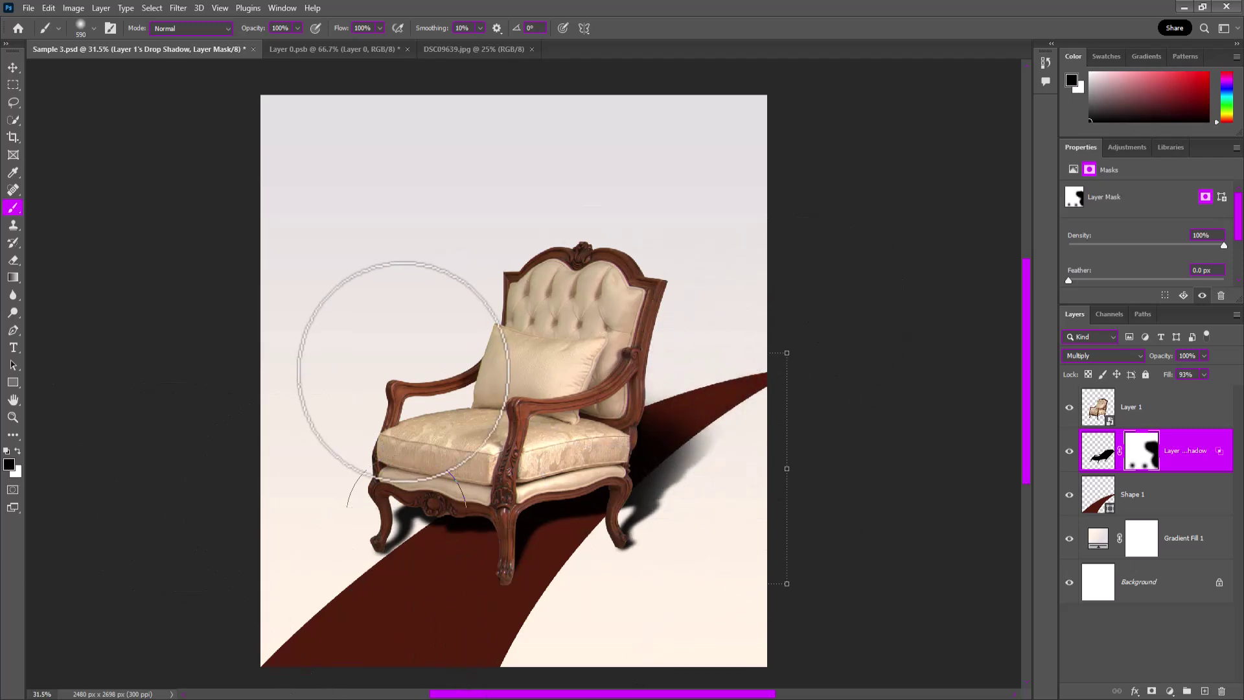
Step: Soften the shadow layer's pixels with a Gaussian Blur
{"action": "left_click", "coordinate": [1101, 452]}
{"action": "left_click", "coordinate": [178, 8]}
{"action": "mouse_move", "coordinate": [185, 180]}
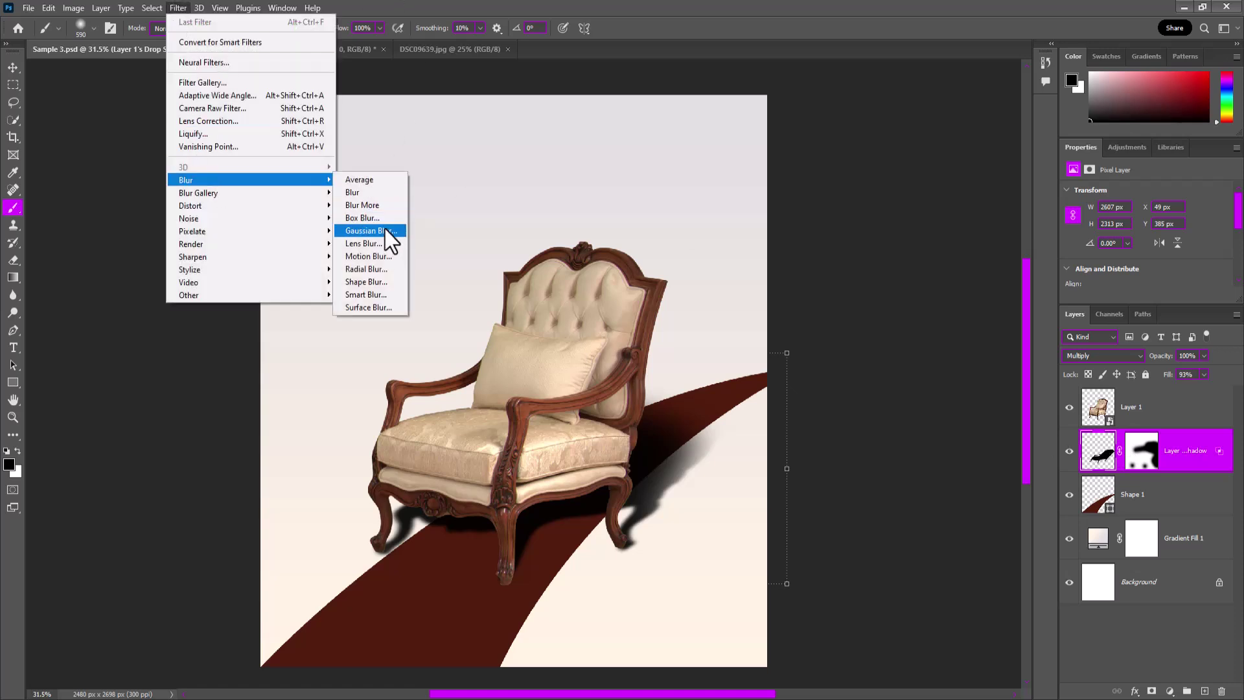
{"action": "left_click", "coordinate": [386, 241]}
{"action": "left_click_drag", "start_coordinate": [553, 350], "coordinate": [576, 351]}
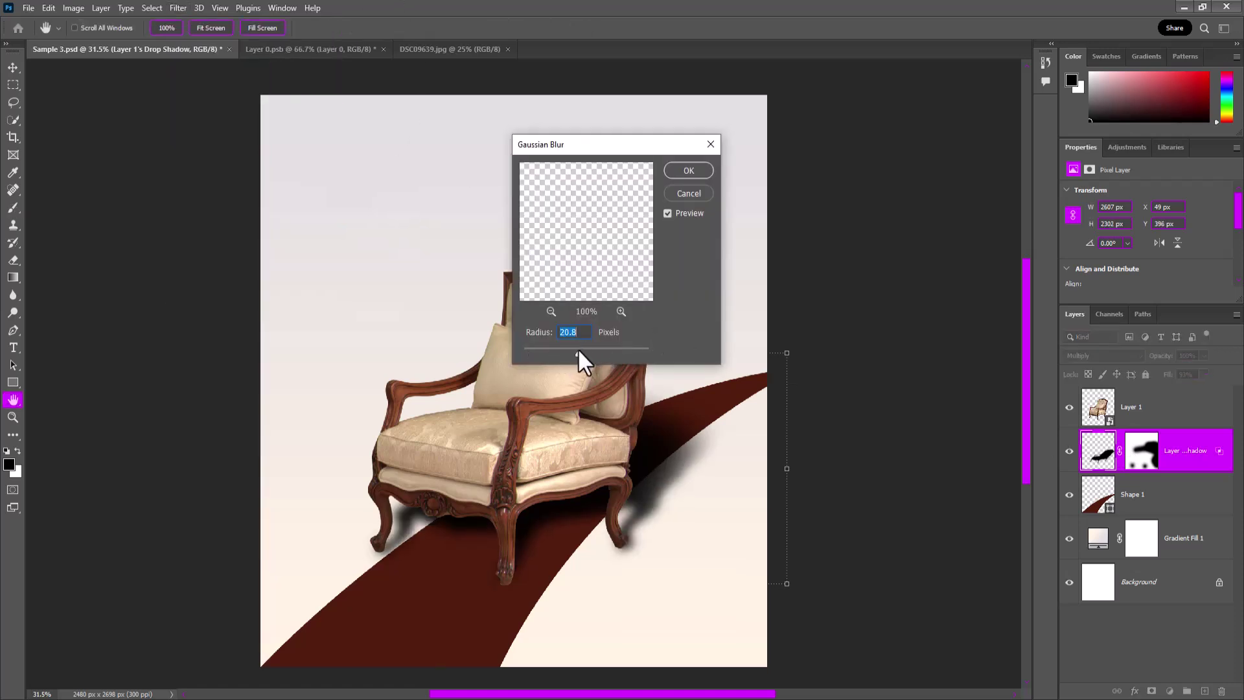
{"action": "key", "text": "Return"}
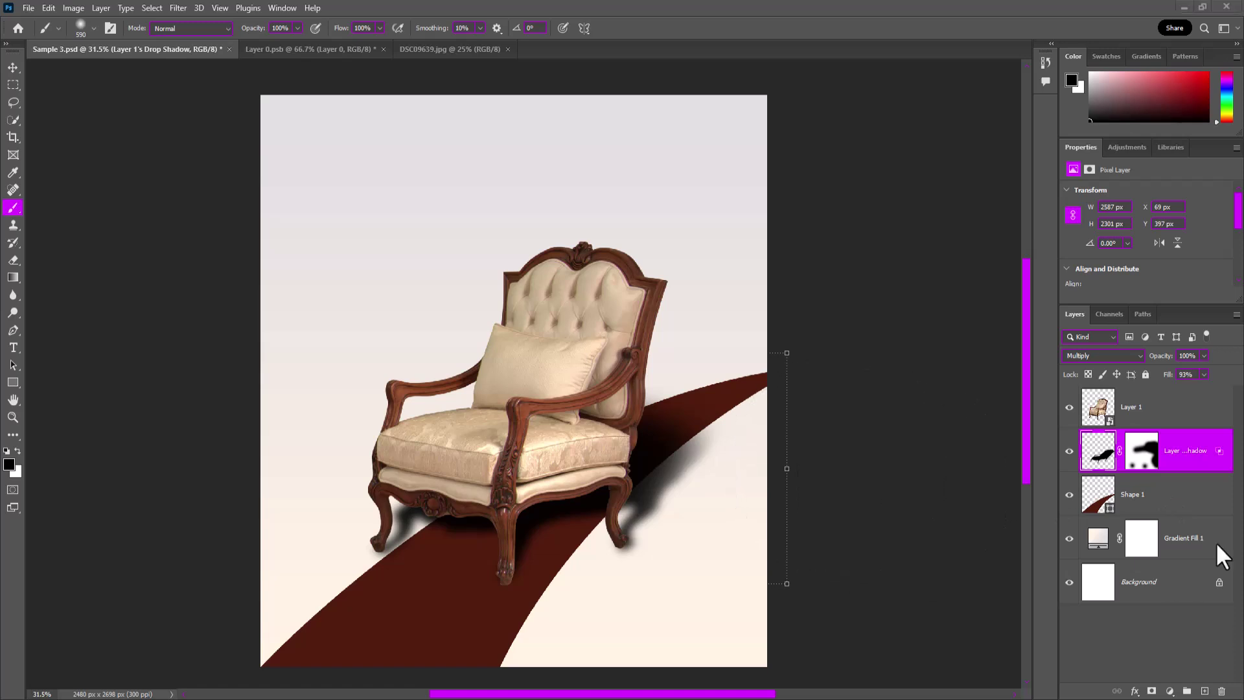
{"action": "double_click", "coordinate": [1108, 500]}
Step: Recolour the swoosh with the chair arm's brown and make the gradient's left stop tan
{"action": "left_click", "coordinate": [515, 412]}
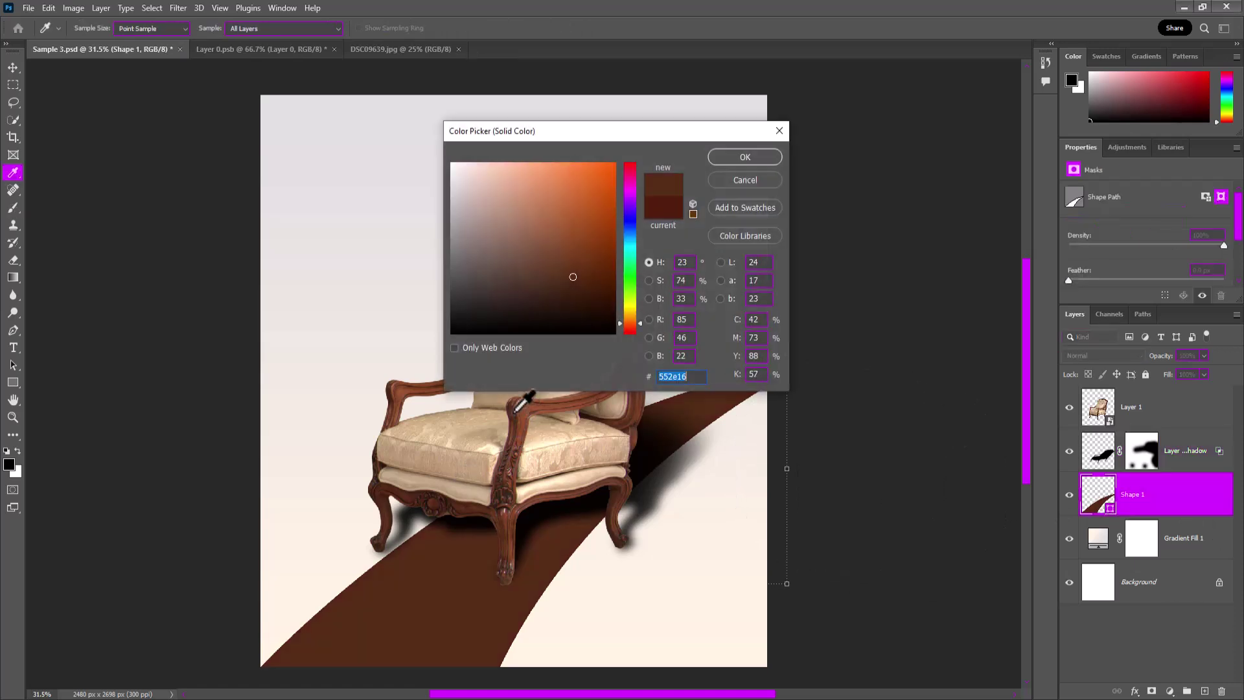
{"action": "left_click", "coordinate": [763, 162]}
{"action": "double_click", "coordinate": [1096, 541]}
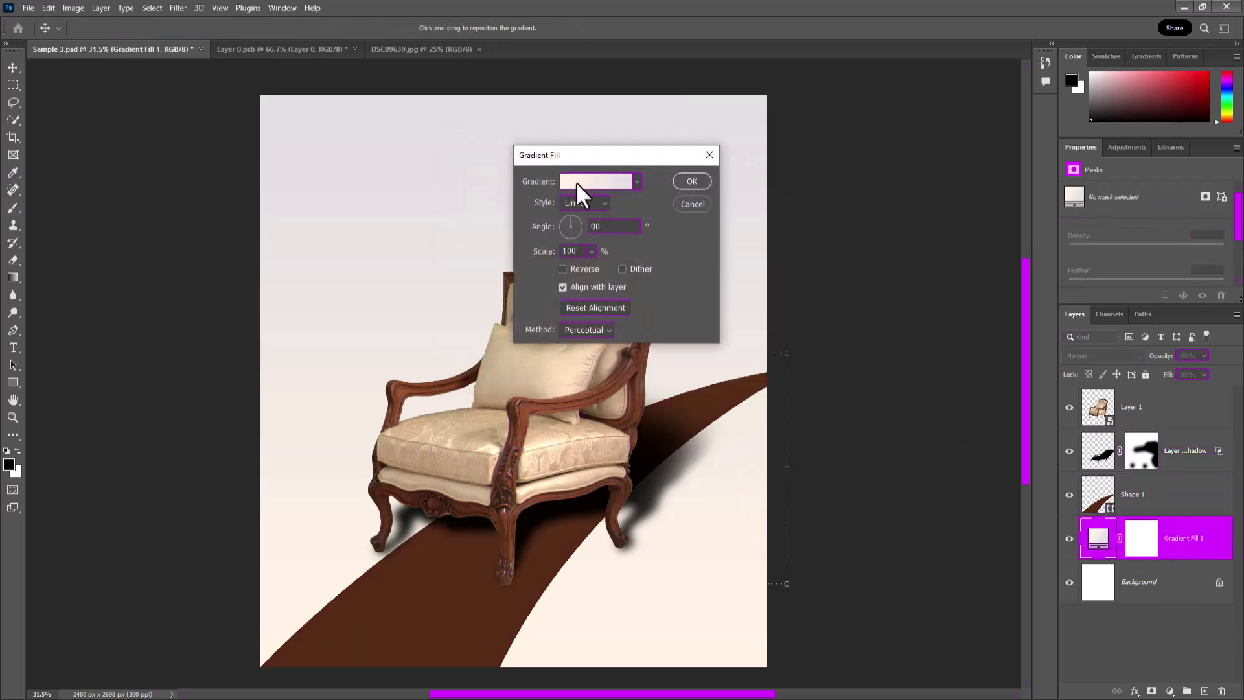
{"action": "left_click", "coordinate": [577, 188]}
{"action": "left_click", "coordinate": [484, 350]}
{"action": "double_click", "coordinate": [485, 352]}
{"action": "left_click", "coordinate": [432, 453]}
{"action": "left_click", "coordinate": [745, 157]}
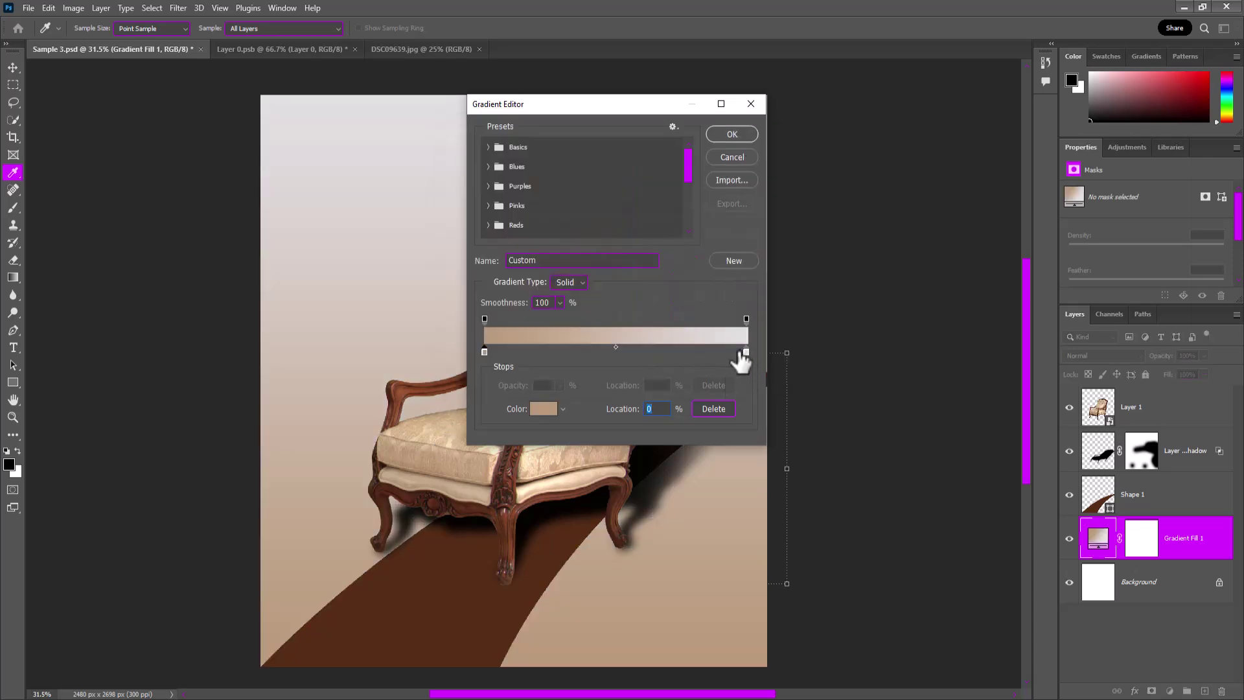
Step: Set the backdrop gradient's right stop to a pale cream
{"action": "double_click", "coordinate": [743, 356]}
{"action": "left_click", "coordinate": [484, 164]}
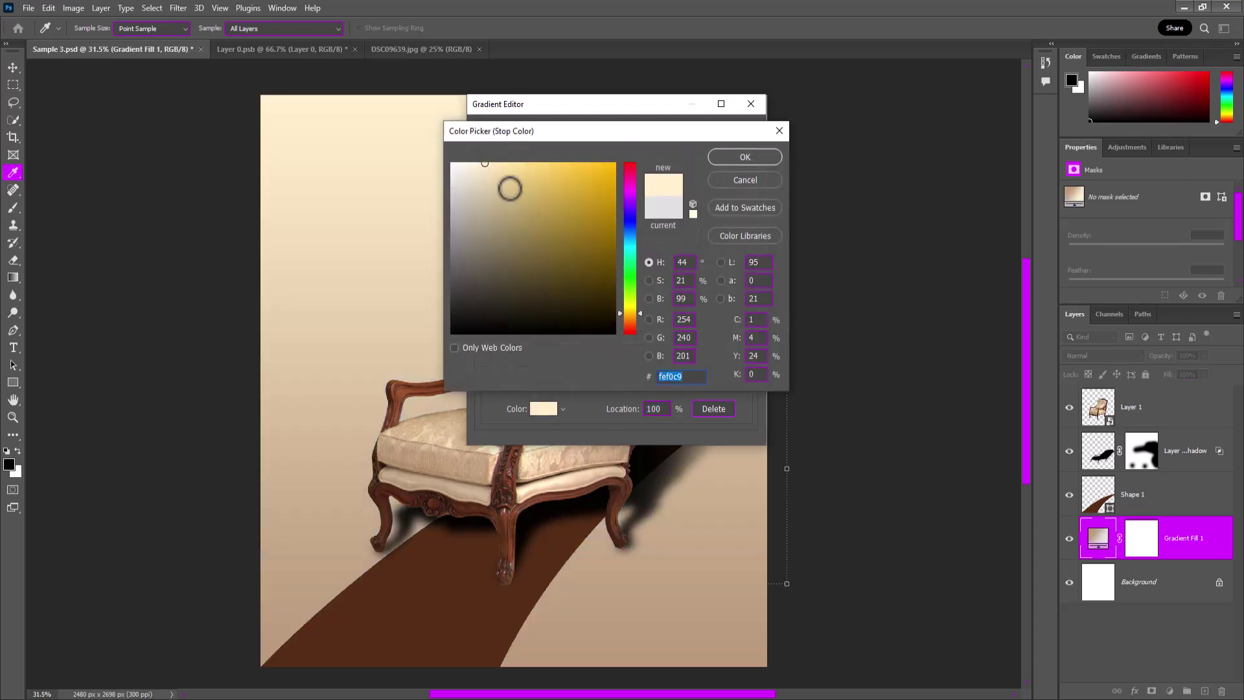
{"action": "left_click", "coordinate": [745, 156]}
{"action": "key", "text": "Return"}
Step: Apply the new backdrop gradient and set up the Rectangle tool with no fill
{"action": "left_click", "coordinate": [692, 181]}
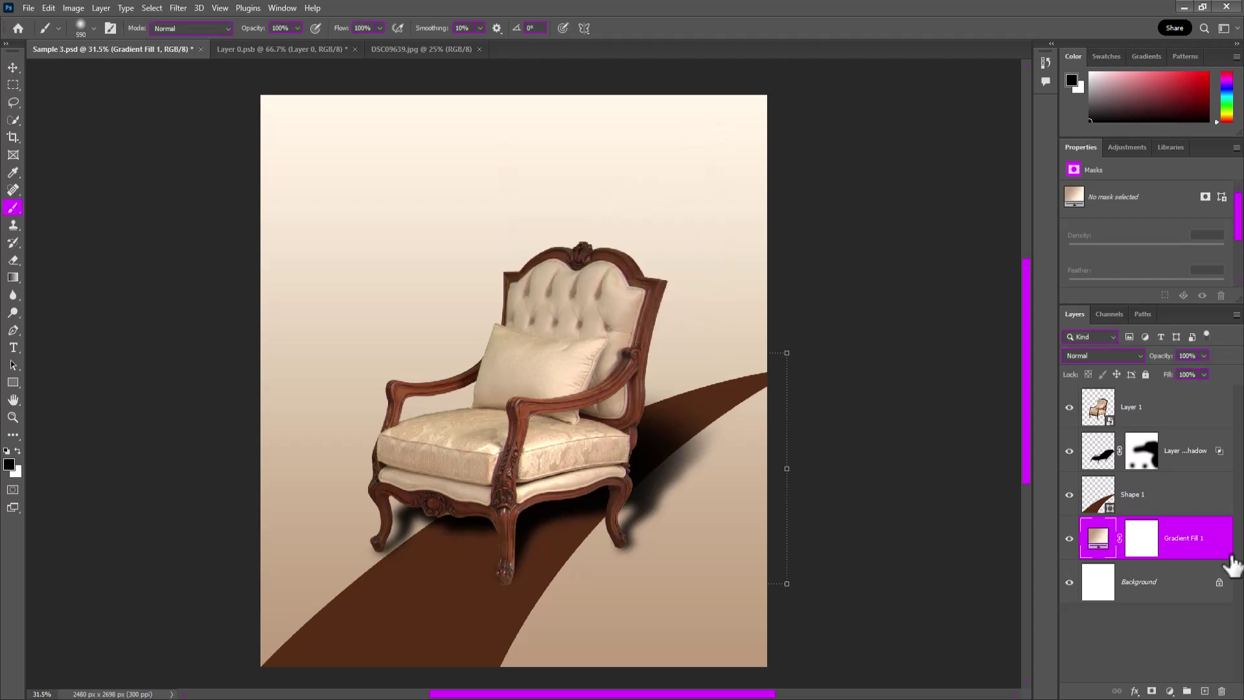
{"action": "left_click", "coordinate": [1201, 416]}
{"action": "left_click", "coordinate": [14, 383]}
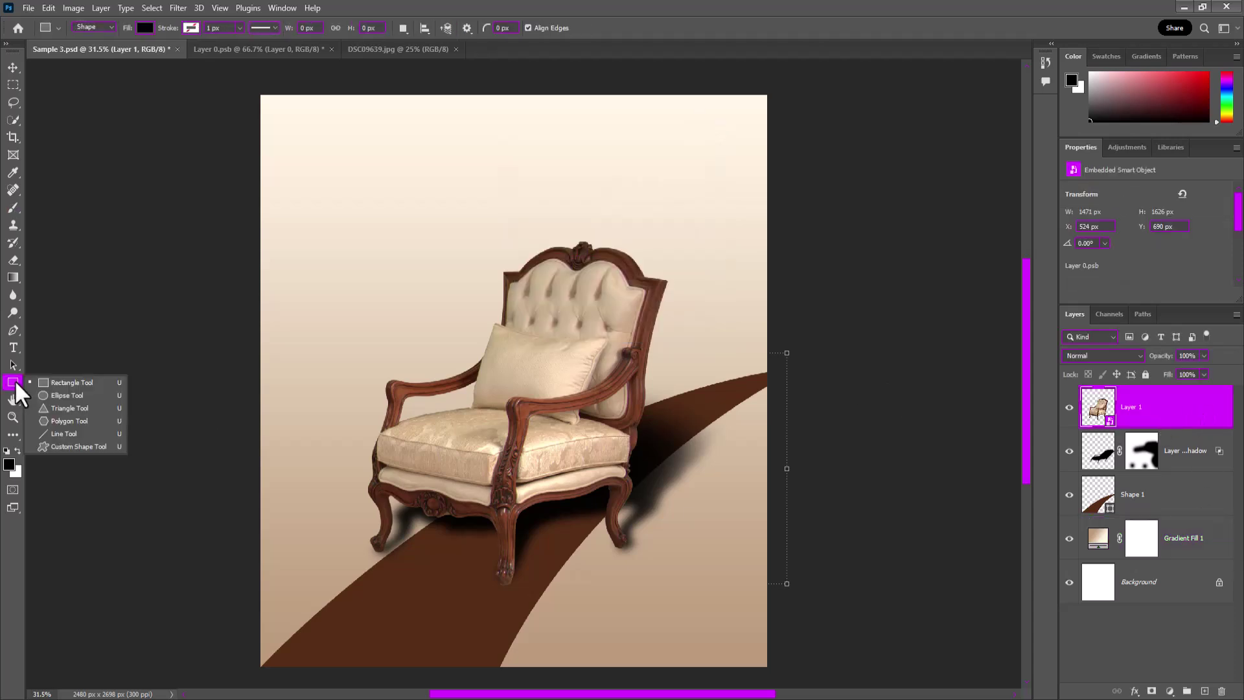
{"action": "left_click", "coordinate": [59, 386]}
{"action": "left_click", "coordinate": [144, 27]}
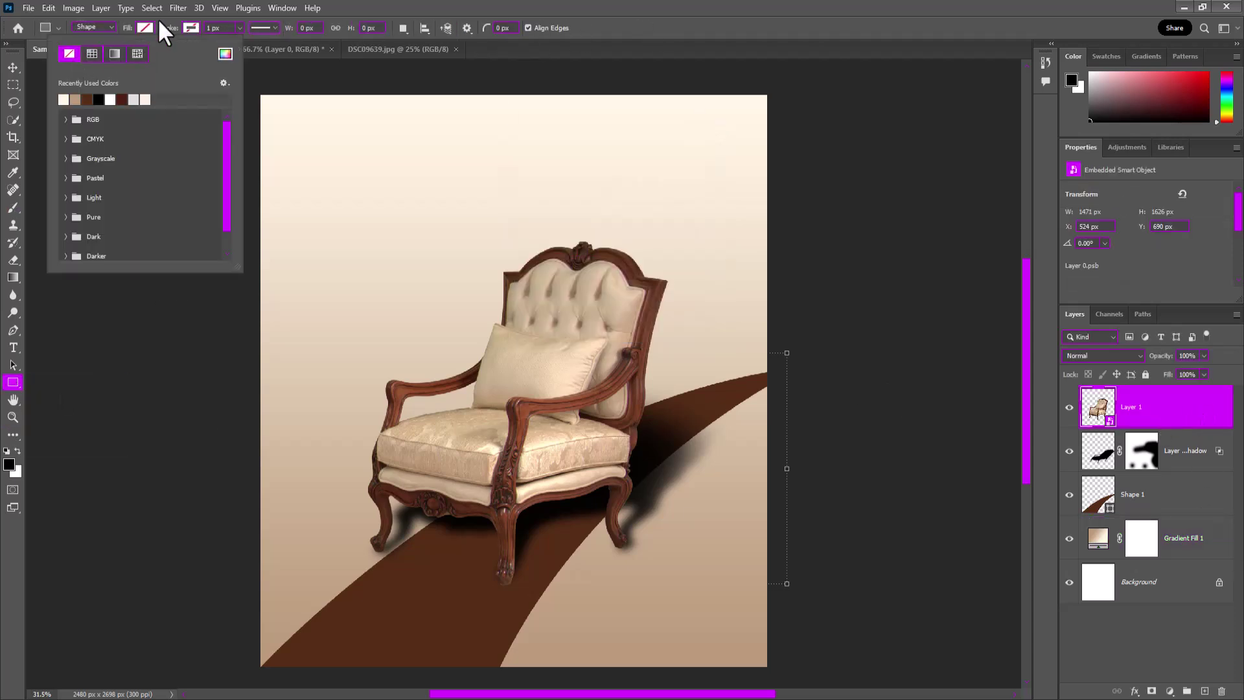
{"action": "left_click", "coordinate": [116, 54]}
Step: Give the rectangle a white outline and draw it in the top-right corner
{"action": "left_click", "coordinate": [190, 27]}
{"action": "left_click", "coordinate": [271, 53]}
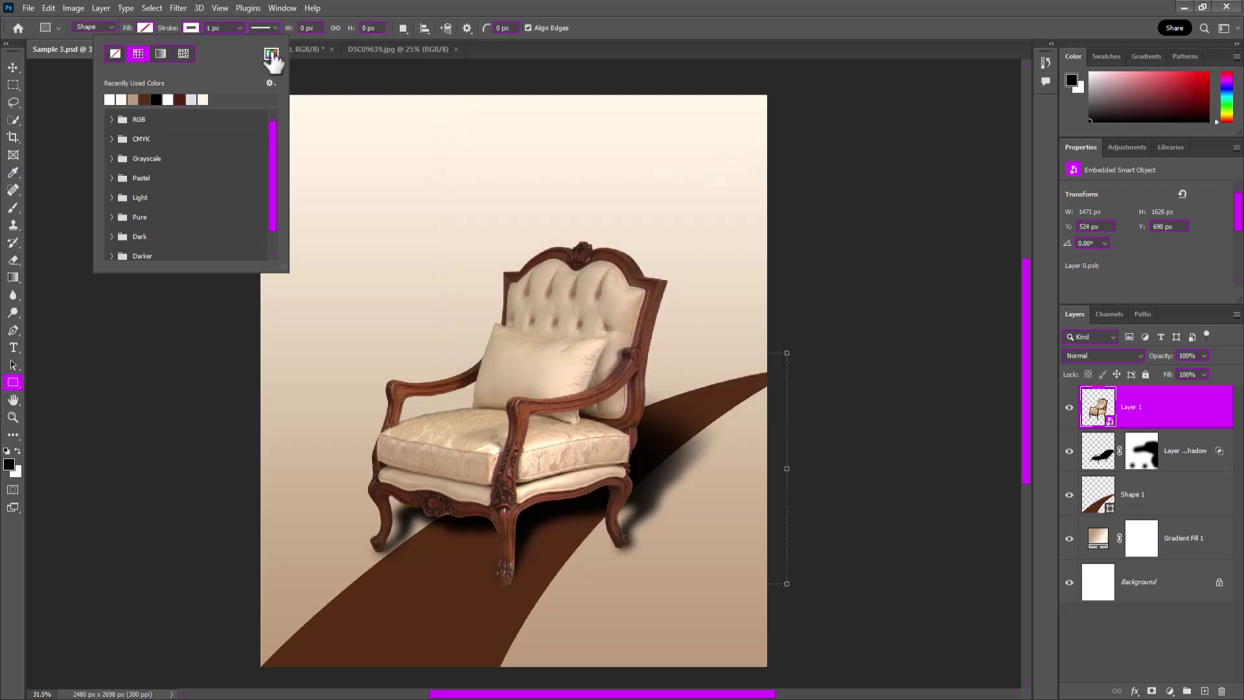
{"action": "left_click", "coordinate": [271, 54]}
{"action": "left_click", "coordinate": [738, 160]}
{"action": "left_click", "coordinate": [239, 28]}
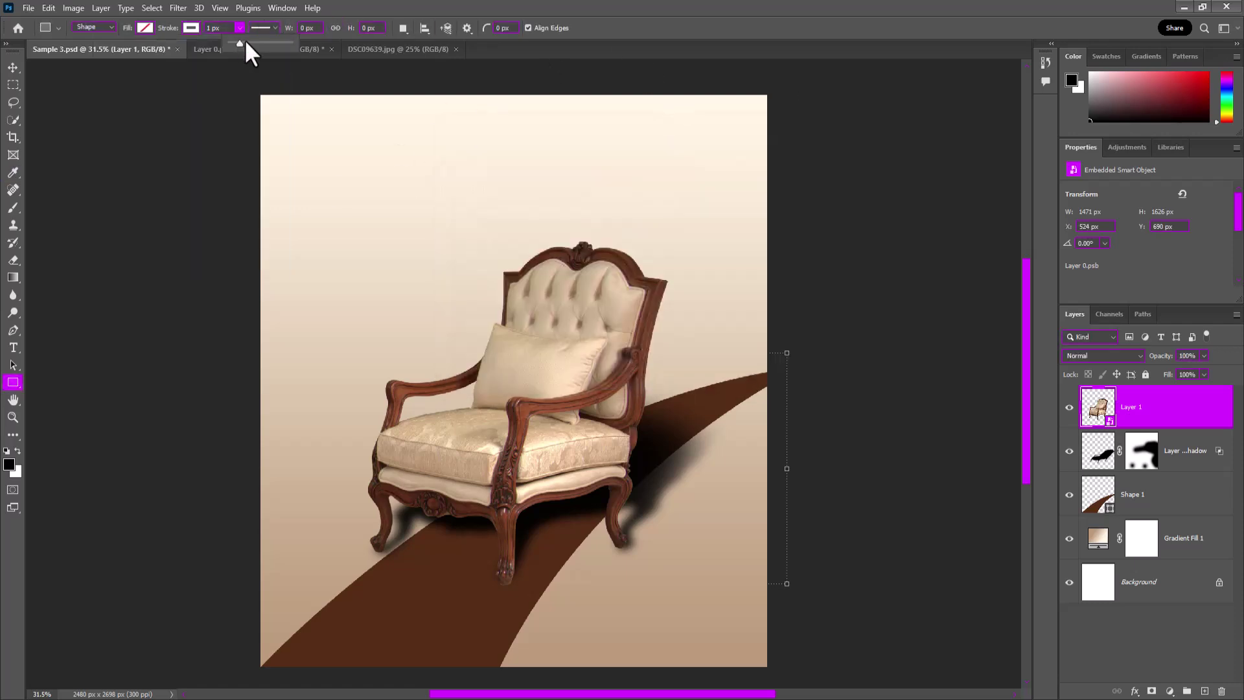
{"action": "mouse_move", "coordinate": [371, 123]}
{"action": "left_mouse_down"}
{"action": "mouse_move", "coordinate": [423, 197]}
{"action": "mouse_move", "coordinate": [704, 170]}
{"action": "mouse_move", "coordinate": [689, 173]}
{"action": "left_mouse_up"}
{"action": "key", "text": "v"}
Step: Start a white text layer above the chair with the Type tool
{"action": "key", "text": "t"}
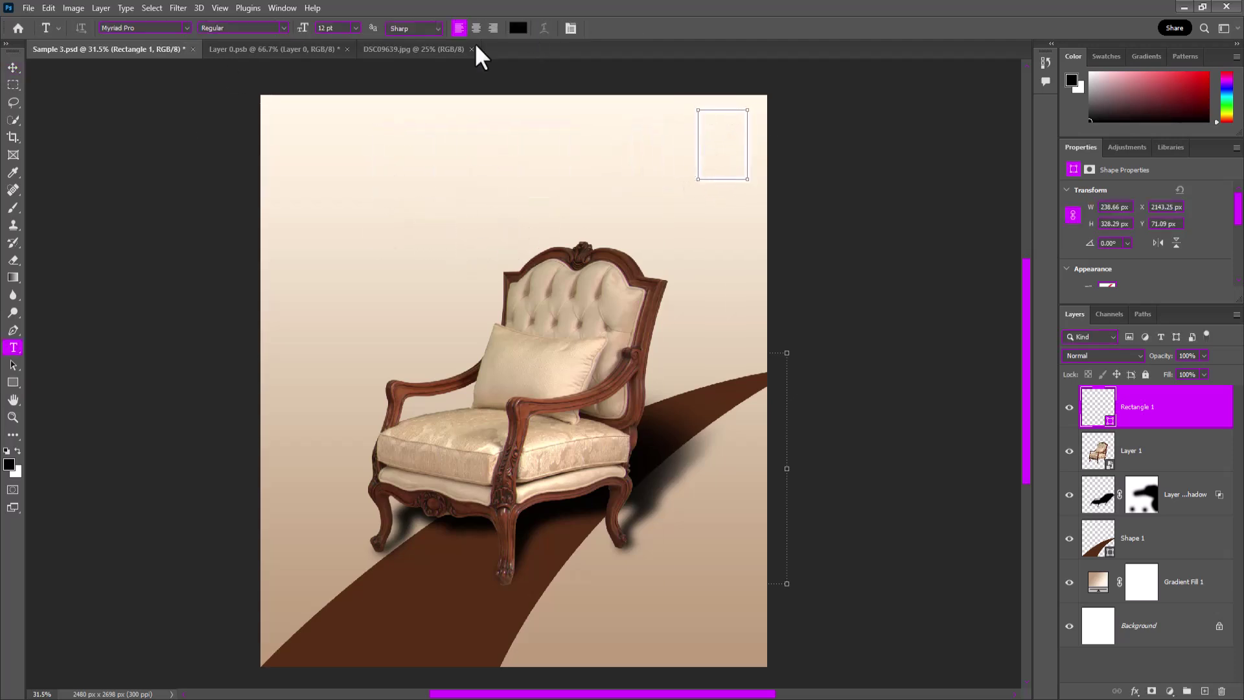
{"action": "left_click", "coordinate": [518, 28]}
{"action": "left_click", "coordinate": [477, 161]}
{"action": "key", "text": "Return"}
{"action": "left_click", "coordinate": [475, 291]}
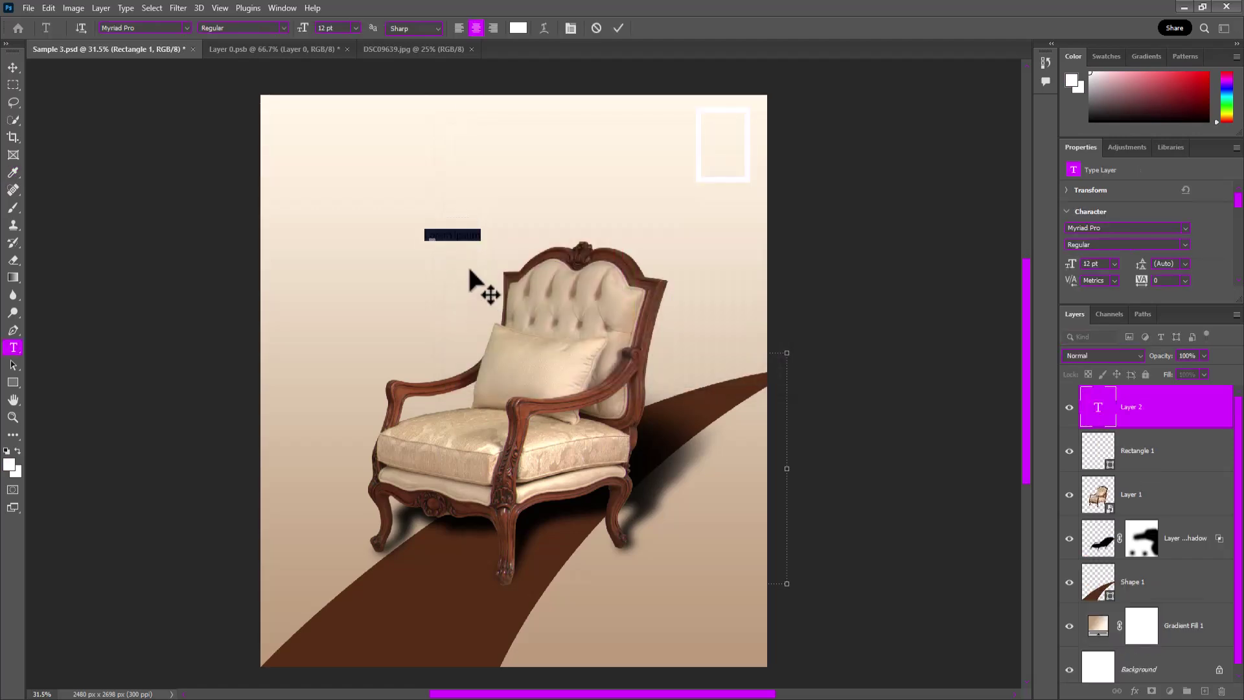
{"action": "key", "text": "BackSpace"}
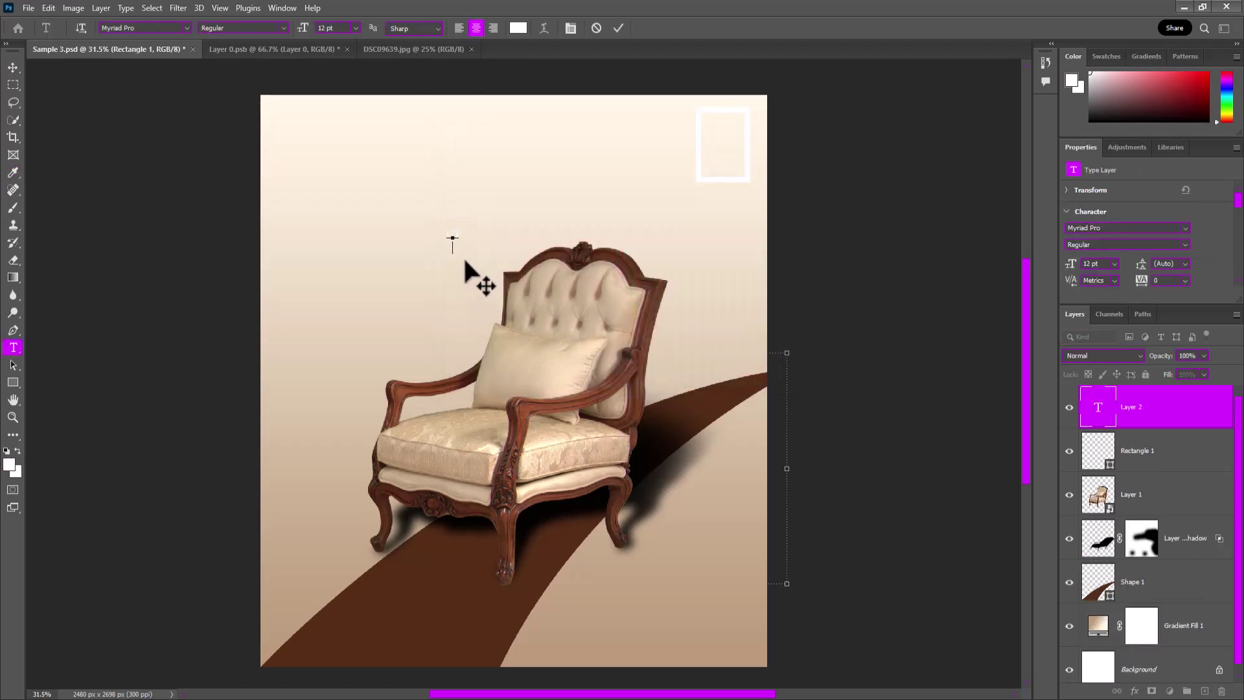
Step: Make LOGO 54 pt Bold, left-aligned with 50 pt leading, and move it into the box
{"action": "left_click_drag", "start_coordinate": [319, 38], "coordinate": [328, 54]}
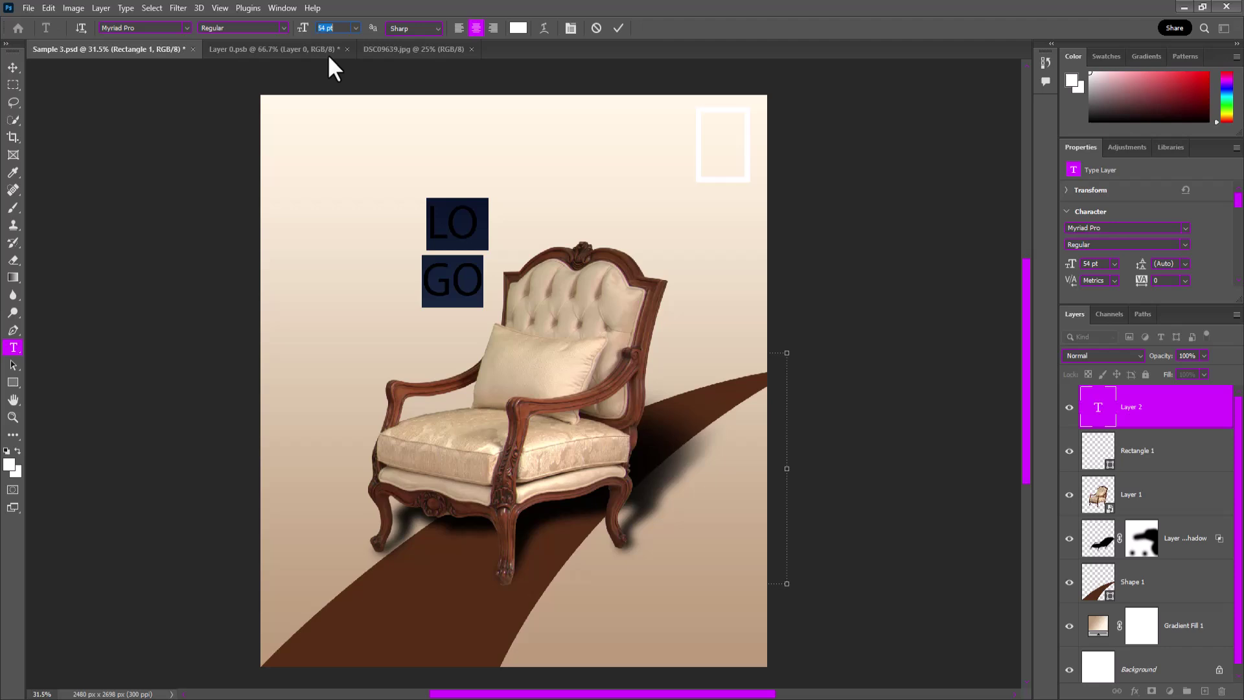
{"action": "left_click", "coordinate": [280, 27]}
{"action": "left_click", "coordinate": [272, 63]}
{"action": "left_click", "coordinate": [459, 28]}
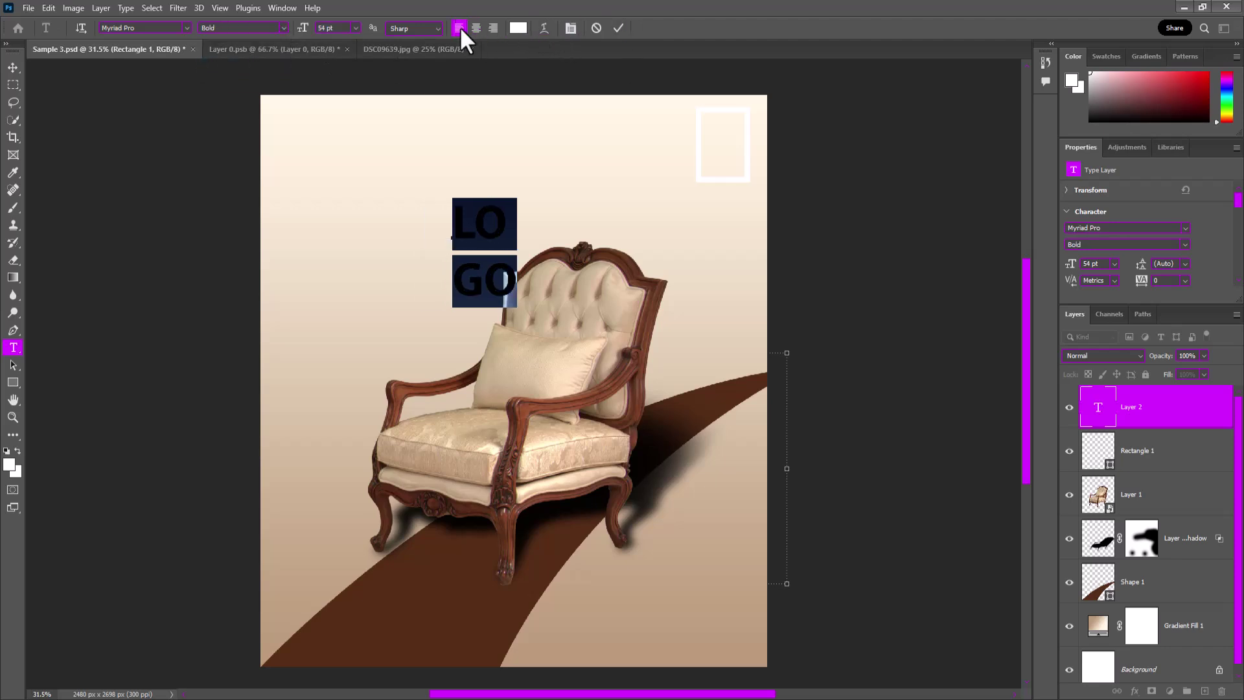
{"action": "left_click", "coordinate": [570, 28]}
{"action": "left_click_drag", "start_coordinate": [973, 148], "coordinate": [965, 157]}
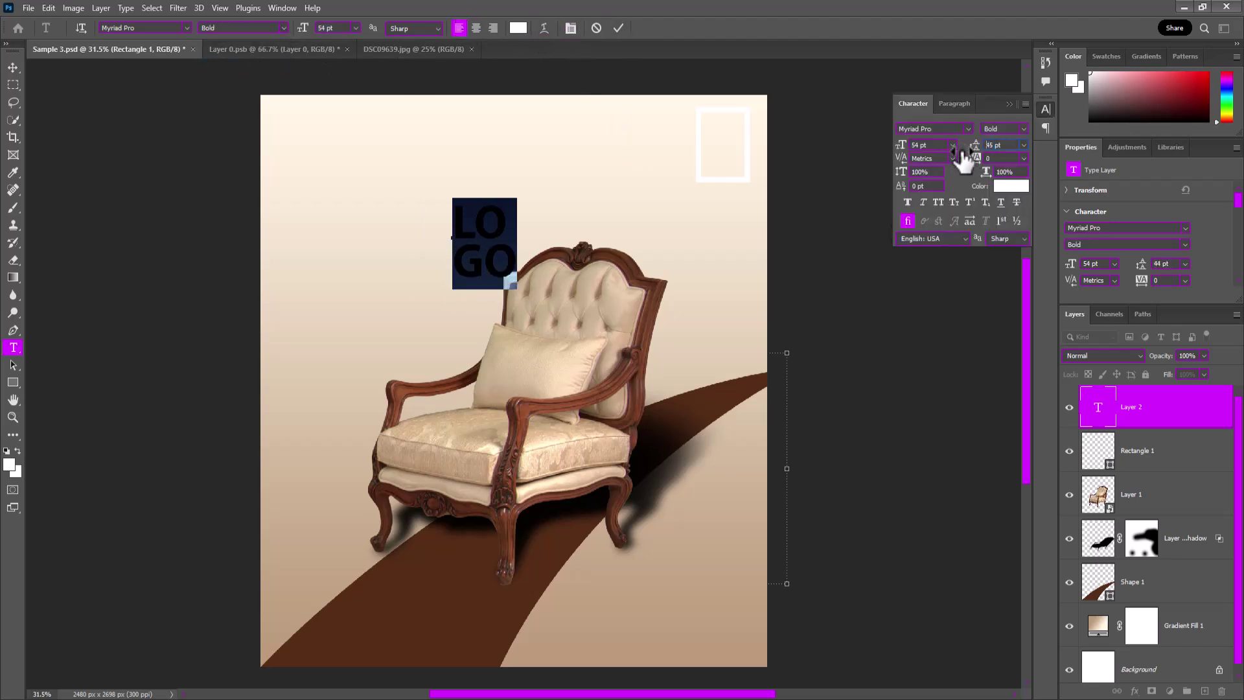
{"action": "left_click", "coordinate": [13, 67]}
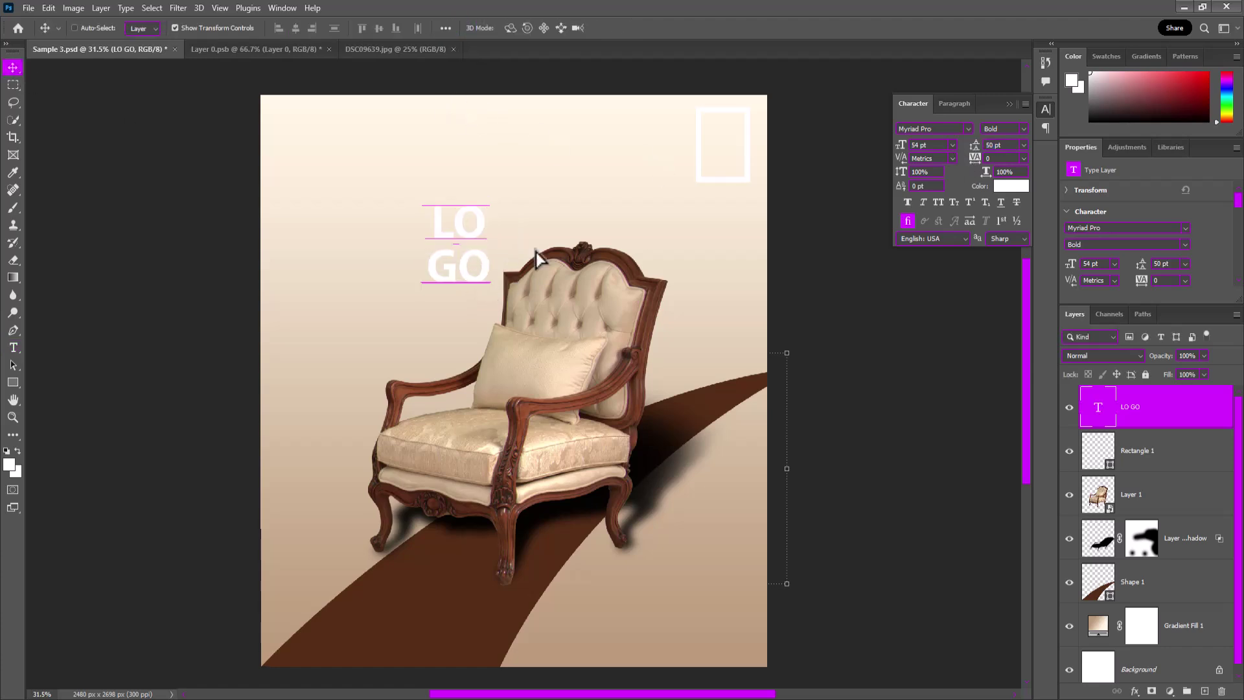
{"action": "mouse_move", "coordinate": [510, 275]}
{"action": "left_mouse_down"}
{"action": "mouse_move", "coordinate": [765, 189]}
{"action": "mouse_move", "coordinate": [739, 162]}
{"action": "left_mouse_up"}
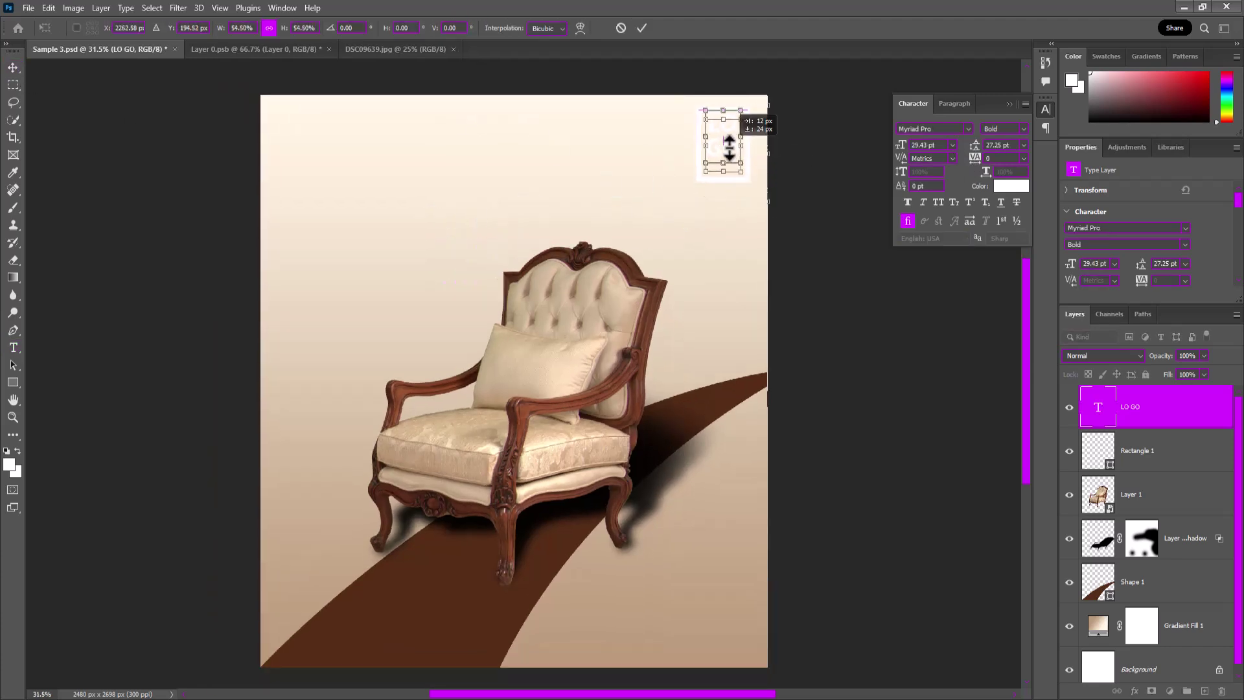
Step: Group the logo text with its outline box as LOGO and shrink the logo slightly
{"action": "left_click", "coordinate": [1160, 450], "text": "shift"}
{"action": "key", "text": "ctrl+g"}
{"action": "double_click", "coordinate": [1122, 392]}
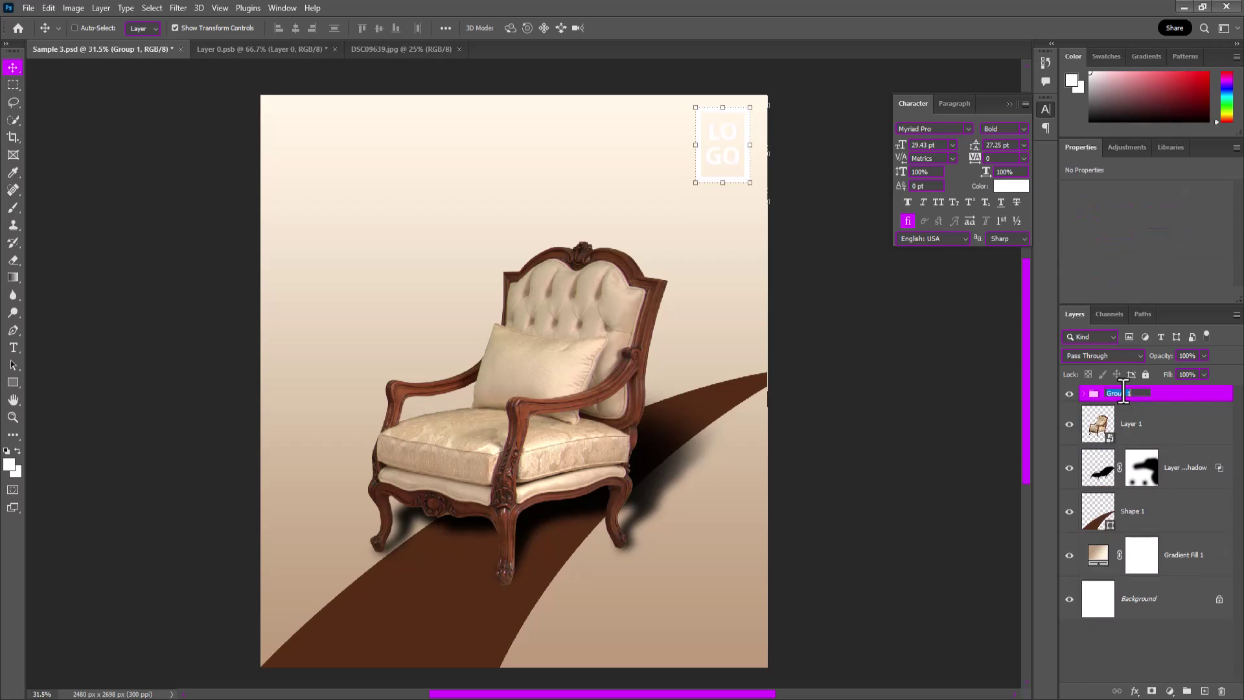
{"action": "type", "text": "GO"}
{"action": "key", "text": "Return"}
{"action": "left_click_drag", "start_coordinate": [695, 182], "coordinate": [711, 159]}
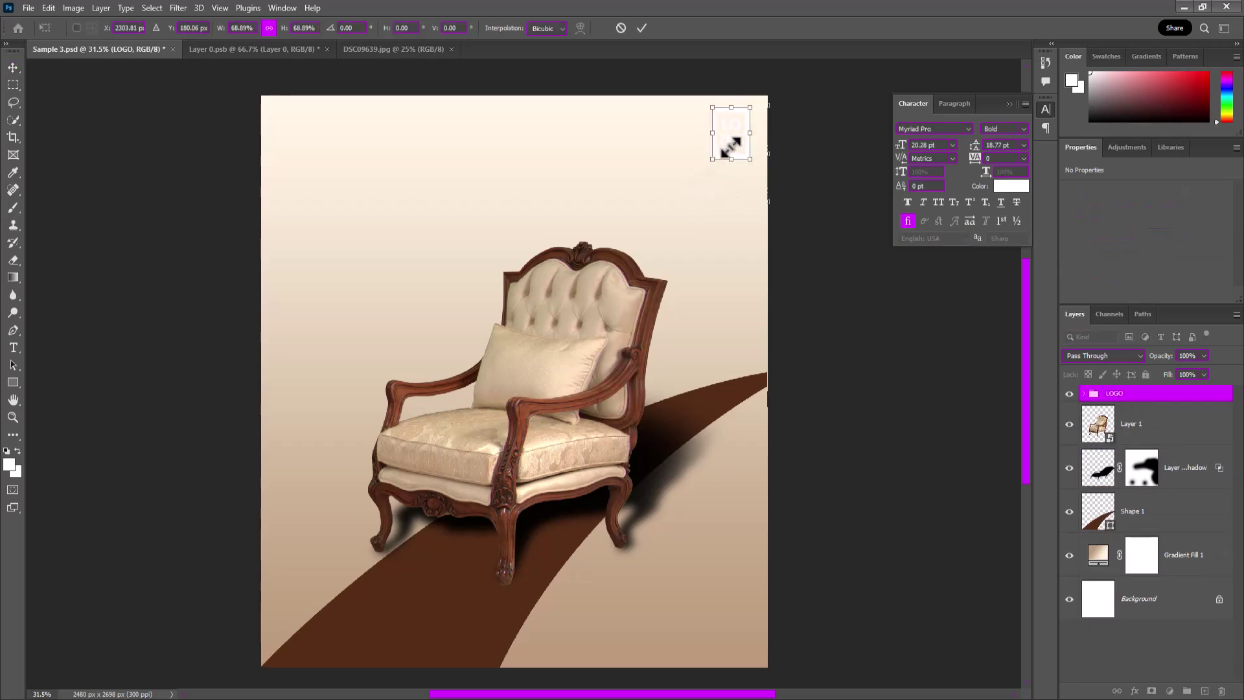
{"action": "key", "text": "Return"}
Step: Group the chair and its shadow layer into a group named SET
{"action": "left_click", "coordinate": [1140, 427]}
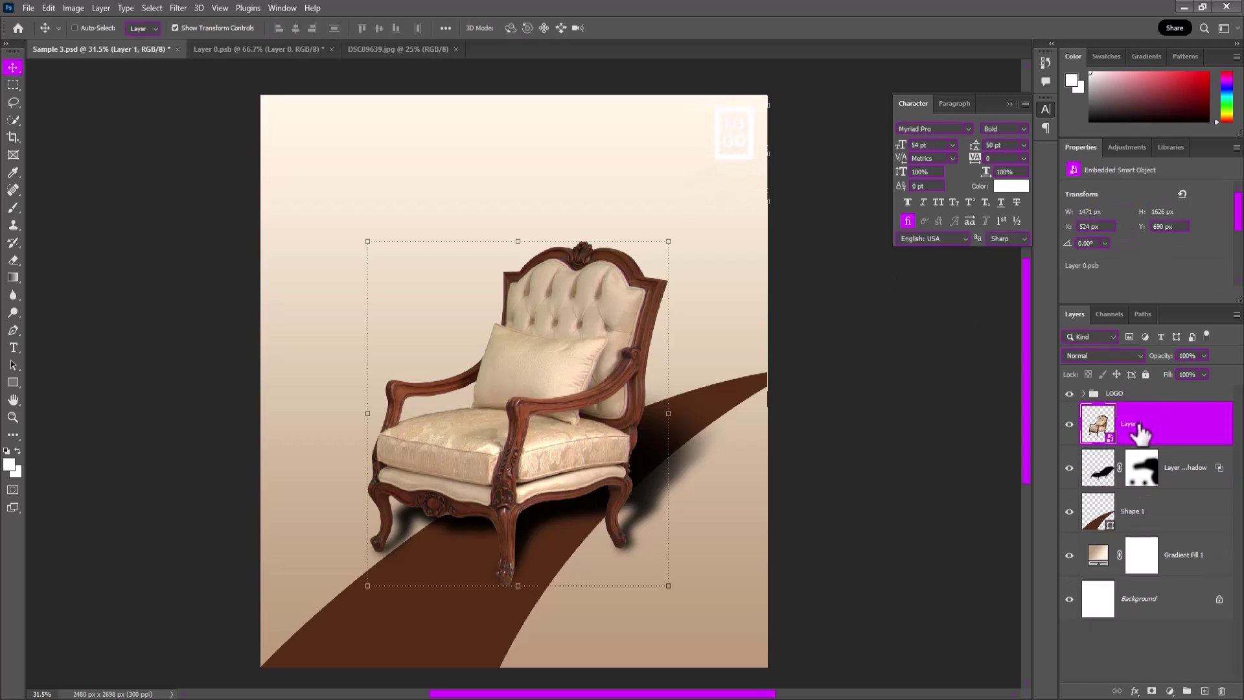
{"action": "left_click", "coordinate": [1185, 469], "text": "shift"}
{"action": "key", "text": "ctrl+g"}
{"action": "double_click", "coordinate": [1117, 410]}
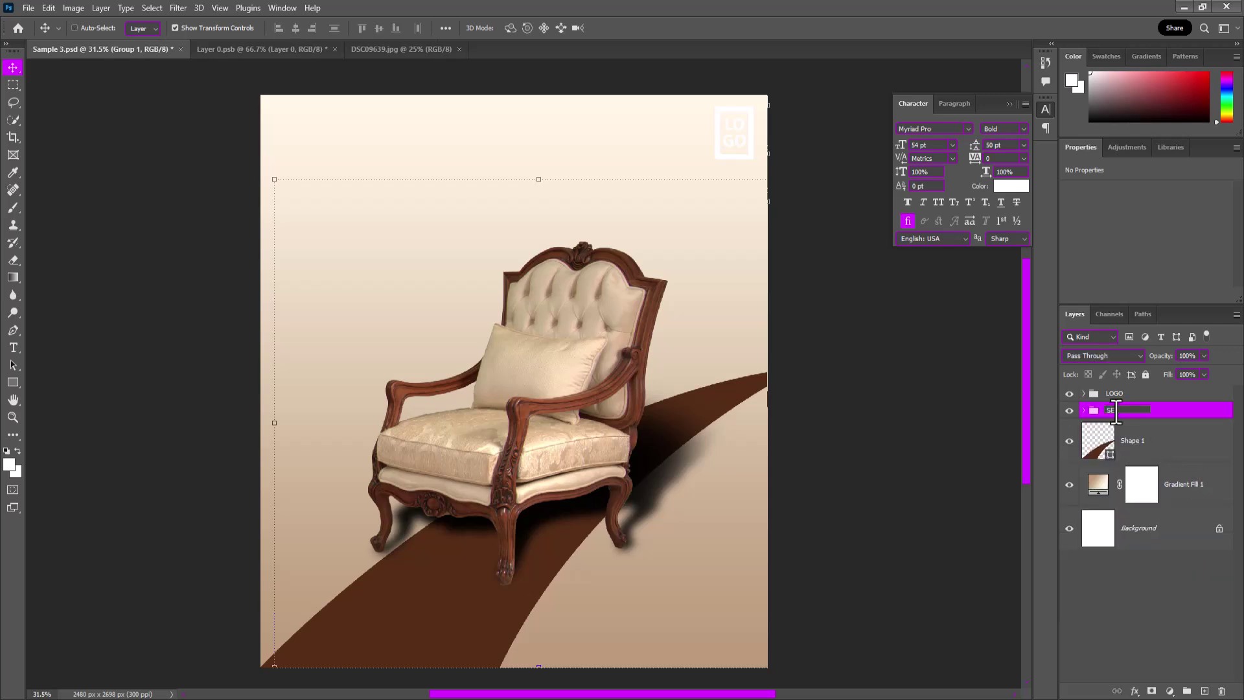
{"action": "type", "text": "T"}
{"action": "key", "text": "Return"}
Step: Group the swoosh and backdrop gradient into a group named BACKGROUND
{"action": "left_click", "coordinate": [1141, 442]}
{"action": "left_click", "coordinate": [1195, 498], "text": "shift"}
{"action": "key", "text": "ctrl+g"}
{"action": "double_click", "coordinate": [1121, 427]}
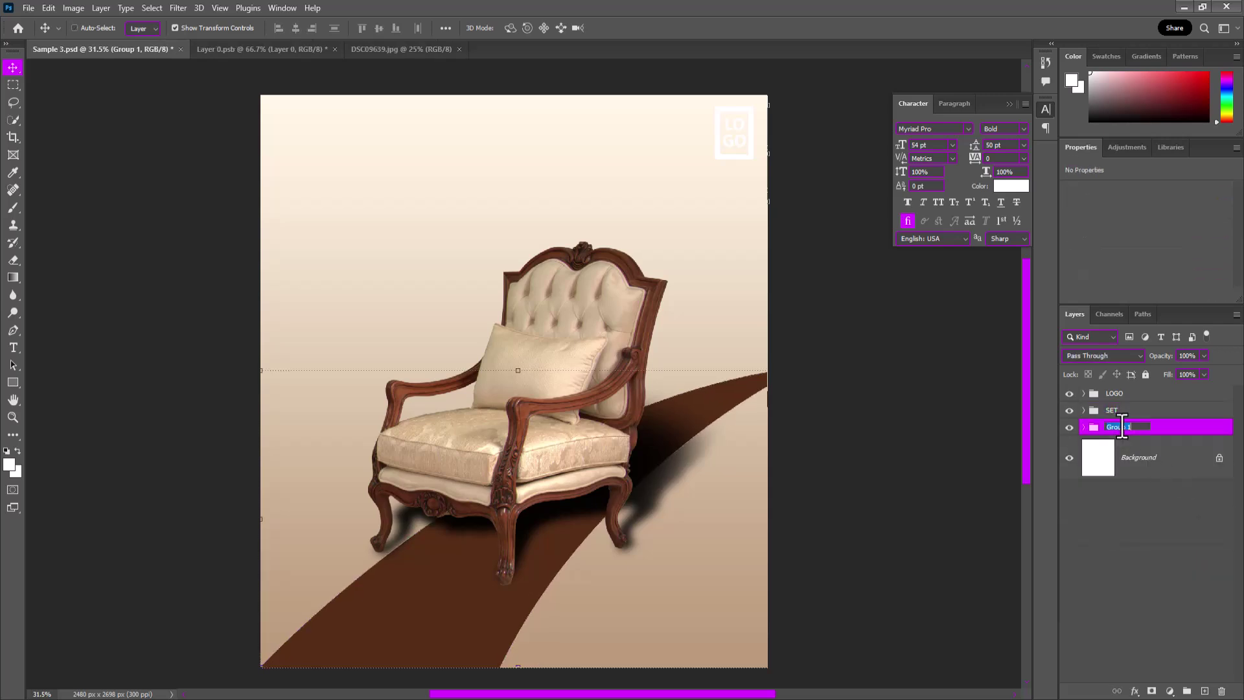
{"action": "type", "text": "BACKGROUND"}
{"action": "key", "text": "Return"}
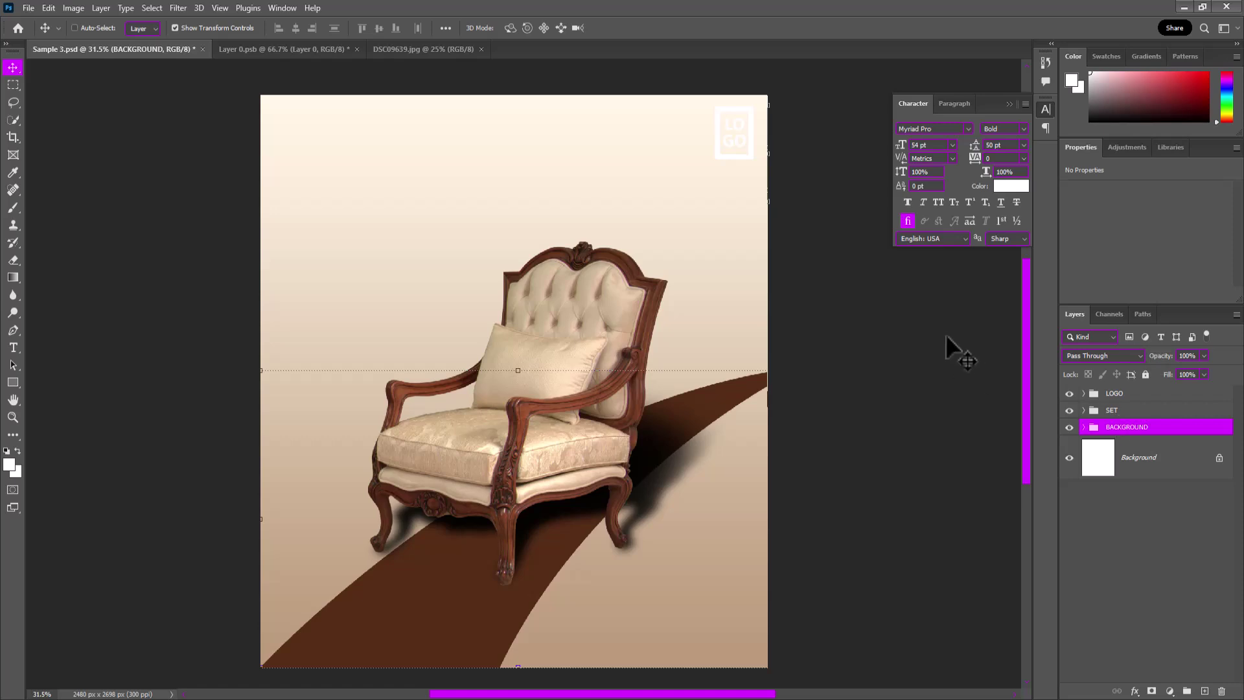
{"action": "left_click", "coordinate": [1145, 395]}
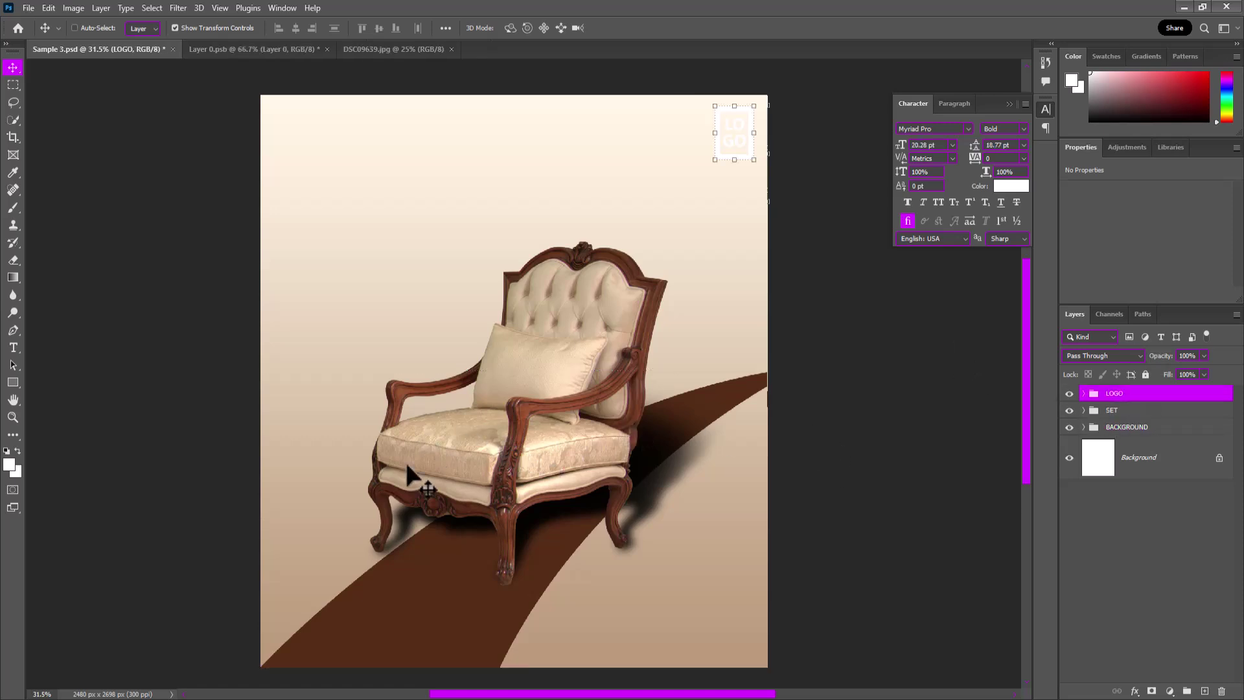
Step: Add a text line '+ 000 00 00 00' below the armchair
{"action": "key", "text": "t"}
{"action": "left_click", "coordinate": [436, 591]}
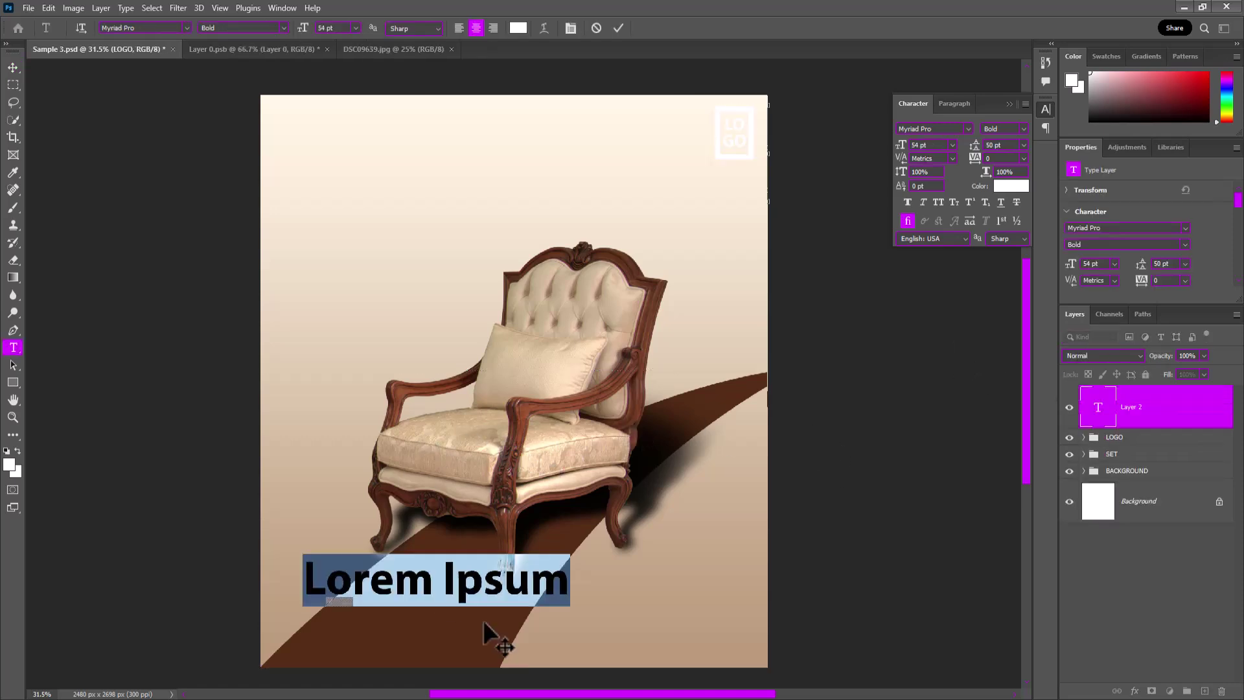
{"action": "type", "text": "+000 00 00 00"}
{"action": "left_click", "coordinate": [322, 583]}
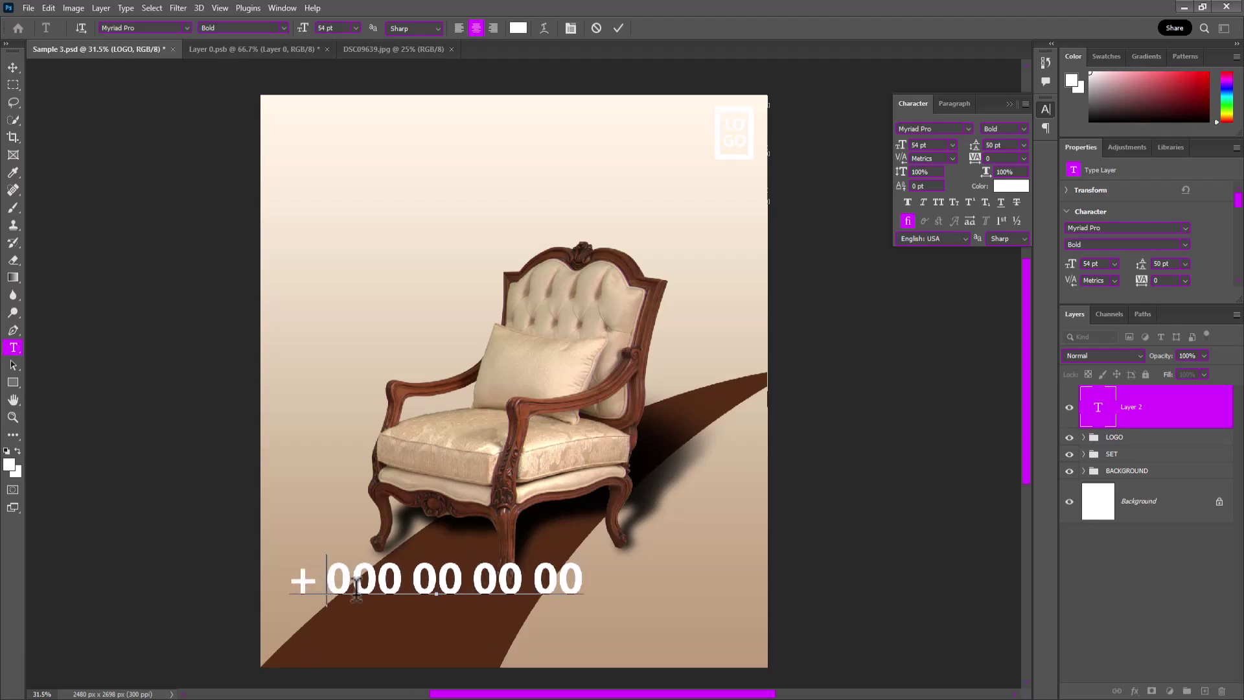
{"action": "left_click", "coordinate": [618, 28]}
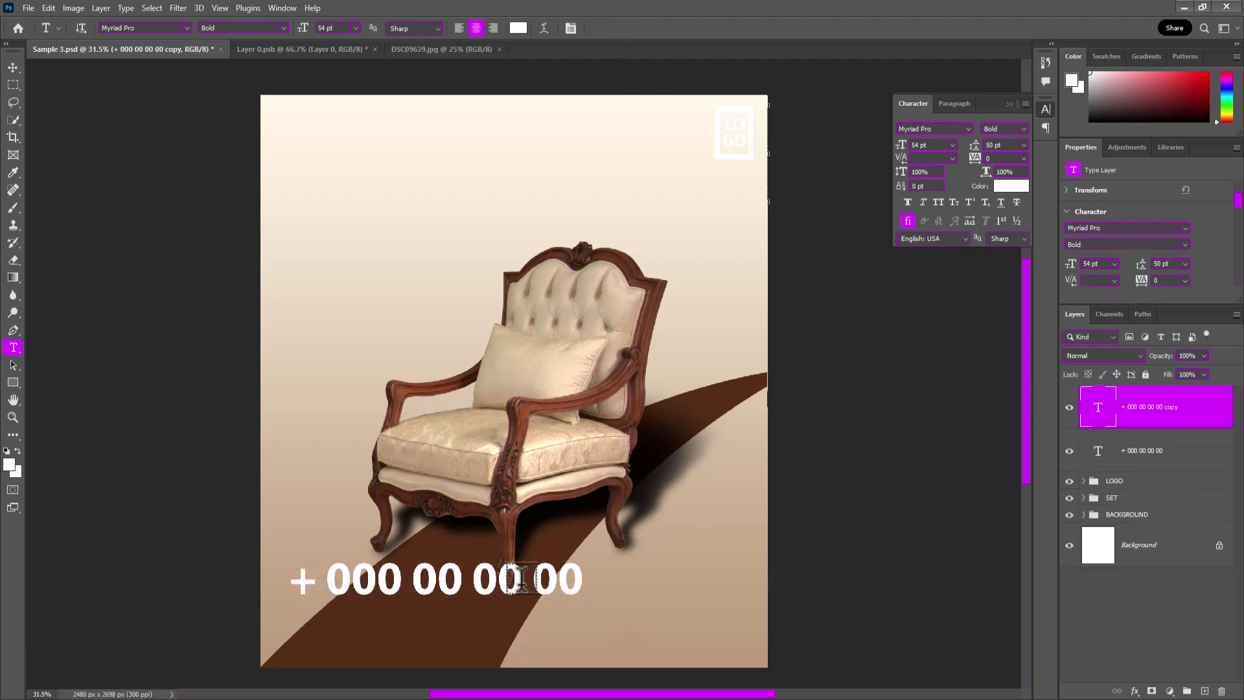
{"action": "key", "text": "v"}
{"action": "left_click_drag", "start_coordinate": [481, 580], "coordinate": [480, 621]}
{"action": "double_click", "coordinate": [1097, 407]}
{"action": "type", "text": "W"}
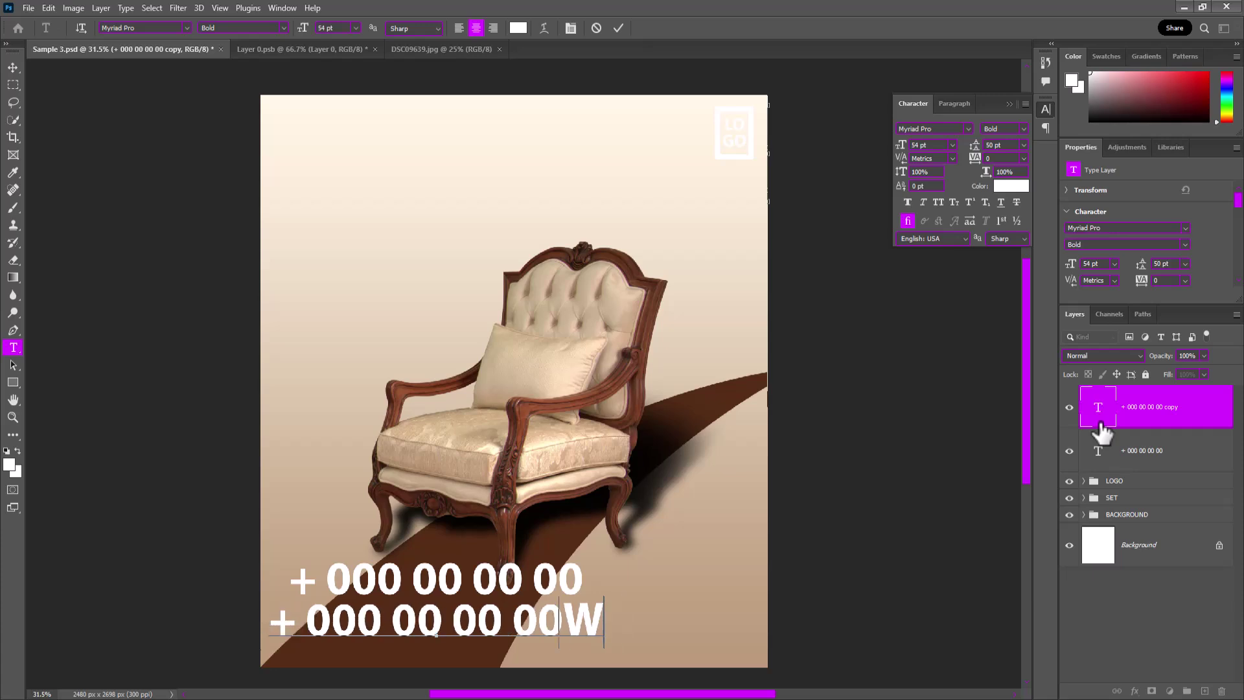
{"action": "key", "text": "ctrl+a"}
{"action": "type", "text": "WWW."}
{"action": "key", "text": "ctrl+a"}
{"action": "type", "text": "w"}
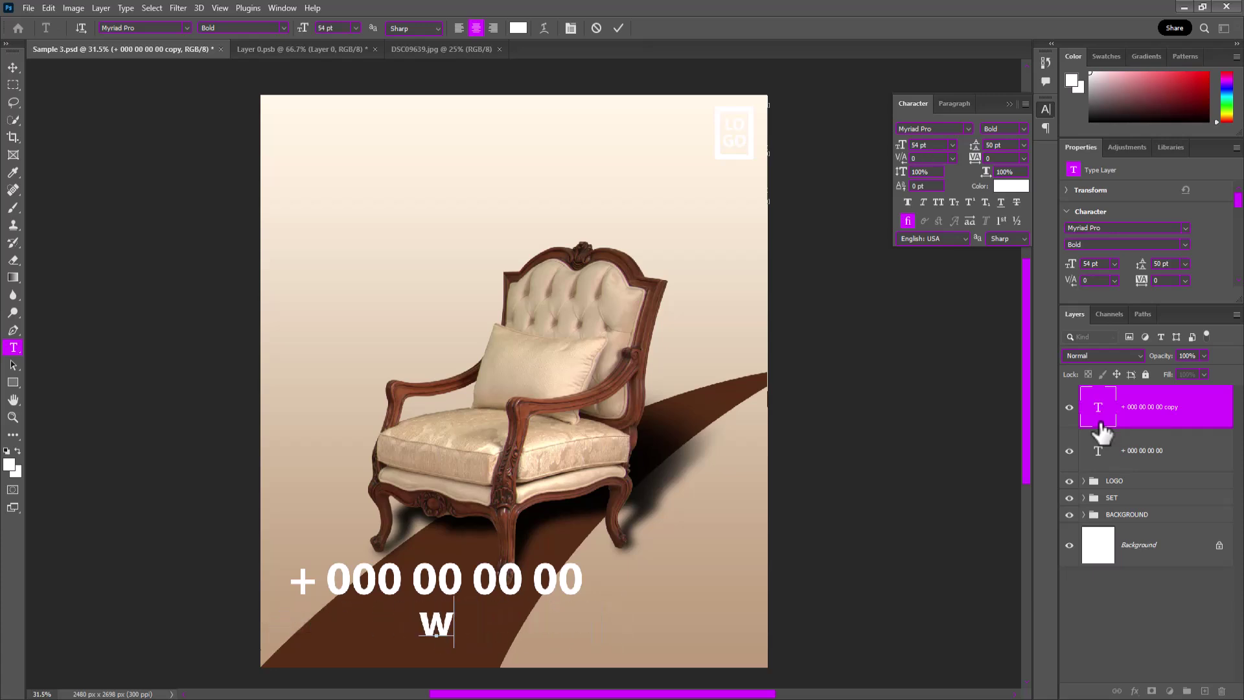
{"action": "type", "text": "ww.yoursite.com"}
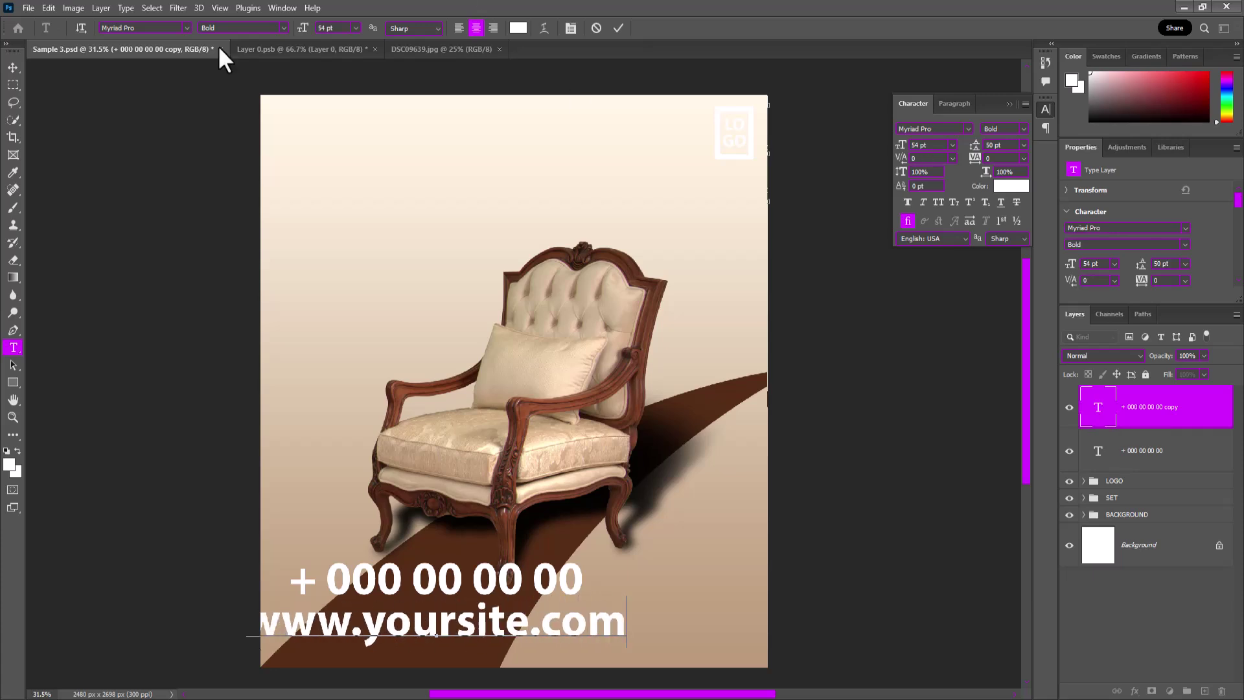
{"action": "key", "text": "ctrl+Return"}
Step: Align both contact lines, shrink them and move them to the lower-left corner
{"action": "key", "text": "v"}
{"action": "left_click_drag", "start_coordinate": [542, 617], "coordinate": [602, 631]}
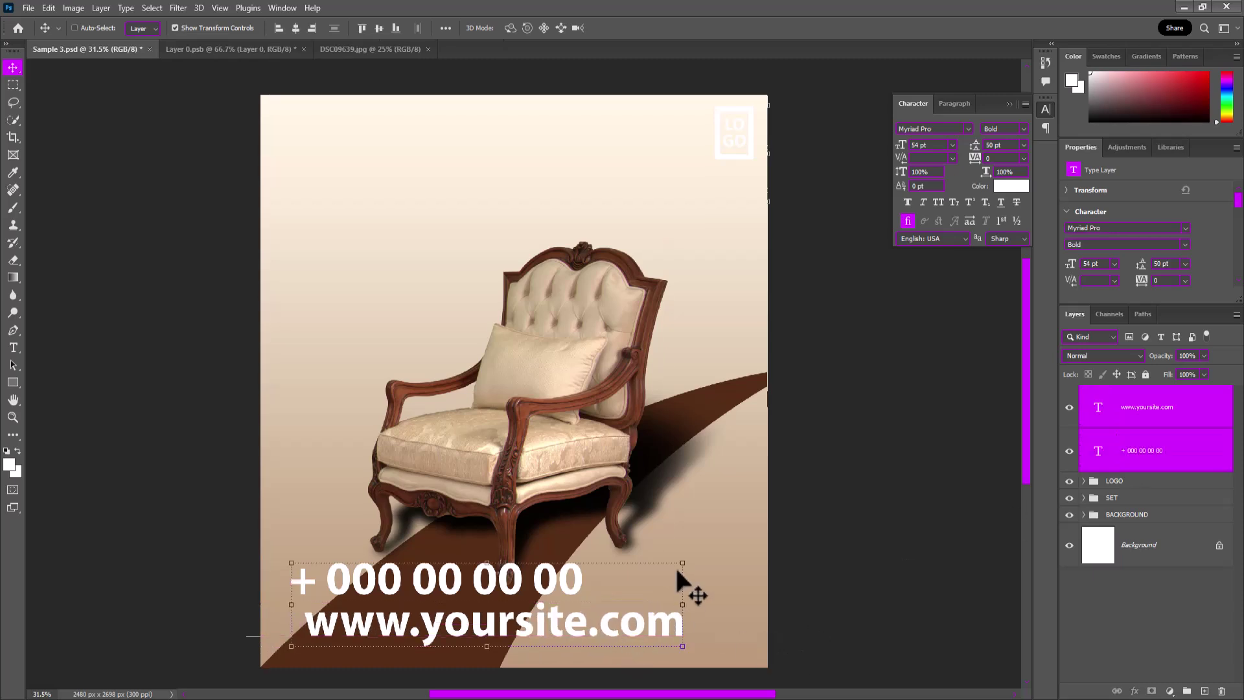
{"action": "mouse_move", "coordinate": [680, 565]}
{"action": "left_mouse_down"}
{"action": "mouse_move", "coordinate": [427, 618]}
{"action": "mouse_move", "coordinate": [447, 633]}
{"action": "mouse_move", "coordinate": [425, 653]}
{"action": "left_mouse_up"}
{"action": "key", "text": "Return"}
Step: In Icons8 Pichon's dark theme, place a white phone icon beside the phone number
{"action": "key", "text": "alt+Tab"}
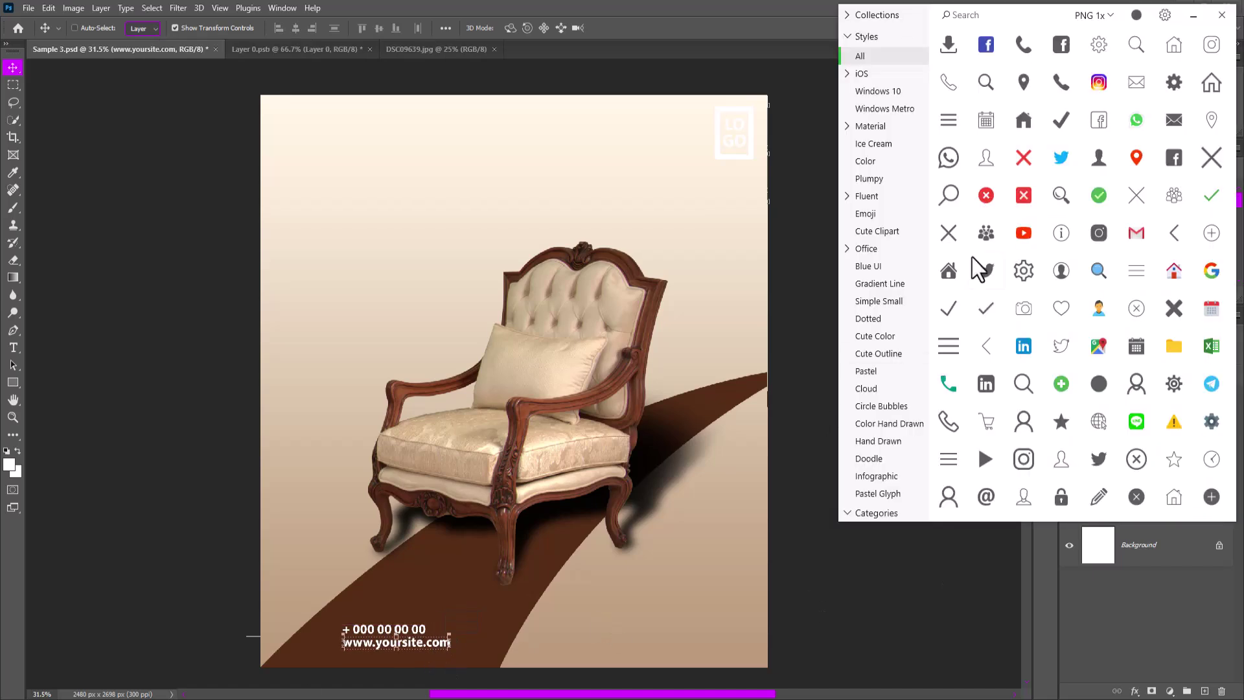
{"action": "left_click", "coordinate": [1135, 16]}
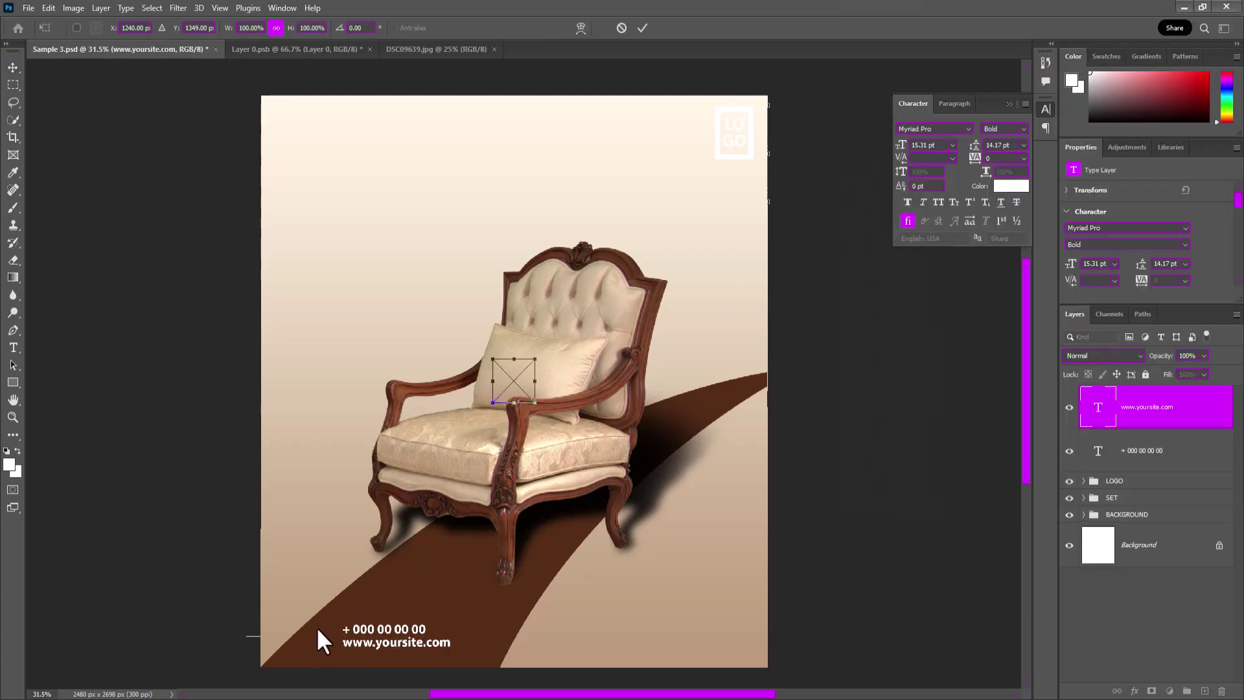
{"action": "mouse_move", "coordinate": [514, 381]}
{"action": "left_mouse_down"}
{"action": "mouse_move", "coordinate": [304, 599]}
{"action": "mouse_move", "coordinate": [310, 609]}
{"action": "left_mouse_up"}
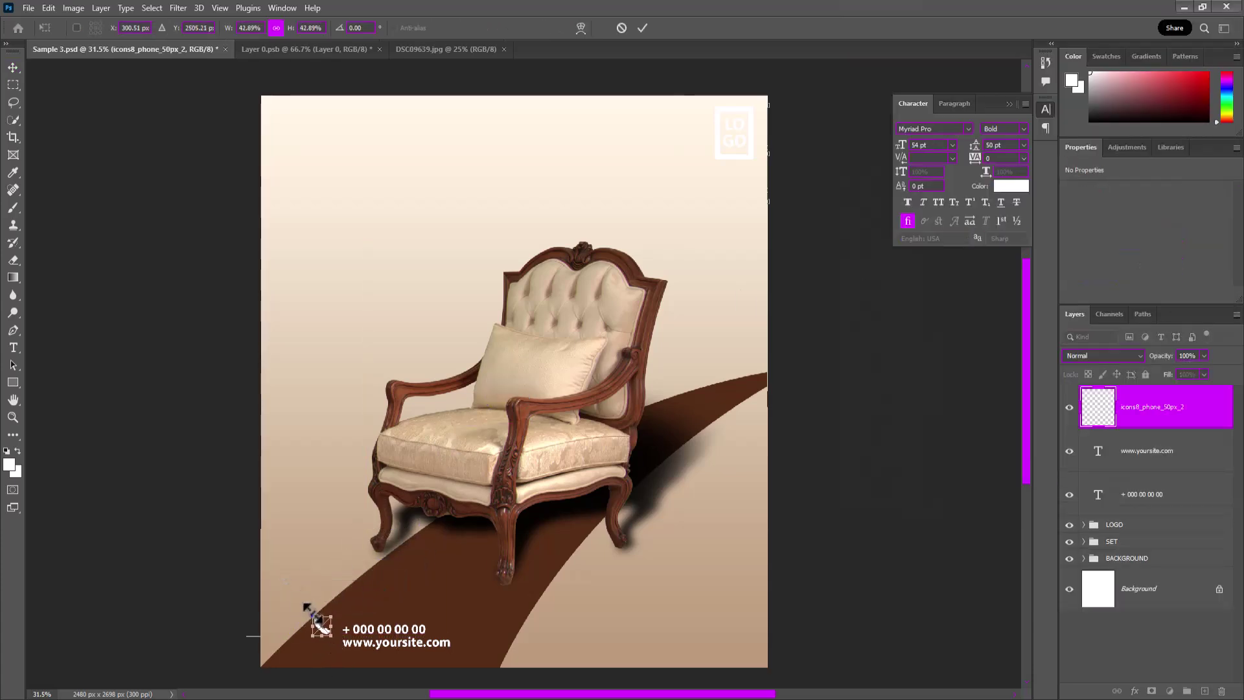
{"action": "key", "text": "Return"}
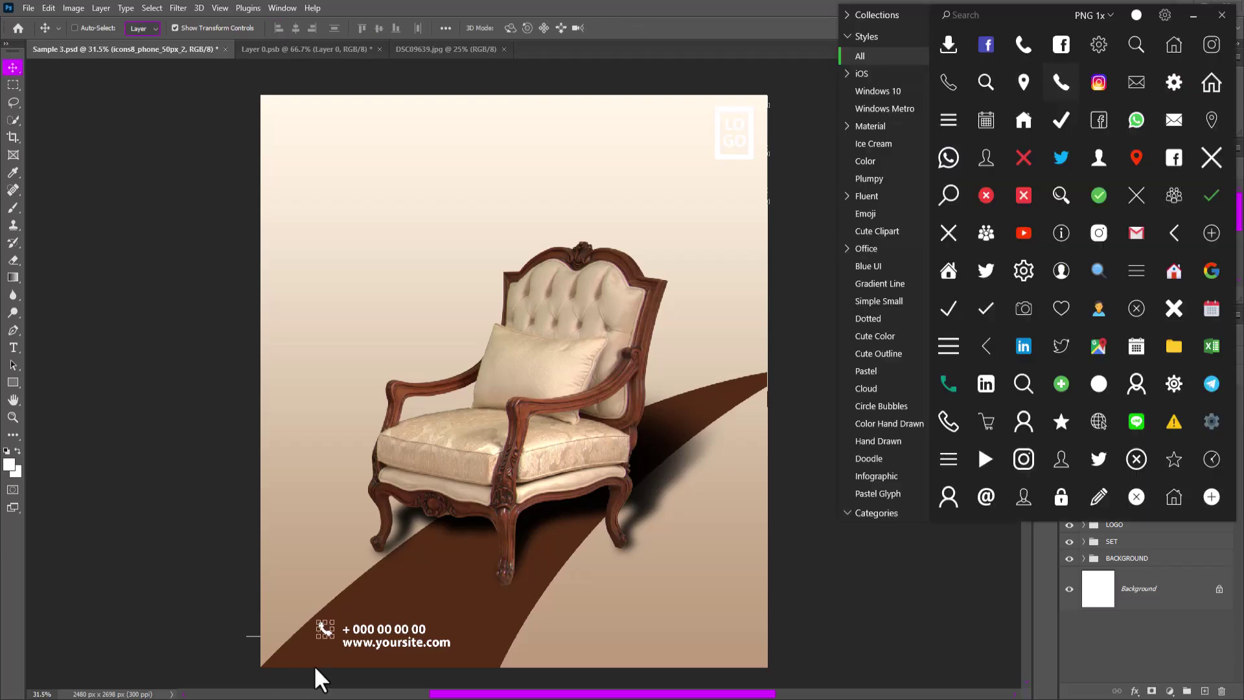
{"action": "type", "text": "er"}
Step: Search 'website' and place the globe icon, resized, beside the web address
{"action": "key", "text": "BackSpace"}
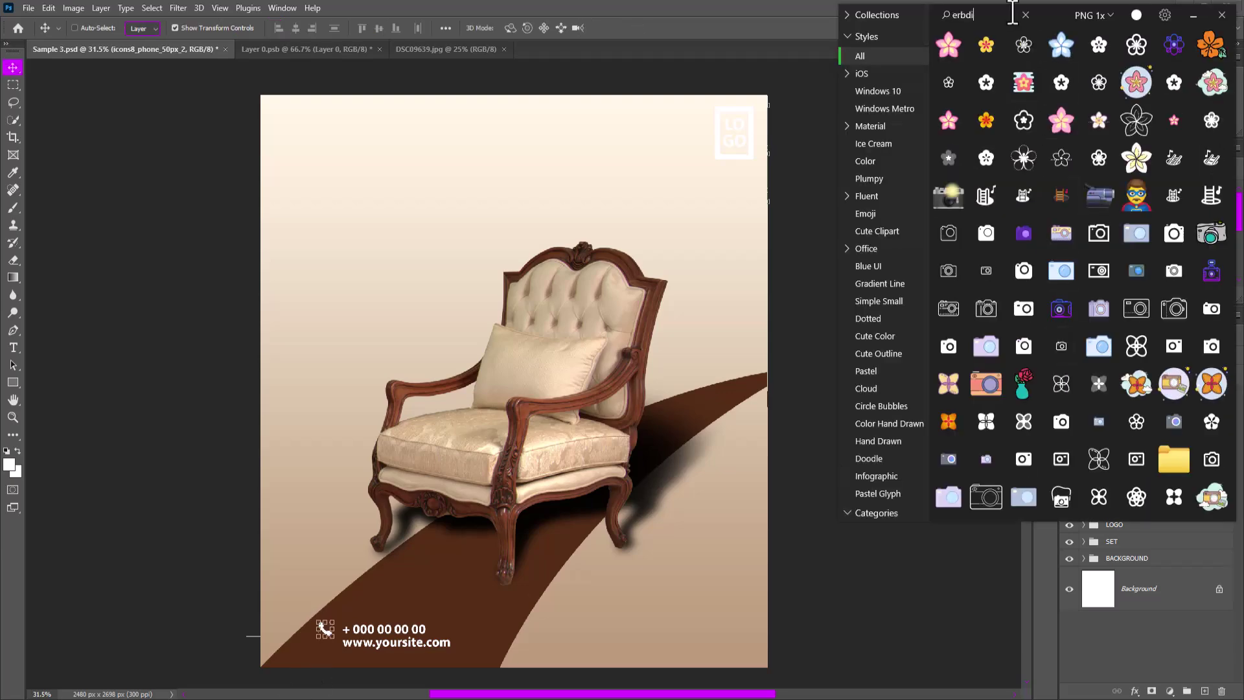
{"action": "key", "text": "BackSpace"}
{"action": "type", "text": "website"}
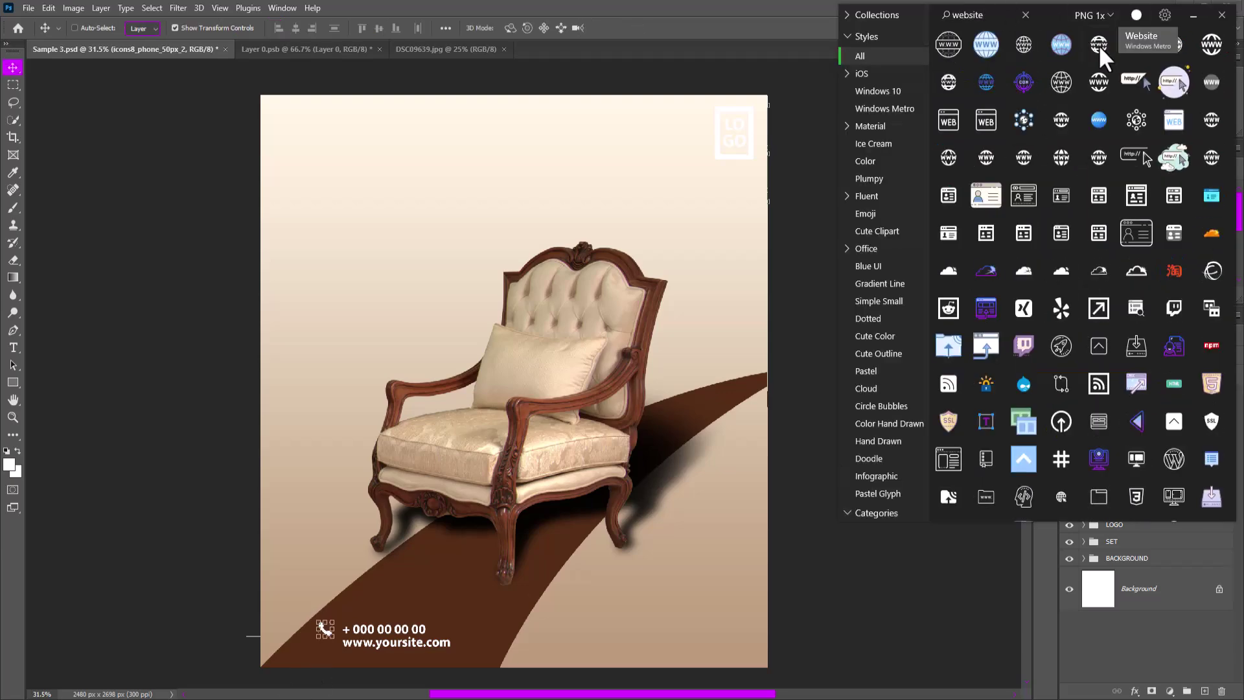
{"action": "left_click_drag", "start_coordinate": [1099, 44], "coordinate": [434, 578]}
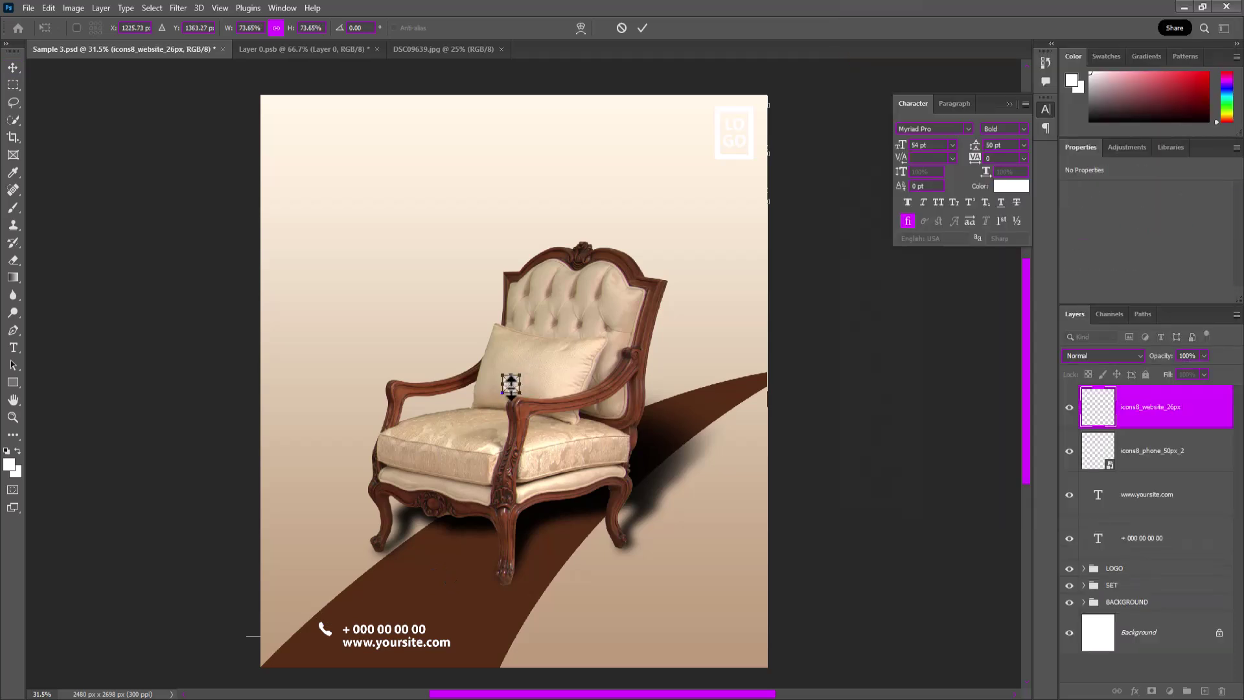
{"action": "key", "text": "Return"}
{"action": "left_click_drag", "start_coordinate": [512, 384], "coordinate": [327, 655]}
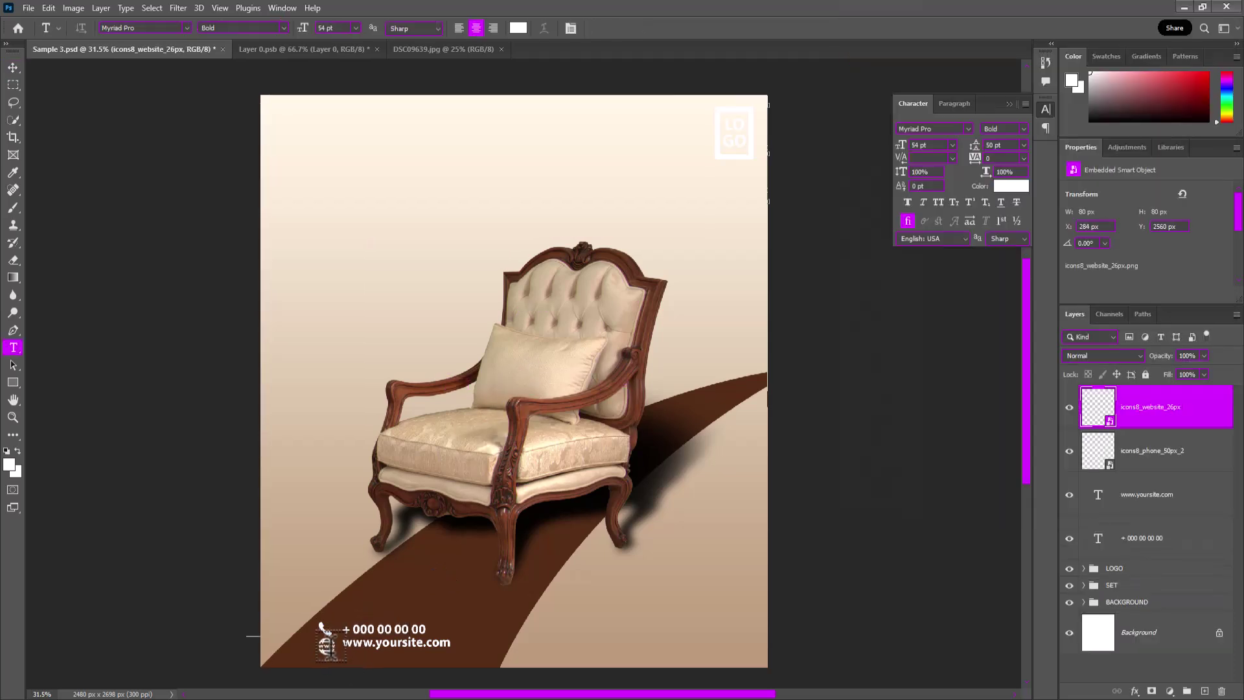
{"action": "key", "text": "ctrl+t"}
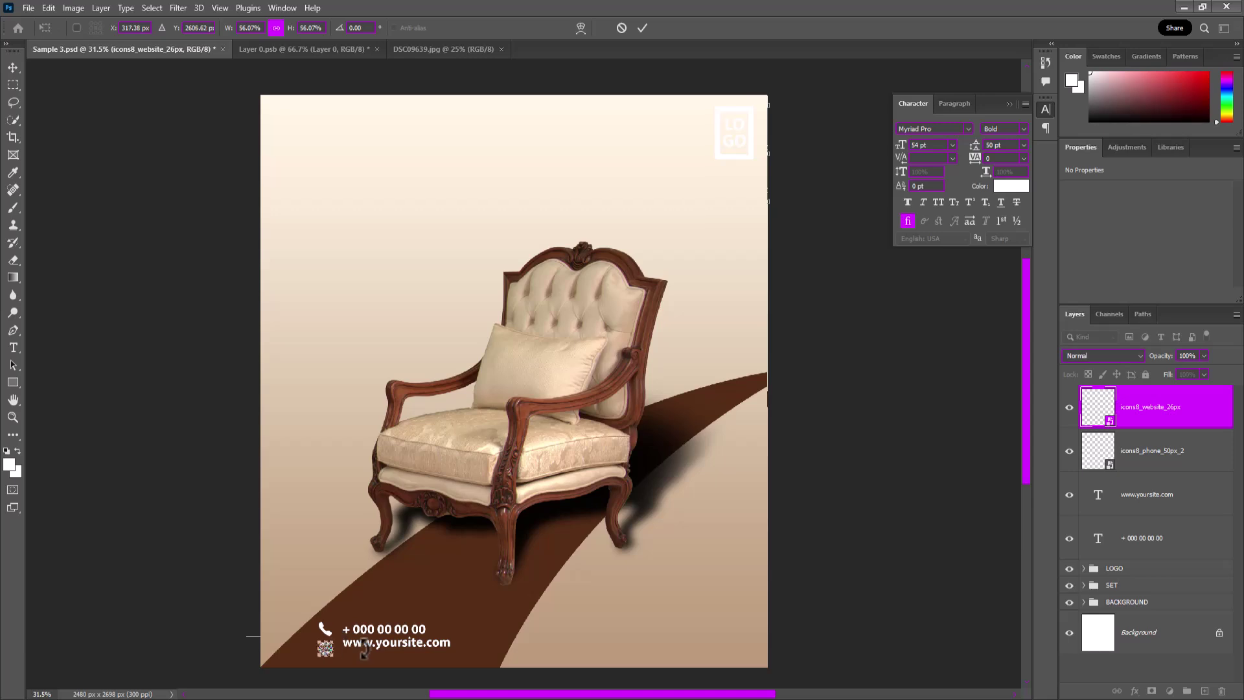
{"action": "key", "text": "Return"}
{"action": "left_click", "coordinate": [380, 648], "text": "ctrl"}
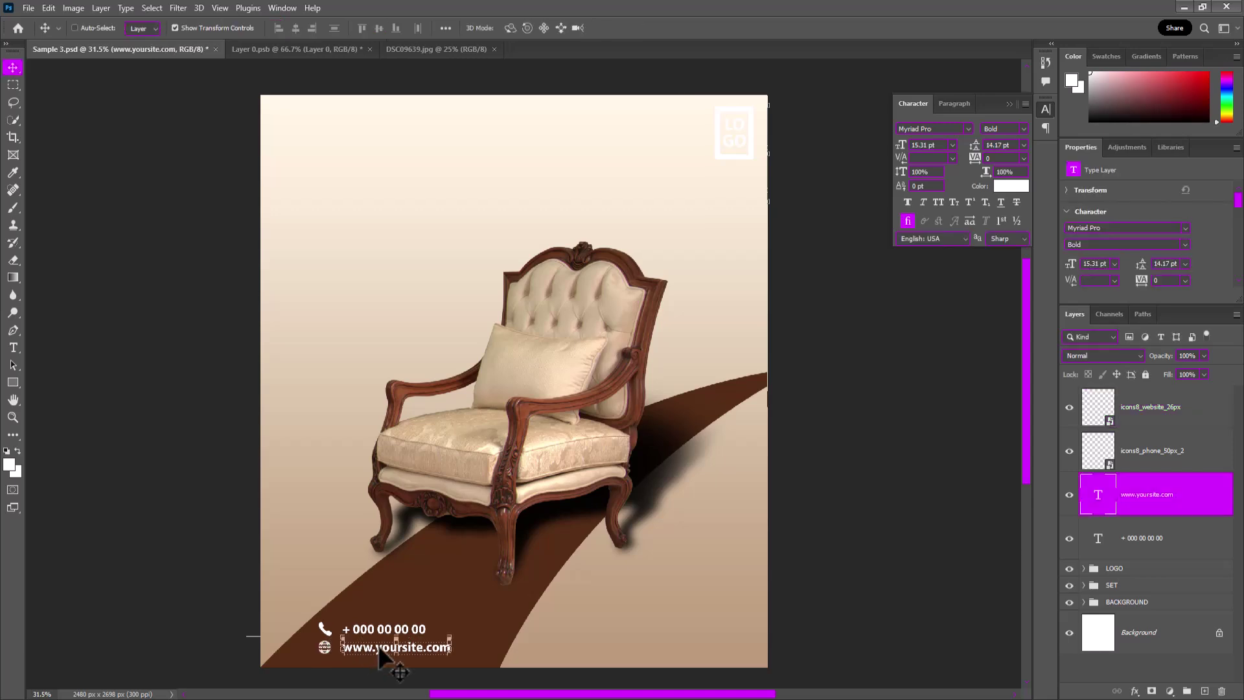
Step: Group the contact icons and text lines into a group named CONTECT
{"action": "left_click", "coordinate": [1160, 537]}
{"action": "left_click", "coordinate": [1146, 415], "text": "shift"}
{"action": "key", "text": "ctrl+g"}
{"action": "type", "text": "CONTENT"}
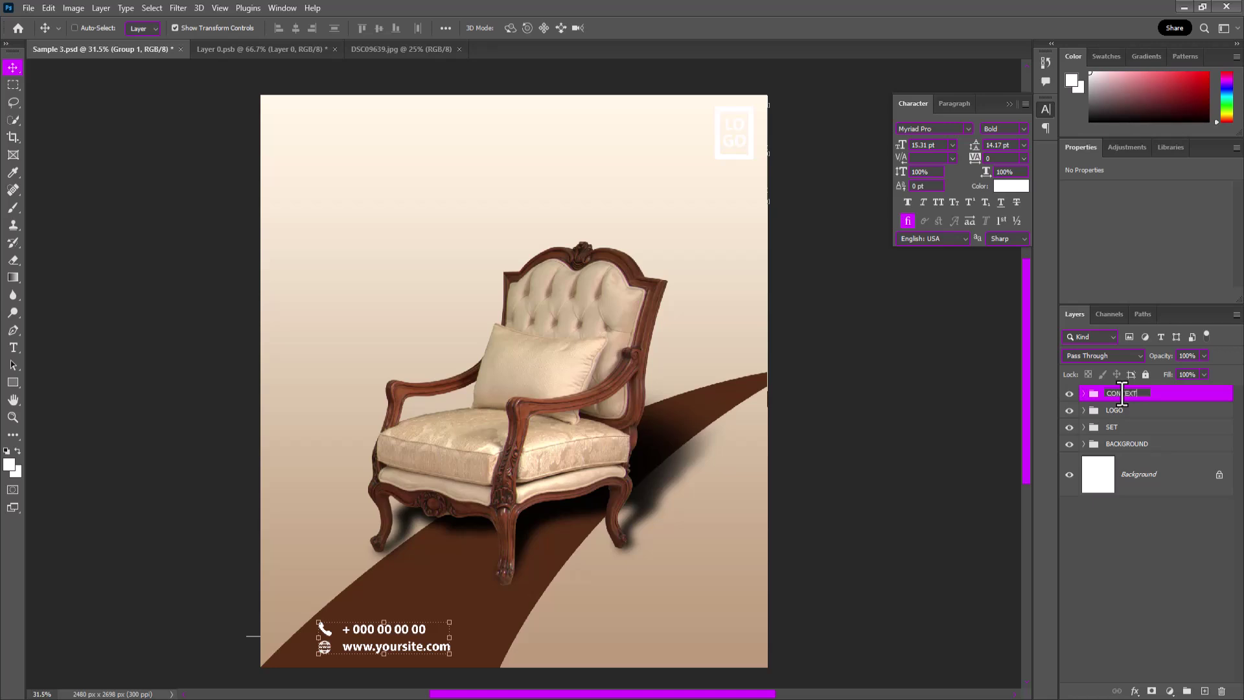
{"action": "key", "text": "Return"}
{"action": "scroll", "coordinate": [788, 417], "scroll_direction": "down", "scroll_amount": 1}
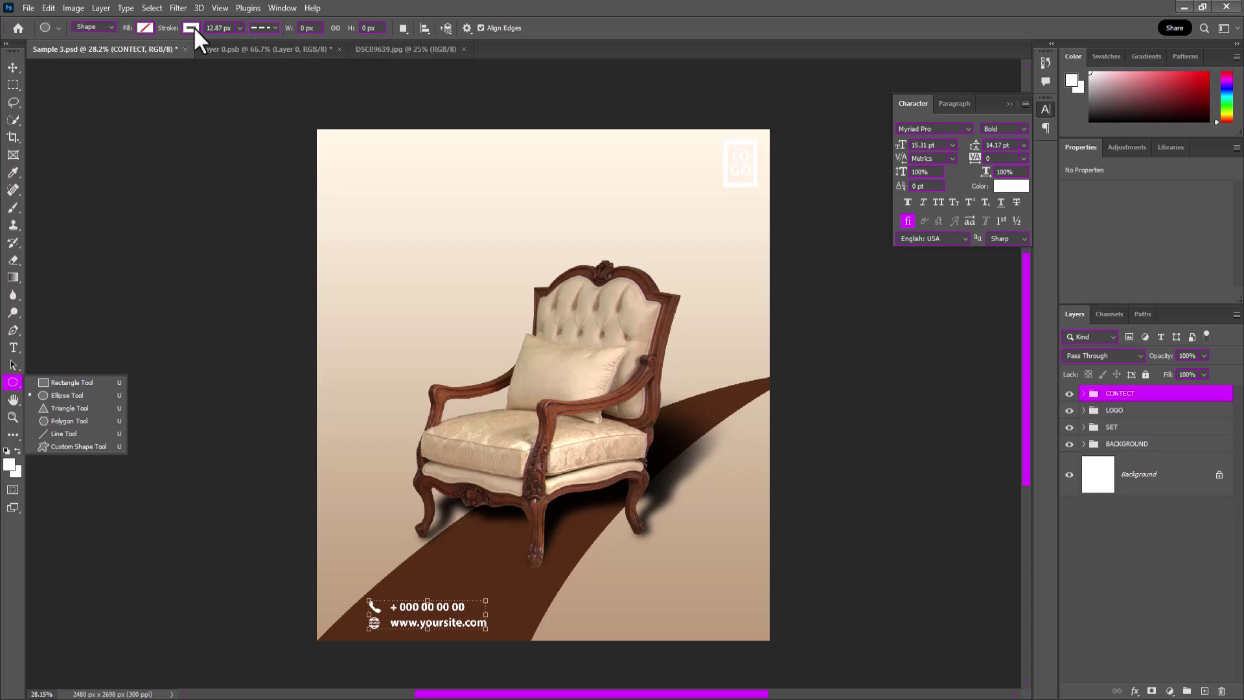
Step: Draw a 9 px outlined circle at upper-left with a smaller duplicate inside it
{"action": "left_click", "coordinate": [190, 27]}
{"action": "left_click", "coordinate": [263, 27]}
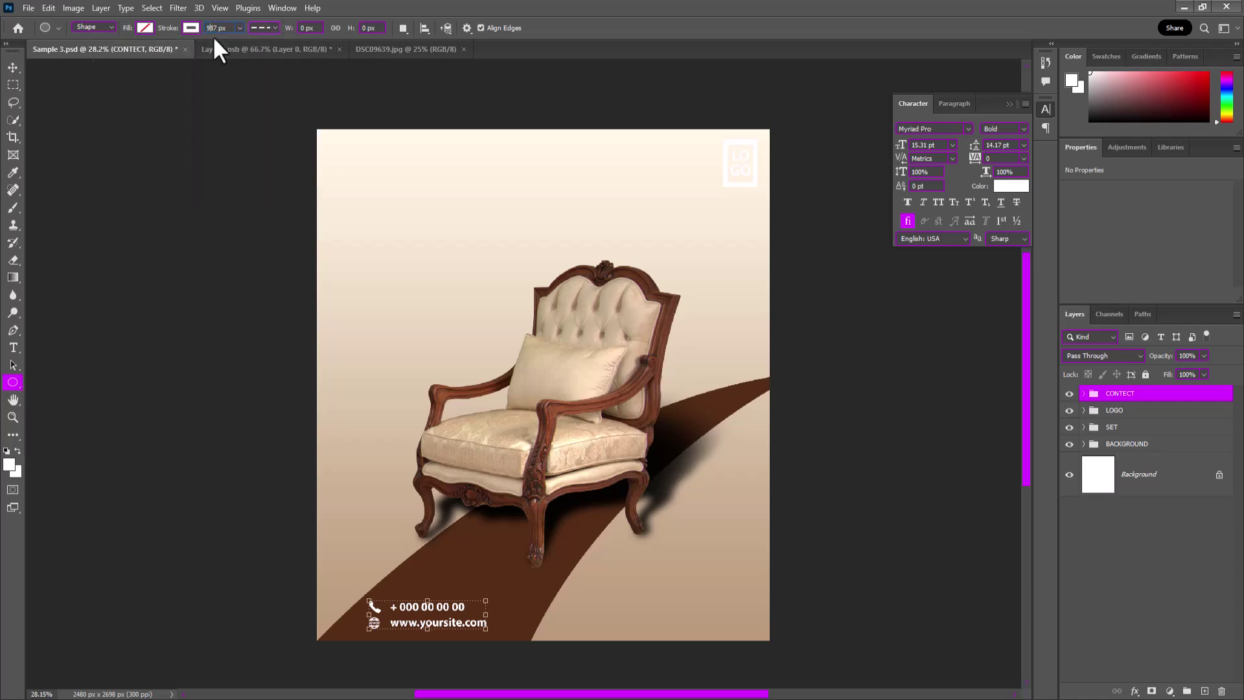
{"action": "type", "text": "9"}
{"action": "key", "text": "Tab"}
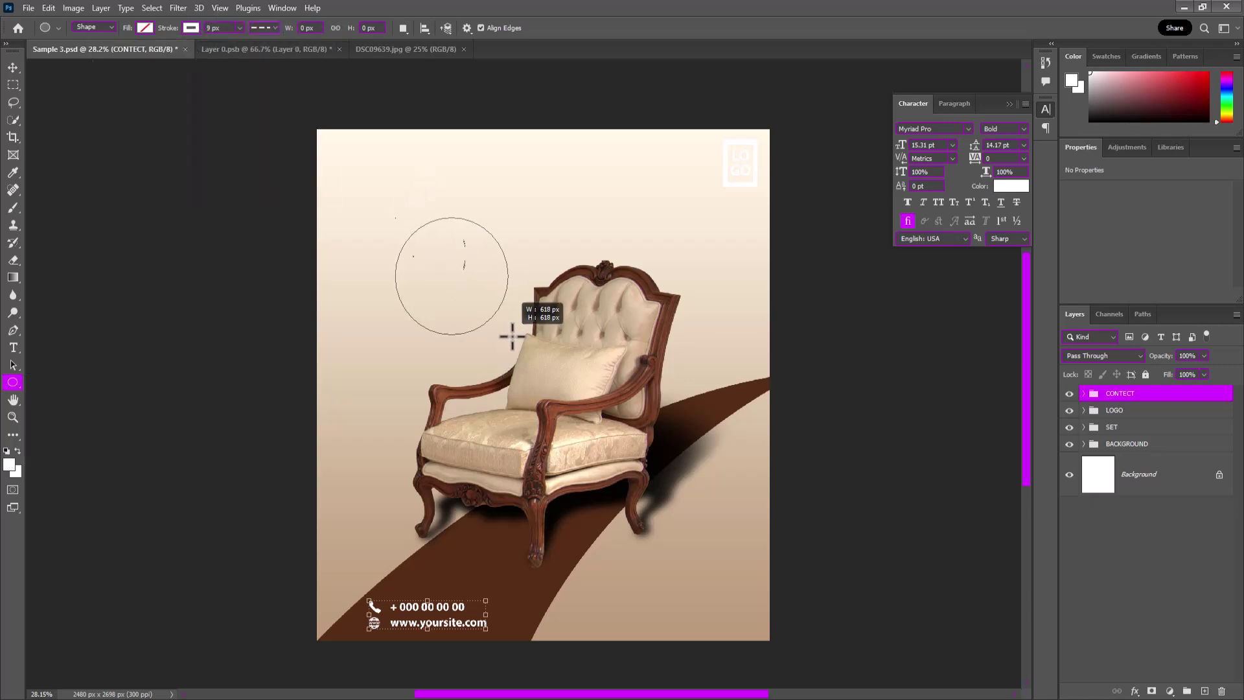
{"action": "left_click_drag", "start_coordinate": [402, 216], "coordinate": [523, 337]}
{"action": "left_click", "coordinate": [13, 67]}
{"action": "left_click_drag", "start_coordinate": [460, 298], "coordinate": [453, 268]}
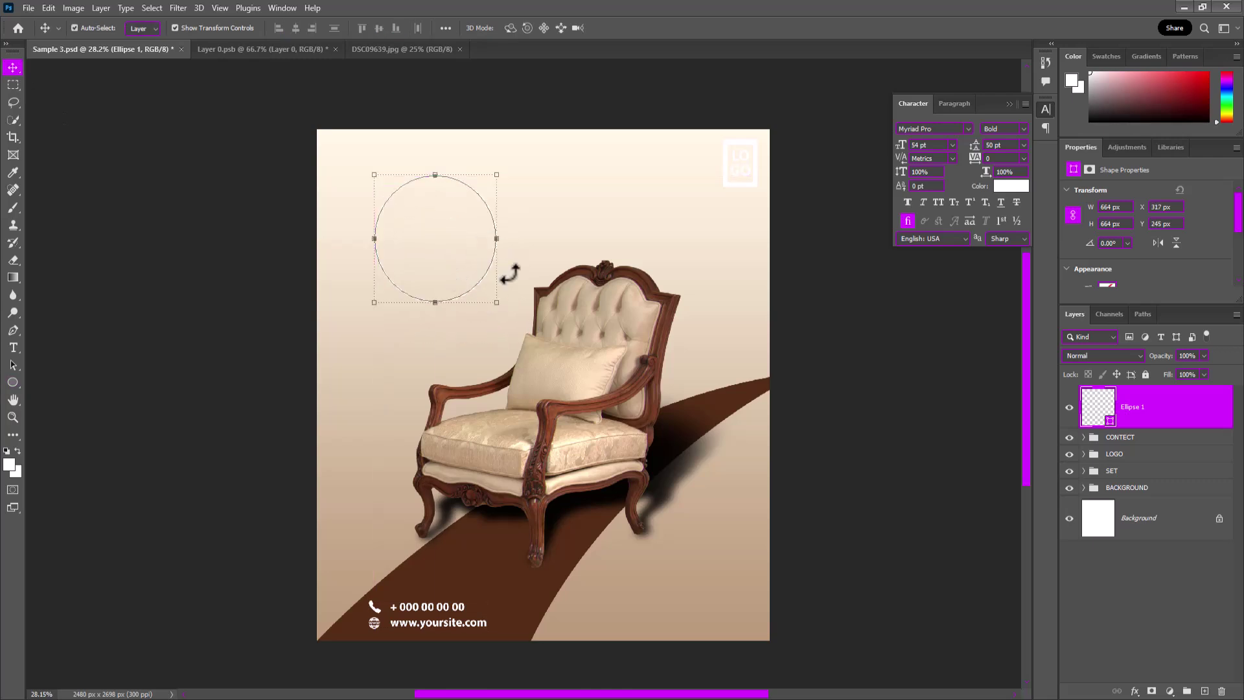
{"action": "key", "text": "ctrl+j"}
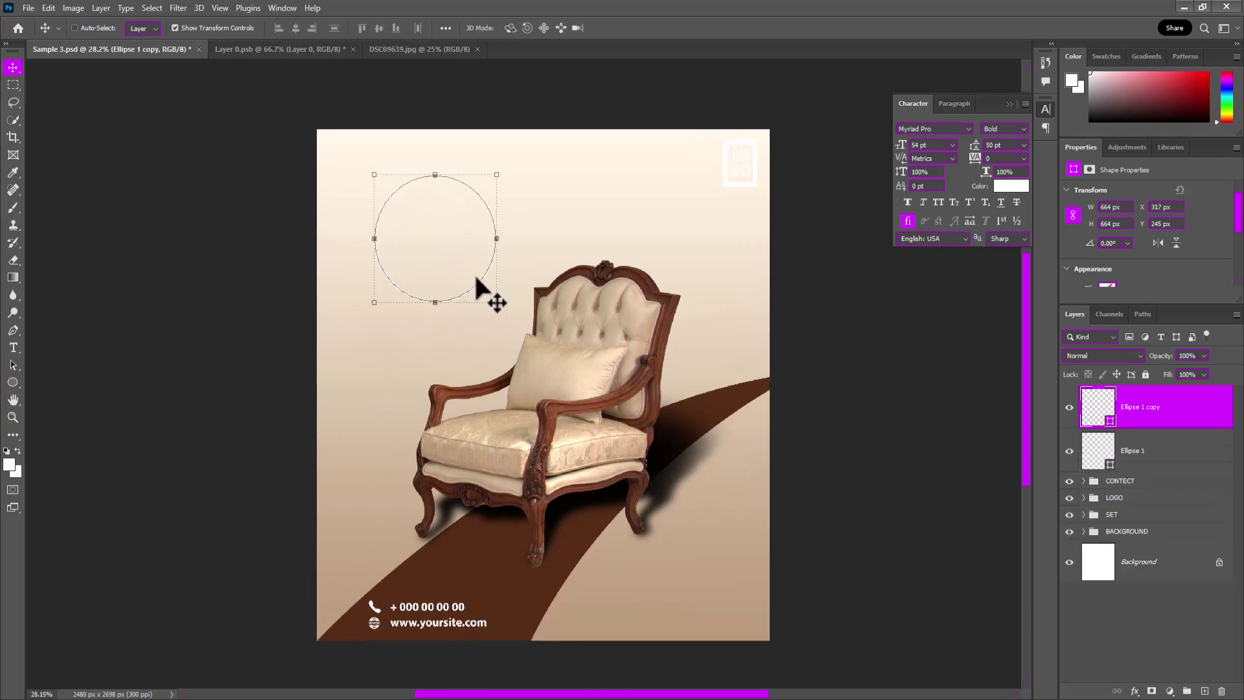
{"action": "left_click_drag", "start_coordinate": [496, 302], "coordinate": [491, 300]}
{"action": "key", "text": "Return"}
Step: Fill the inner circle with dark brown
{"action": "right_click", "coordinate": [13, 383]}
{"action": "left_click", "coordinate": [71, 378]}
{"action": "left_click", "coordinate": [190, 28]}
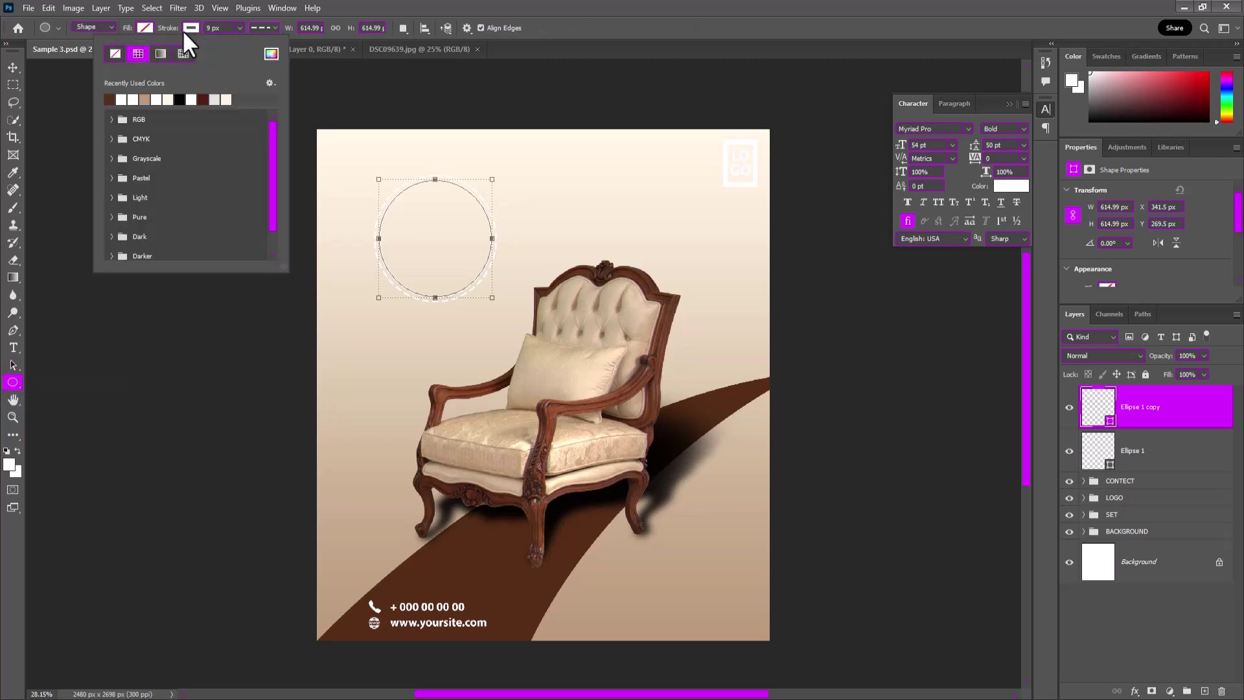
{"action": "left_click", "coordinate": [145, 28]}
{"action": "left_click", "coordinate": [63, 99]}
{"action": "left_click", "coordinate": [1160, 421]}
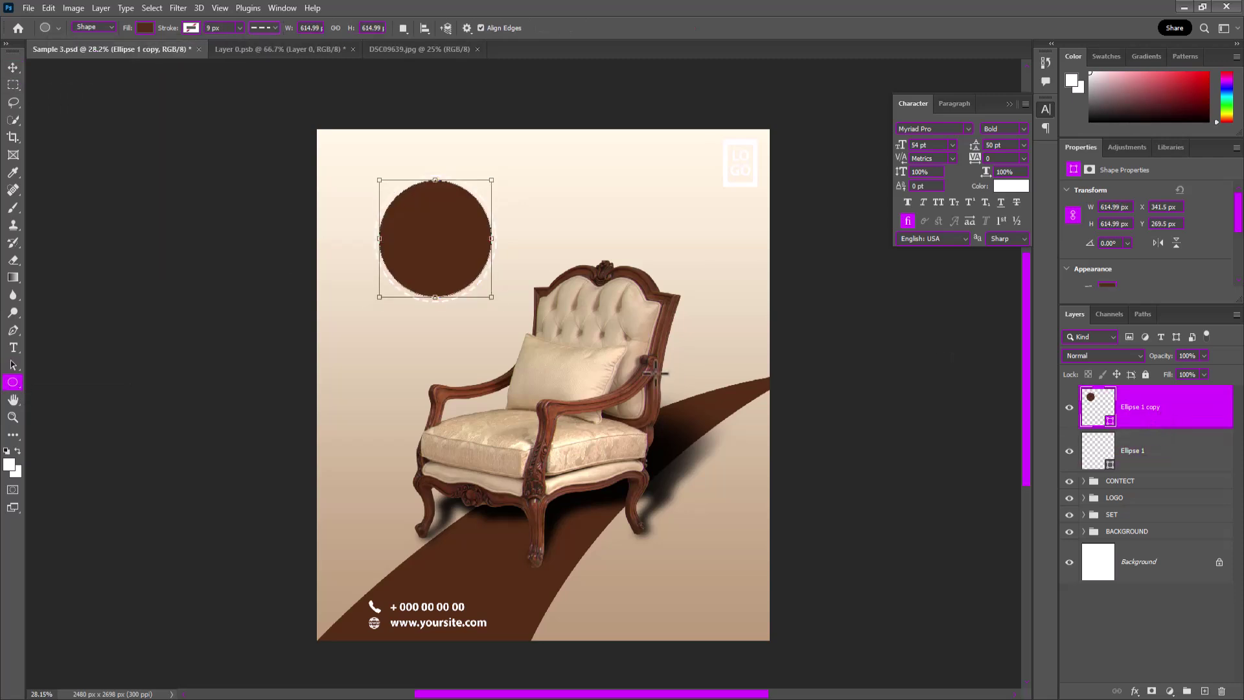
Step: Copy the carving close-up photo in, clip it into the brown circle and resize
{"action": "left_click", "coordinate": [419, 48]}
{"action": "key", "text": "v"}
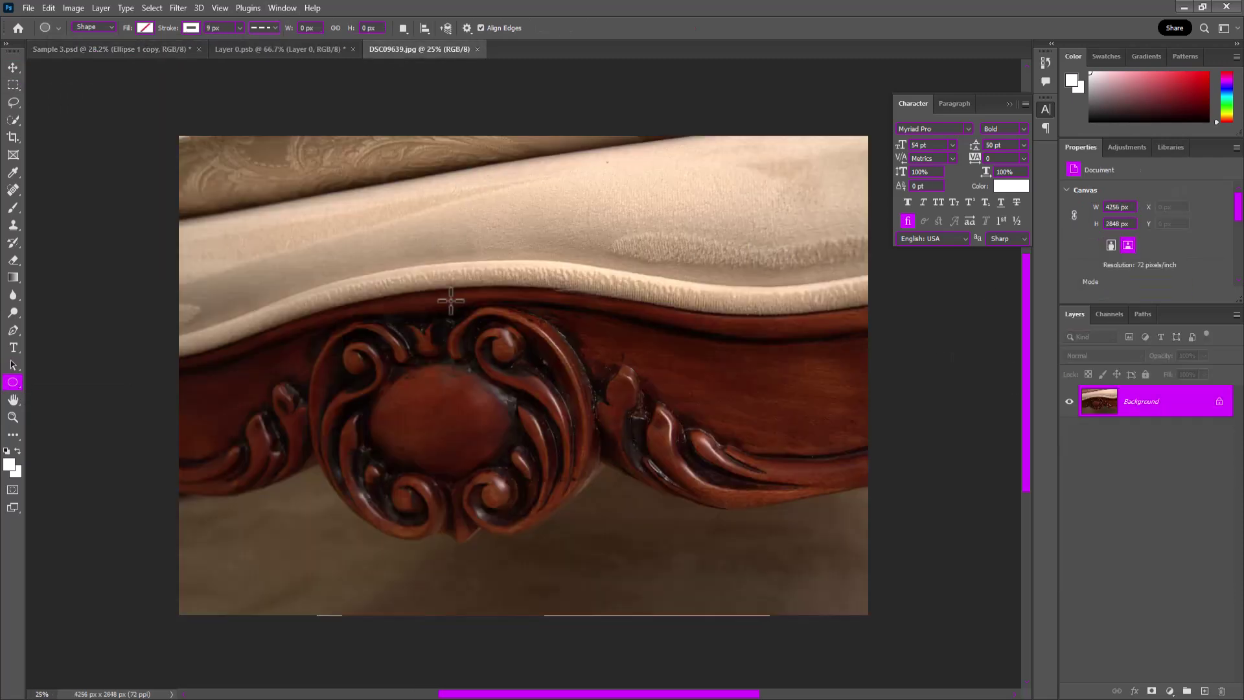
{"action": "left_click_drag", "start_coordinate": [444, 300], "coordinate": [609, 301]}
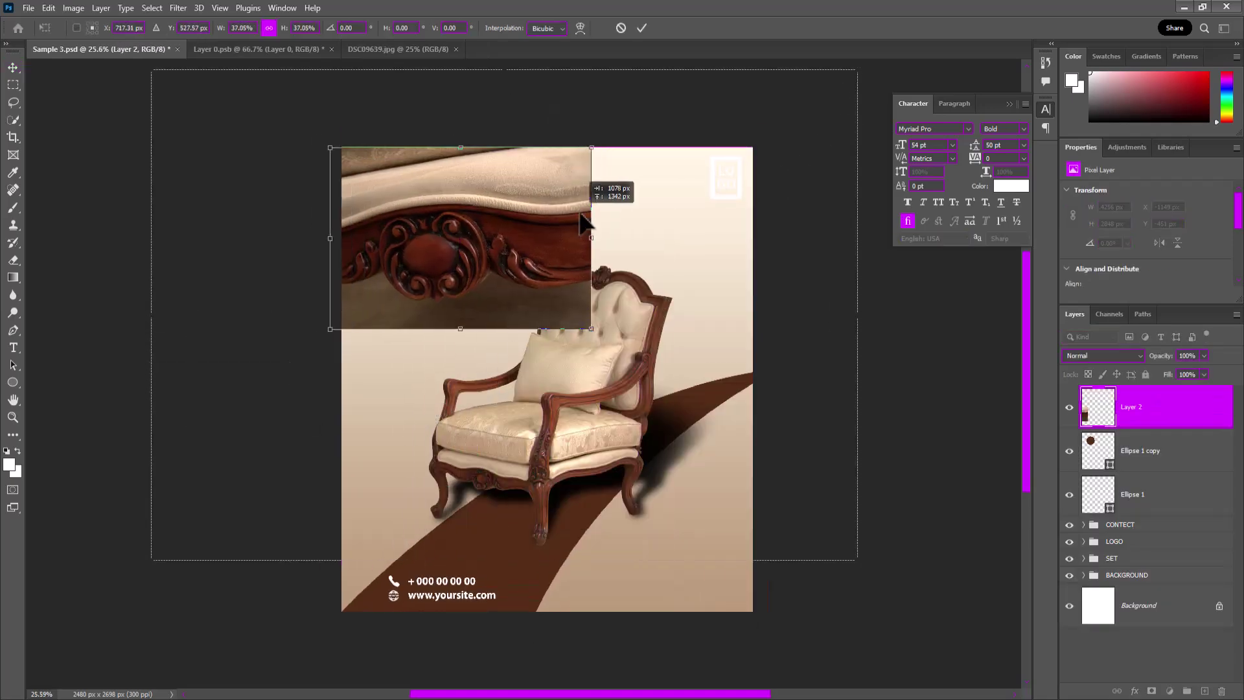
{"action": "right_click", "coordinate": [1159, 407]}
{"action": "left_click", "coordinate": [1031, 388]}
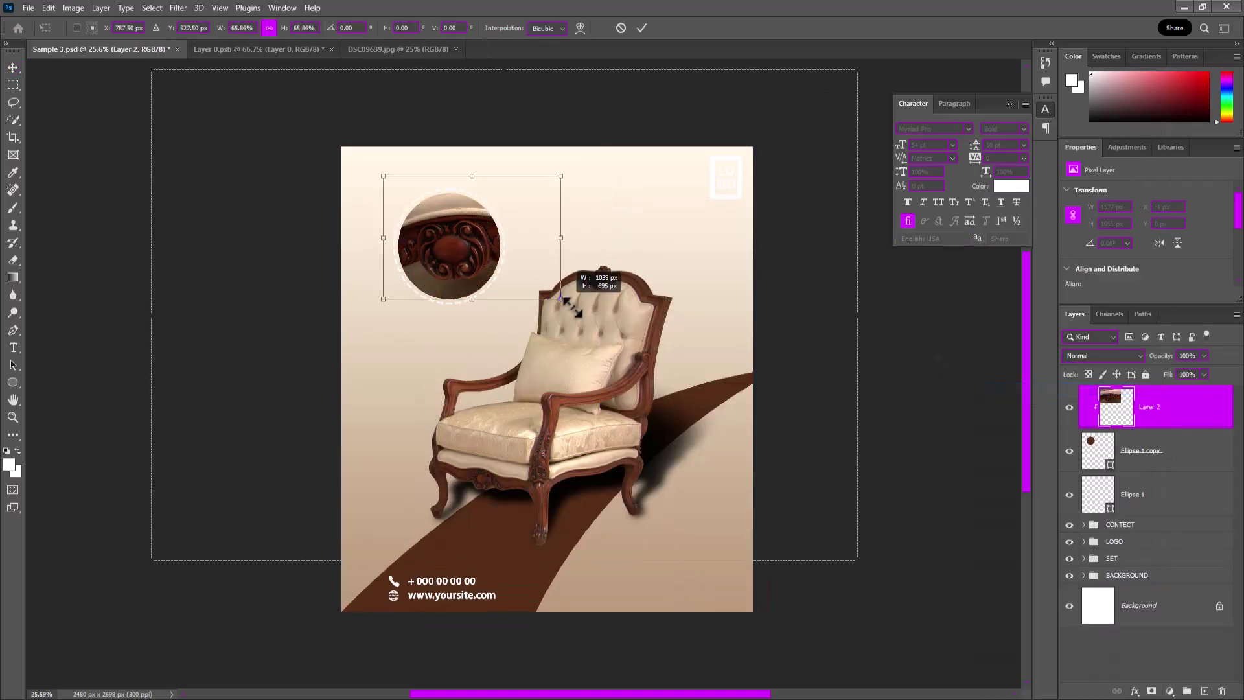
{"action": "left_click_drag", "start_coordinate": [586, 279], "coordinate": [520, 294]}
Step: Draw a curved connector line from the circle down to the chair seat
{"action": "left_click", "coordinate": [13, 330]}
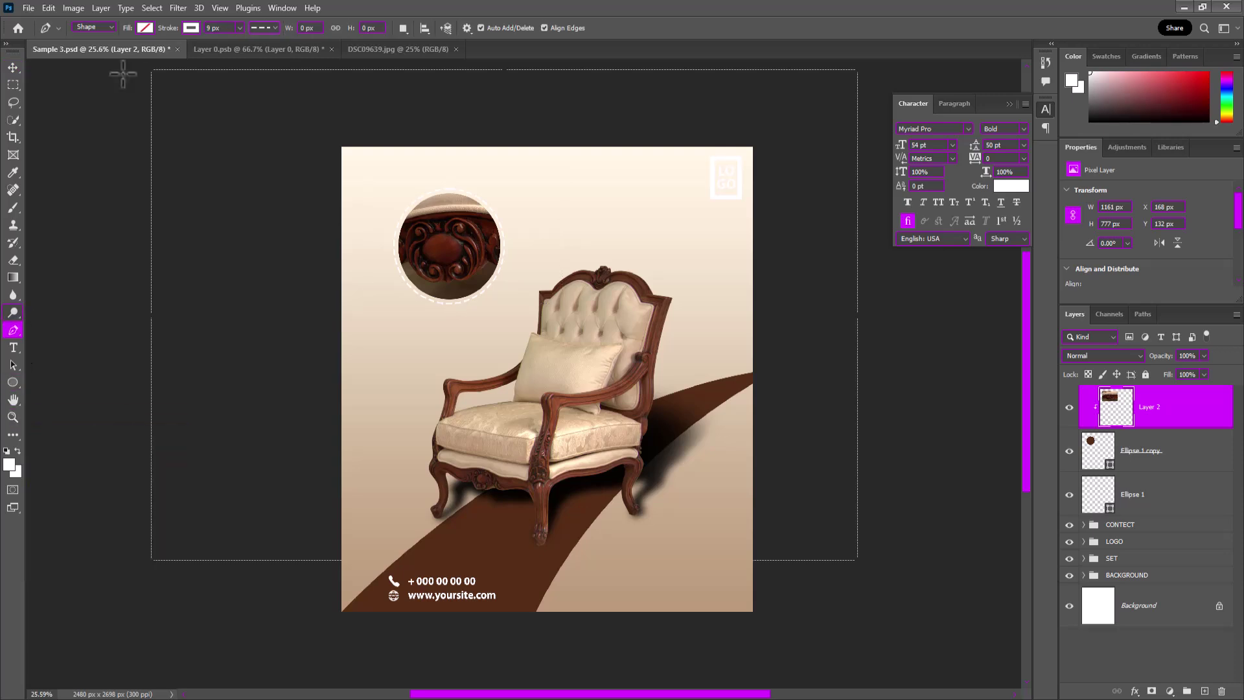
{"action": "left_click", "coordinate": [145, 28]}
{"action": "left_click", "coordinate": [433, 328]}
{"action": "left_click", "coordinate": [437, 317]}
{"action": "left_click_drag", "start_coordinate": [415, 406], "coordinate": [423, 446]}
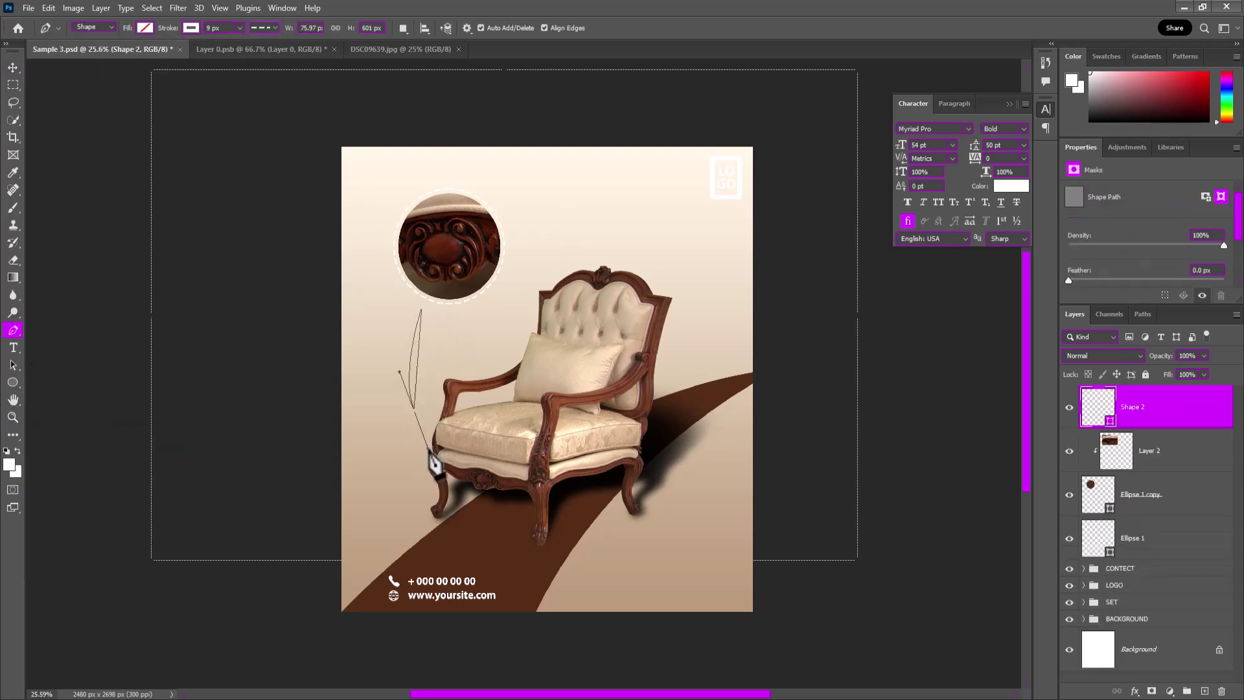
{"action": "left_click_drag", "start_coordinate": [491, 483], "coordinate": [410, 421]}
Step: Duplicate the Ellipse 1 copy circle and move the copy to the top of the stack
{"action": "left_click", "coordinate": [1160, 462]}
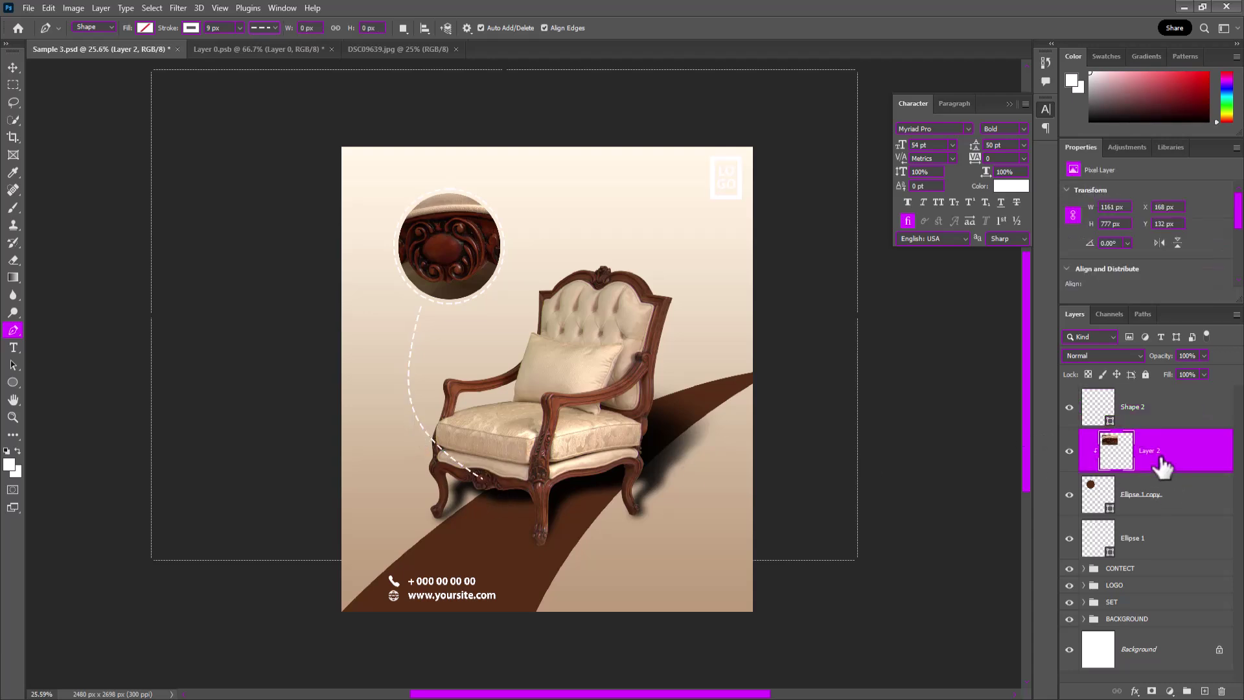
{"action": "left_click", "coordinate": [1173, 407]}
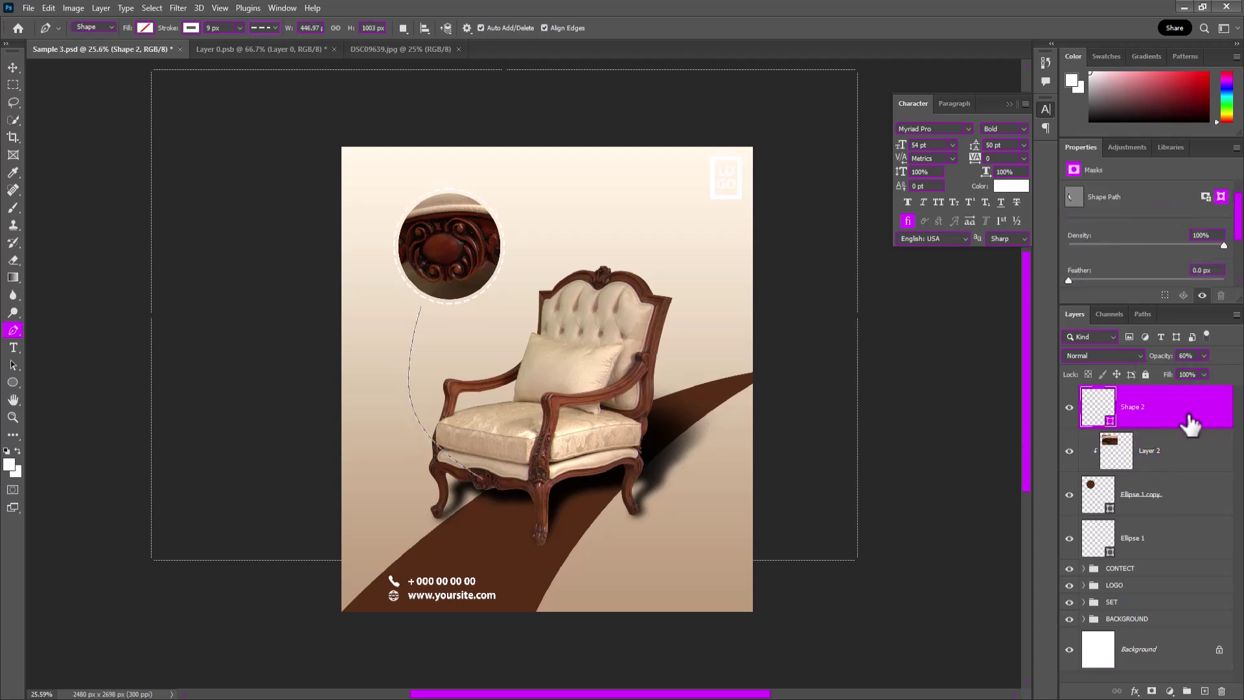
{"action": "left_click", "coordinate": [1140, 508]}
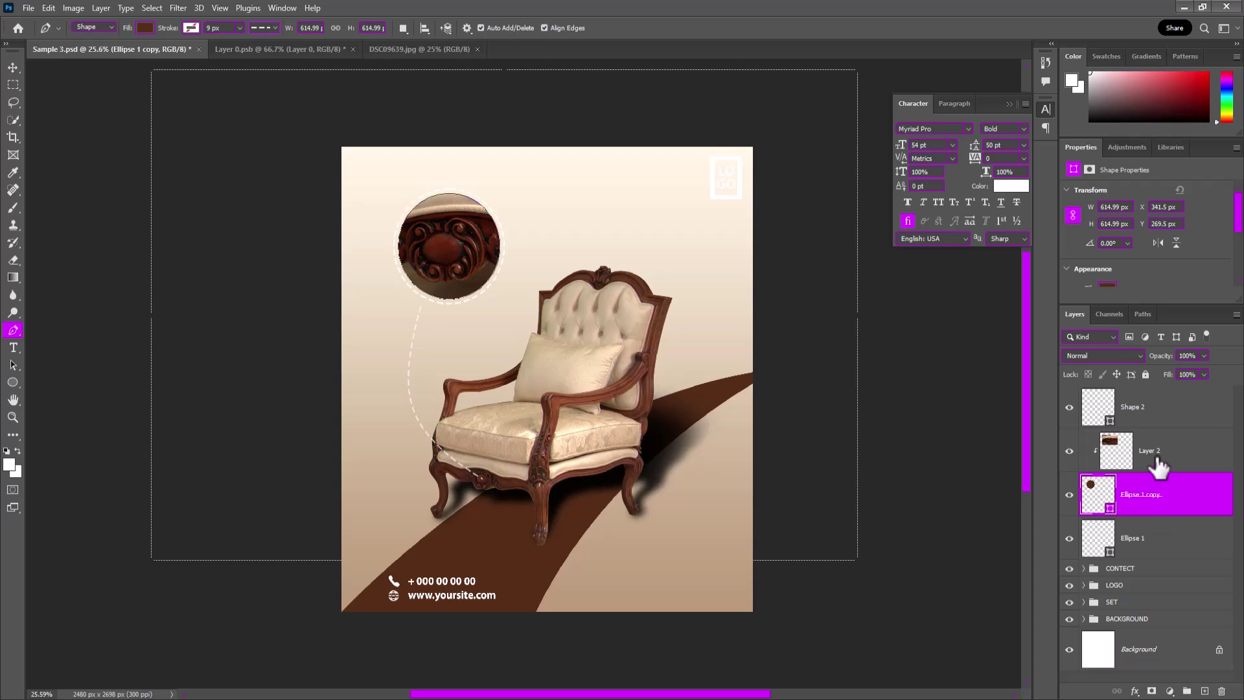
{"action": "key", "text": "ctrl+j"}
{"action": "left_click_drag", "start_coordinate": [1160, 499], "coordinate": [1144, 421]}
{"action": "left_click", "coordinate": [1159, 450]}
Step: Group the inset layers as Group 1, then shrink the spare circle onto the chair back
{"action": "left_click", "coordinate": [1160, 583], "text": "shift"}
{"action": "key", "text": "ctrl+g"}
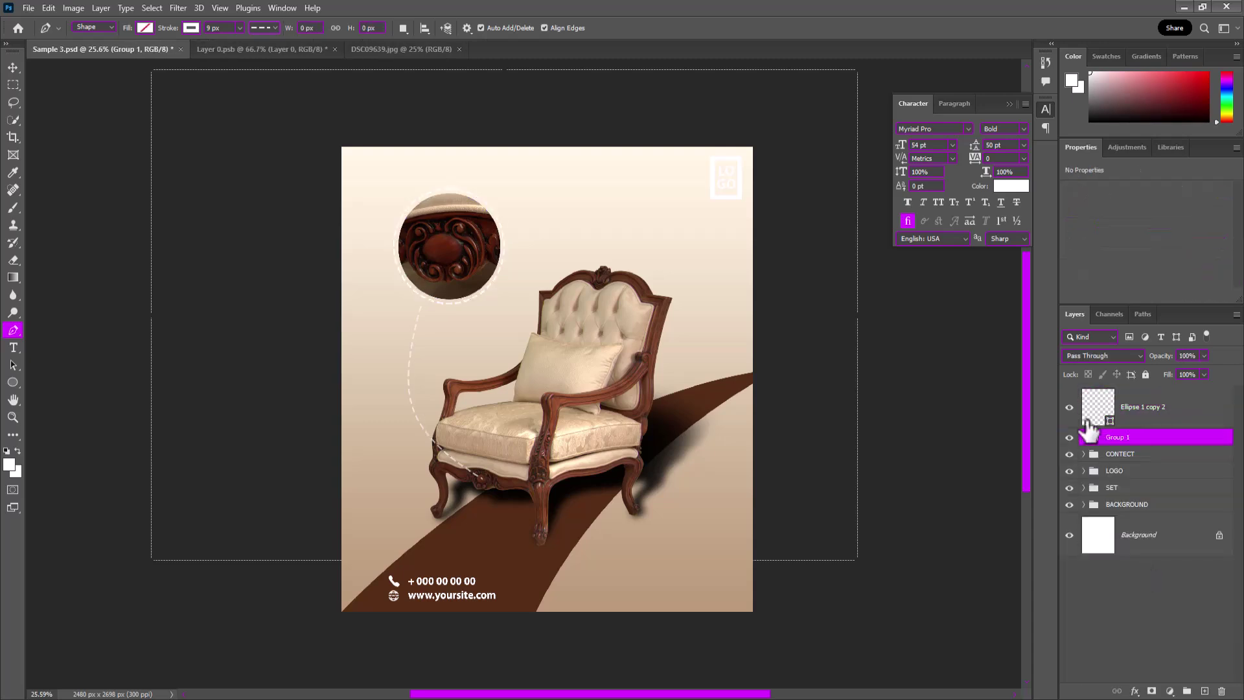
{"action": "left_click", "coordinate": [1152, 411]}
{"action": "key", "text": "ctrl+t"}
{"action": "left_click_drag", "start_coordinate": [450, 246], "coordinate": [660, 329]}
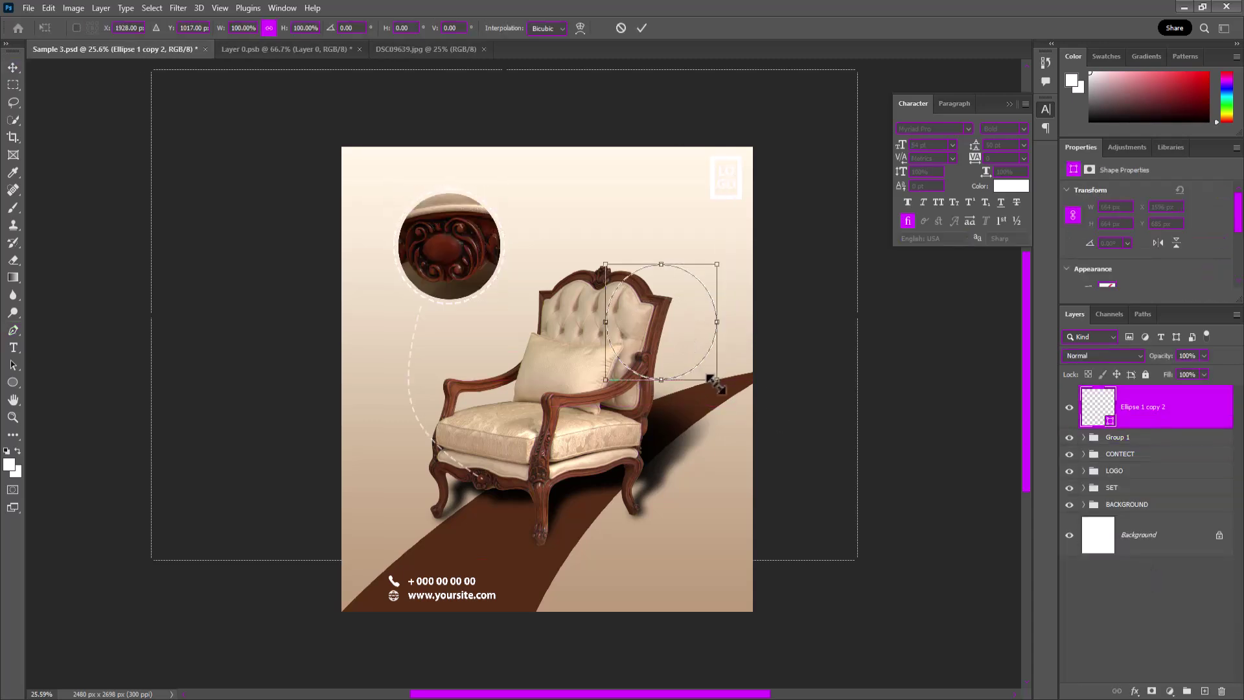
{"action": "left_click_drag", "start_coordinate": [715, 382], "coordinate": [695, 358]}
{"action": "key", "text": "Return"}
Step: Duplicate the small circle and make the copy brown-filled with no stroke
{"action": "key", "text": "ctrl+j"}
{"action": "left_click", "coordinate": [1133, 447]}
{"action": "key", "text": "ctrl+t"}
{"action": "key", "text": "Return"}
{"action": "key", "text": "u"}
{"action": "left_click", "coordinate": [145, 28]}
{"action": "left_click", "coordinate": [62, 99]}
{"action": "left_click", "coordinate": [190, 28]}
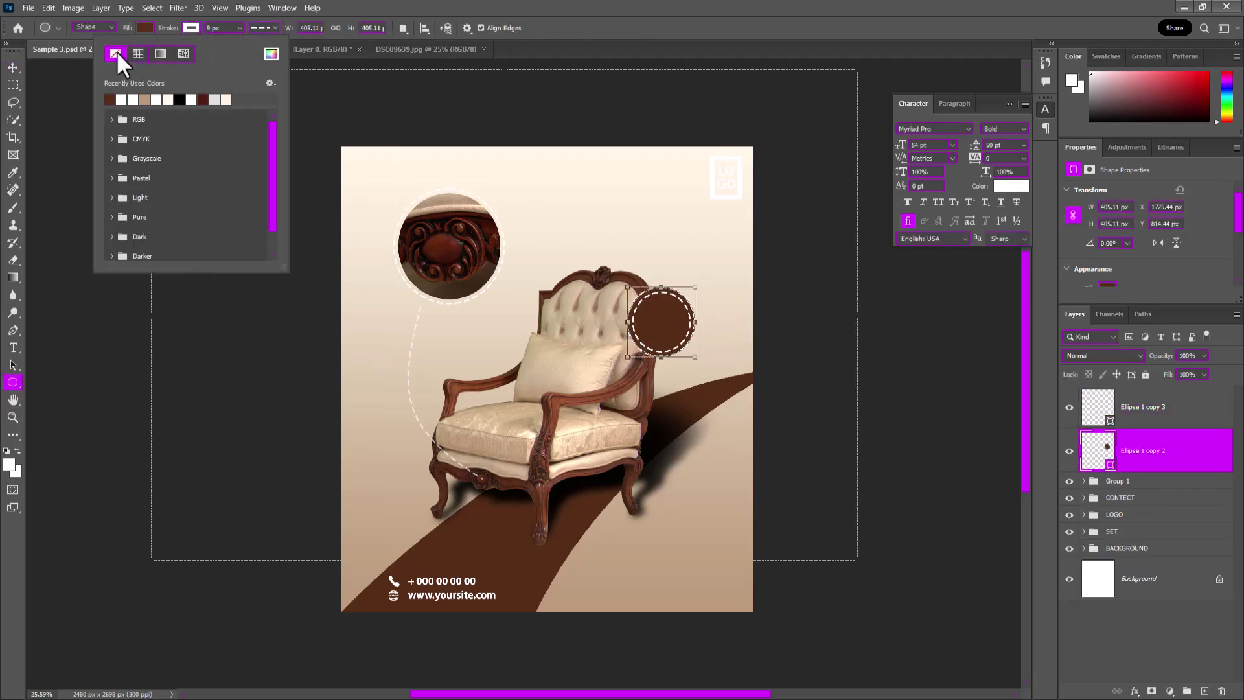
{"action": "left_click", "coordinate": [115, 53]}
Step: Type '50% OFF' and move it into the brown circle
{"action": "key", "text": "t"}
{"action": "left_click", "coordinate": [584, 229]}
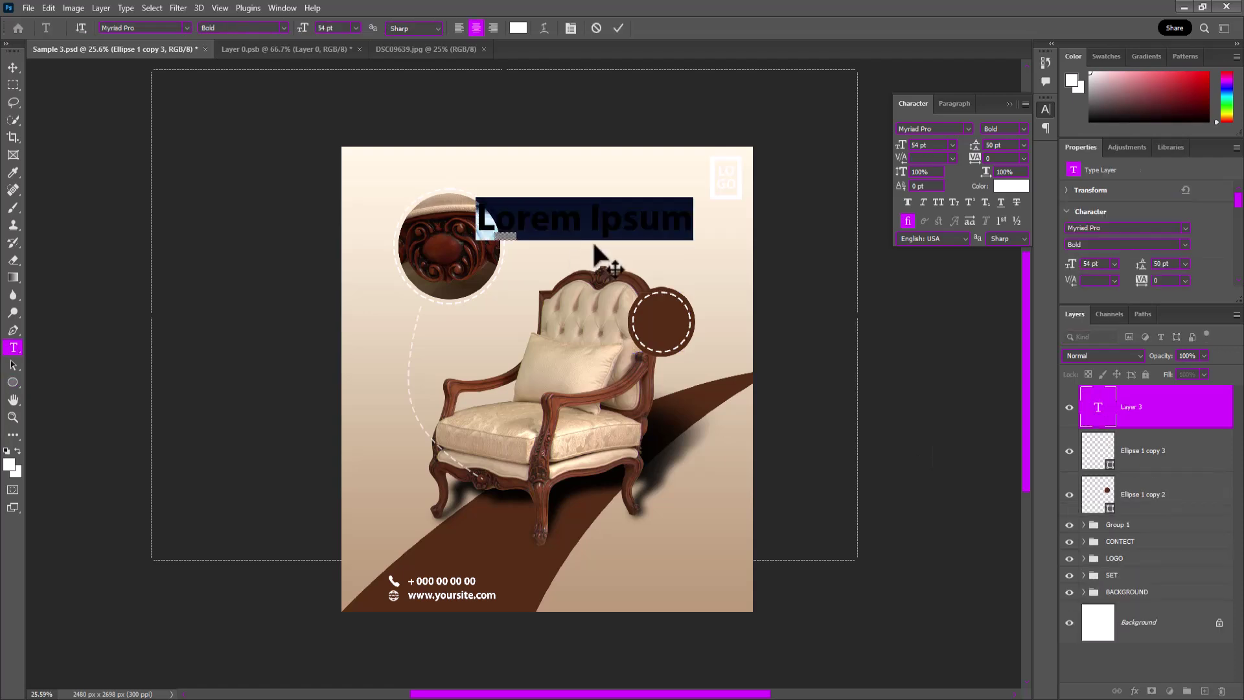
{"action": "type", "text": "50% O"}
{"action": "type", "text": "FF"}
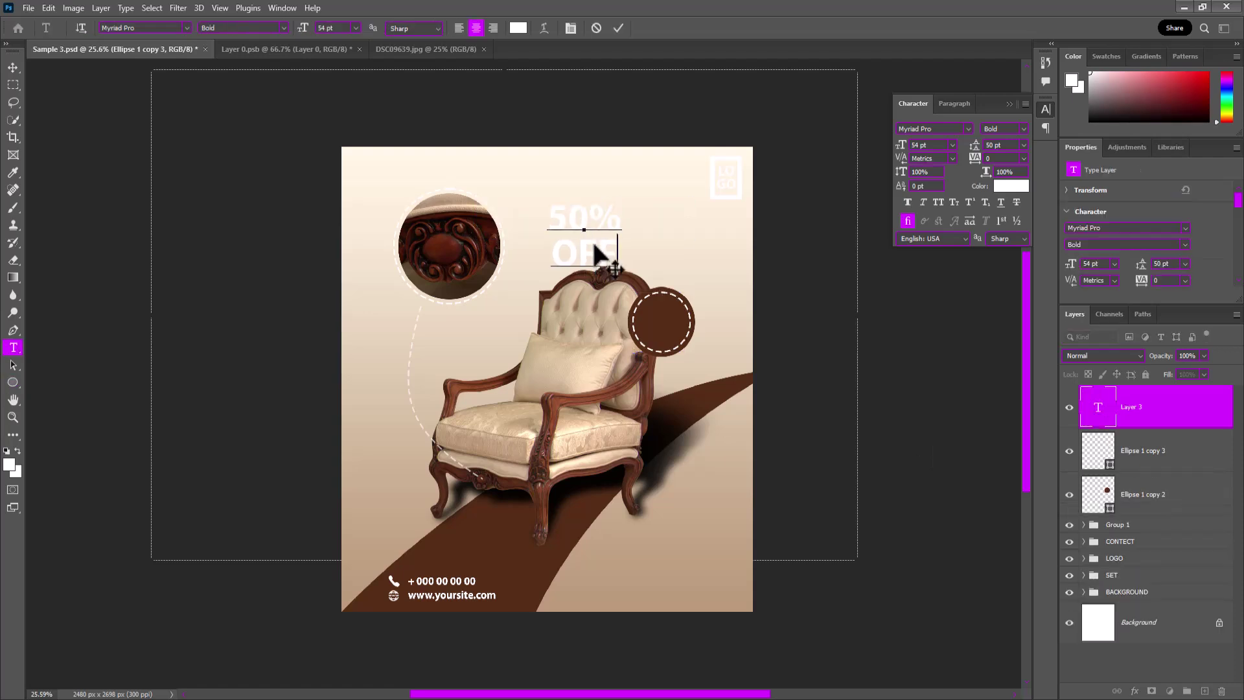
{"action": "key", "text": "ctrl+t"}
{"action": "mouse_move", "coordinate": [587, 240]}
{"action": "left_mouse_down"}
{"action": "mouse_move", "coordinate": [647, 304]}
{"action": "mouse_move", "coordinate": [638, 310]}
{"action": "left_mouse_up"}
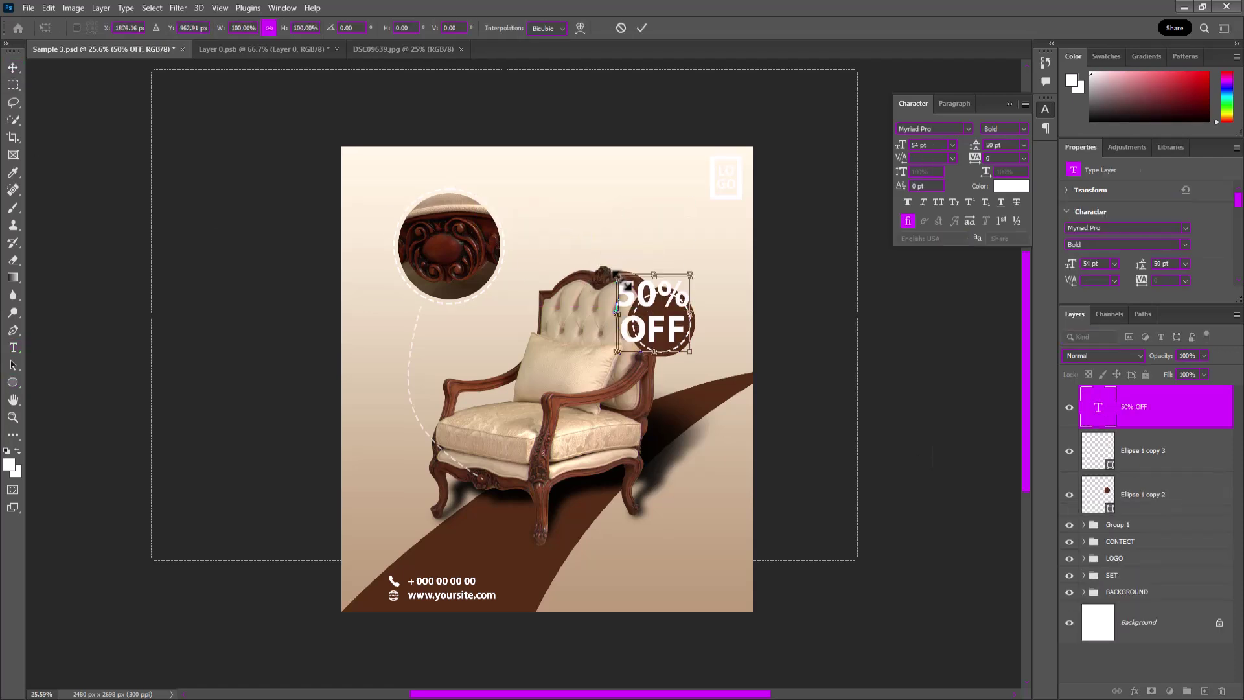
{"action": "key", "text": "Return"}
Step: Center the 50% OFF text in the circle and shrink it to fit
{"action": "key", "text": "v"}
{"action": "left_click", "coordinate": [1140, 450], "text": "ctrl"}
{"action": "left_click", "coordinate": [379, 28]}
{"action": "left_click", "coordinate": [648, 314], "text": "ctrl"}
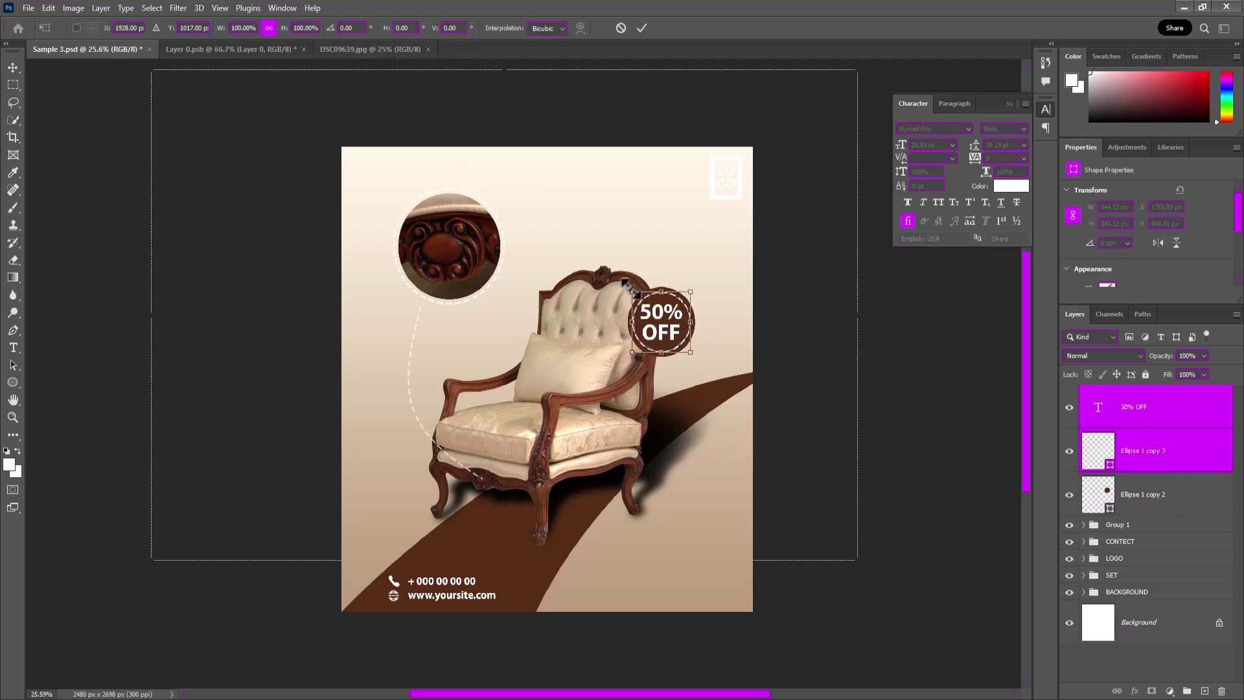
{"action": "key", "text": "ctrl+t"}
{"action": "left_click_drag", "start_coordinate": [631, 291], "coordinate": [646, 304]}
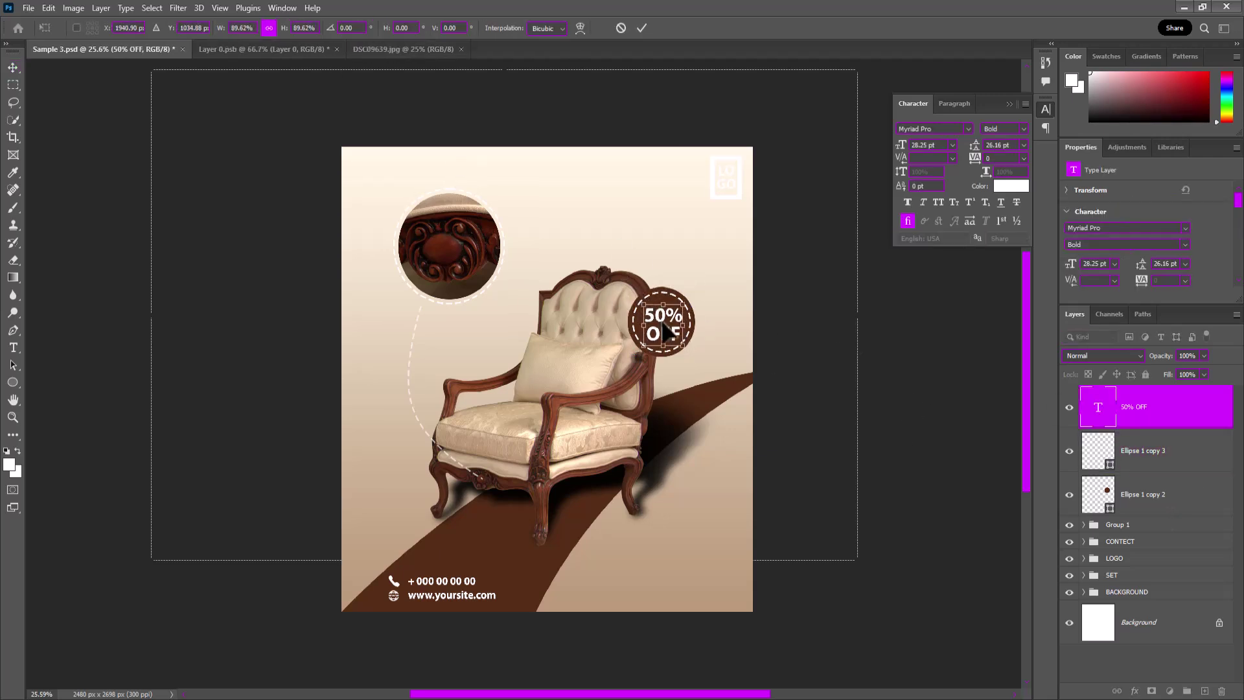
{"action": "key", "text": "Return"}
Step: Adjust the dashed ring and group the badge layers into Group 2
{"action": "left_click", "coordinate": [1140, 450]}
{"action": "key", "text": "ctrl+t"}
{"action": "key", "text": "Return"}
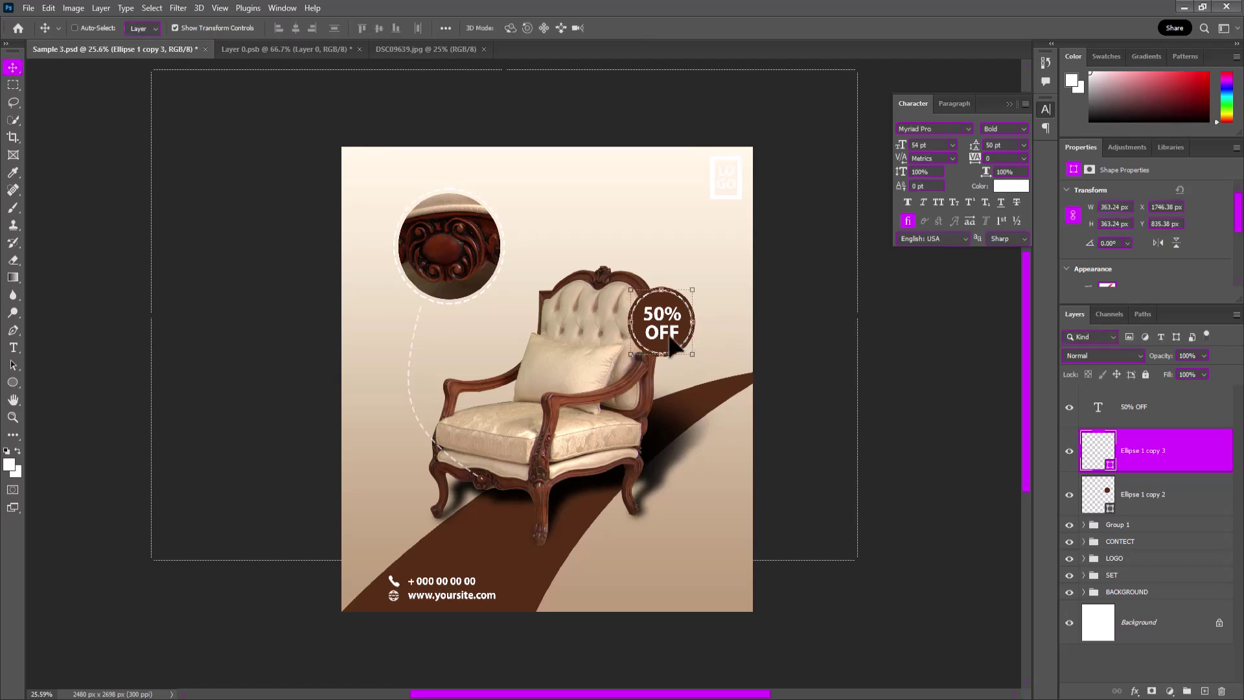
{"action": "left_click", "coordinate": [1140, 494], "text": "shift"}
{"action": "left_click", "coordinate": [1134, 407], "text": "shift"}
{"action": "key", "text": "ctrl+g"}
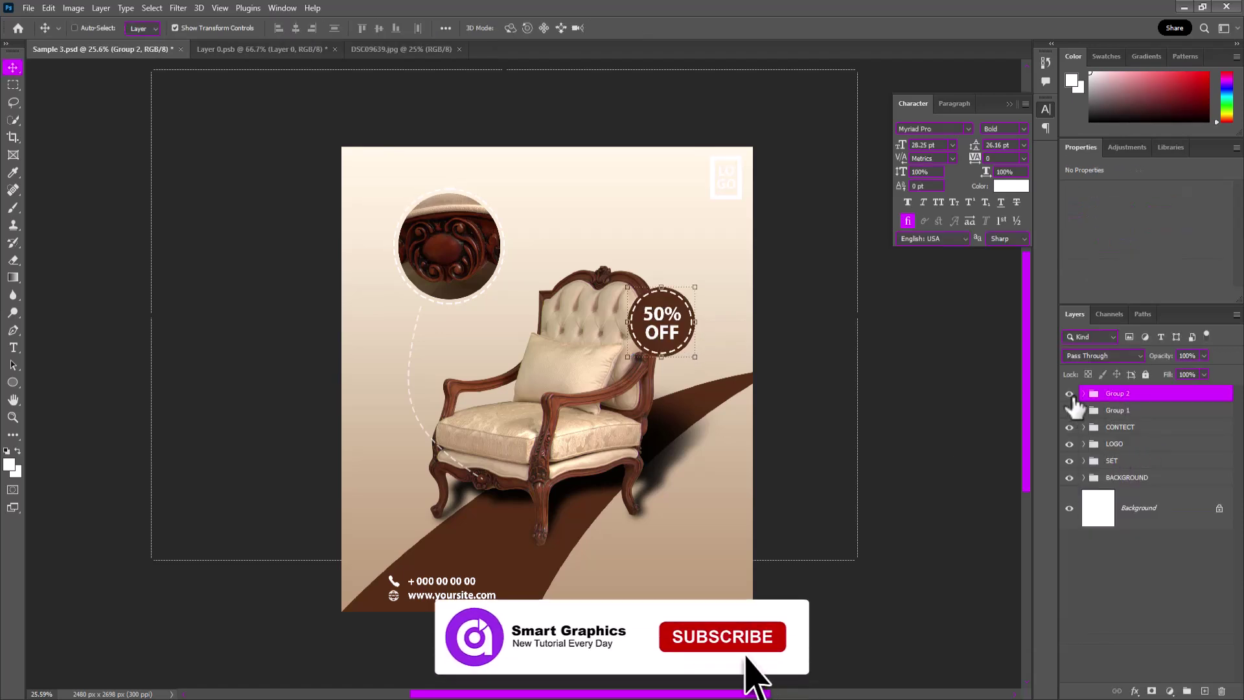
Step: Stamp all visible layers into a new merged layer at the top of the stack
{"action": "left_click", "coordinate": [1114, 444]}
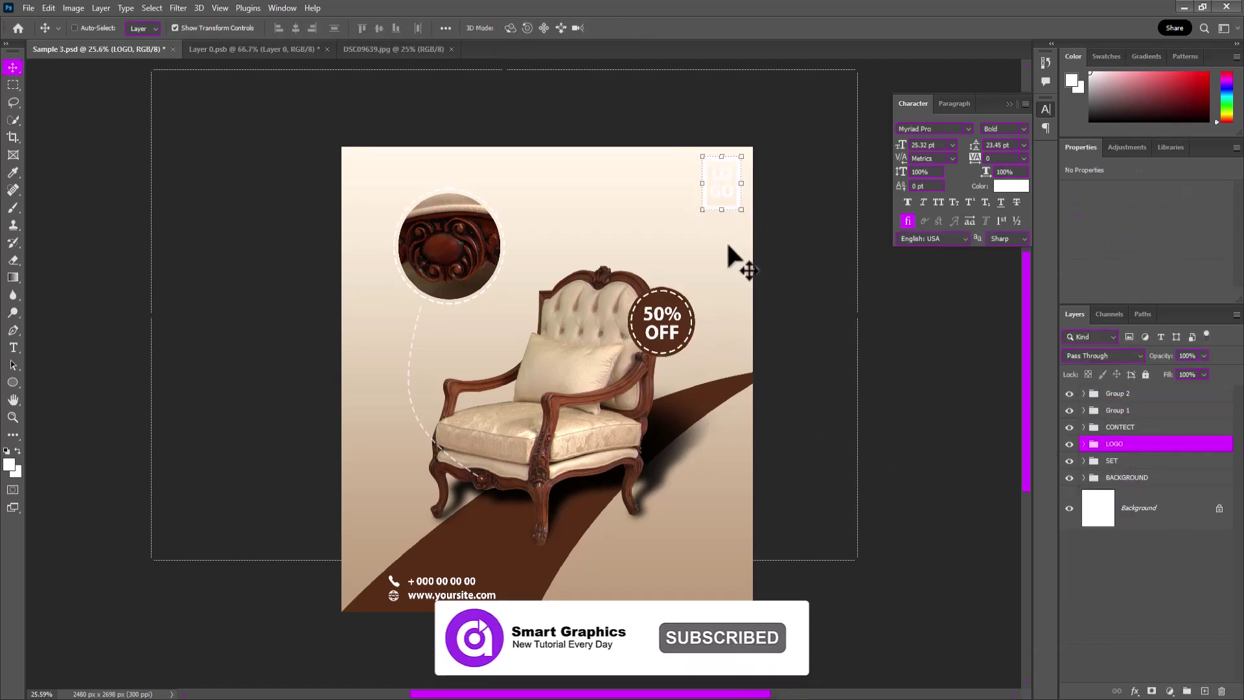
{"action": "left_click", "coordinate": [1147, 395]}
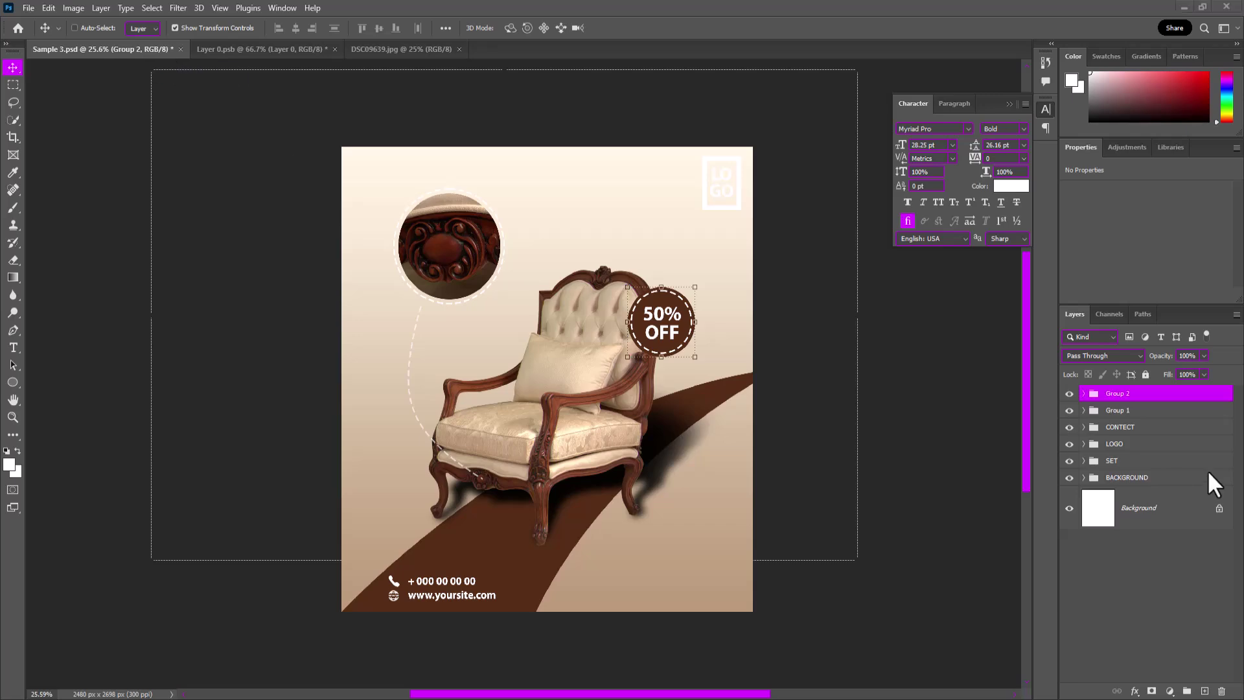
{"action": "key", "text": "ctrl+shift+alt+e"}
{"action": "right_click", "coordinate": [1140, 406]}
{"action": "key", "text": "Escape"}
Step: Apply a Camera Raw Filter with Vibrance +29, Saturation -24 and Clarity -17
{"action": "scroll", "coordinate": [699, 392], "scroll_direction": "up", "scroll_amount": 3}
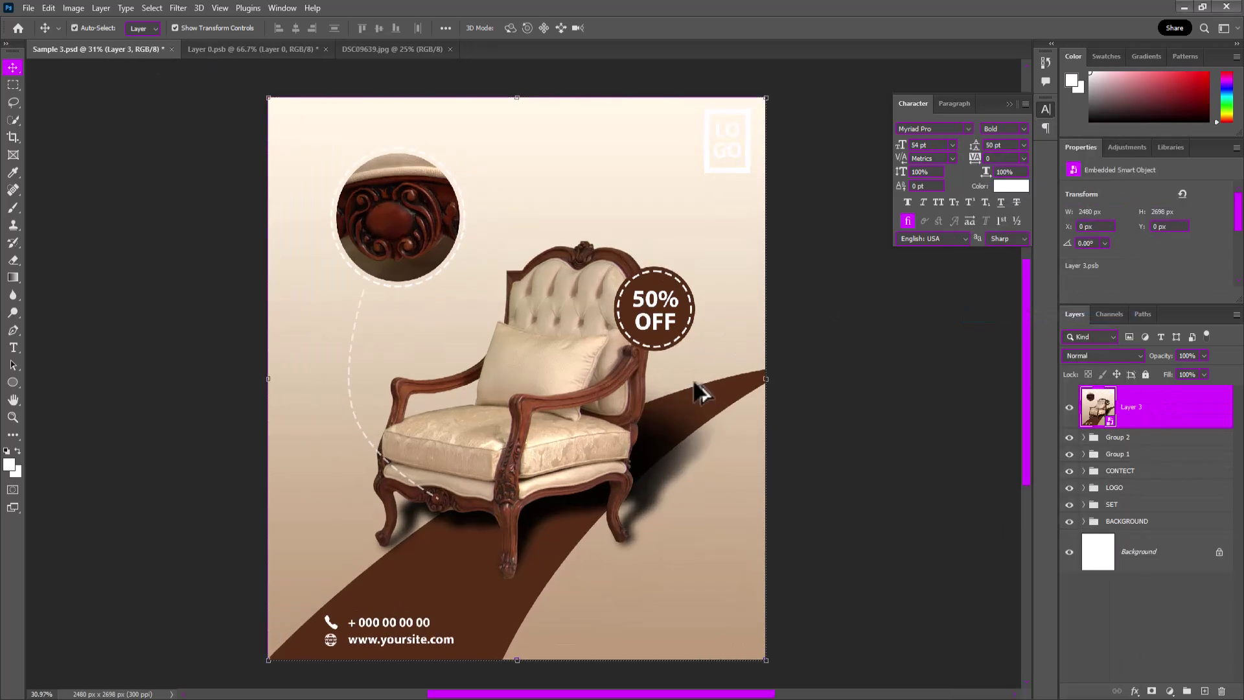
{"action": "left_click", "coordinate": [178, 8]}
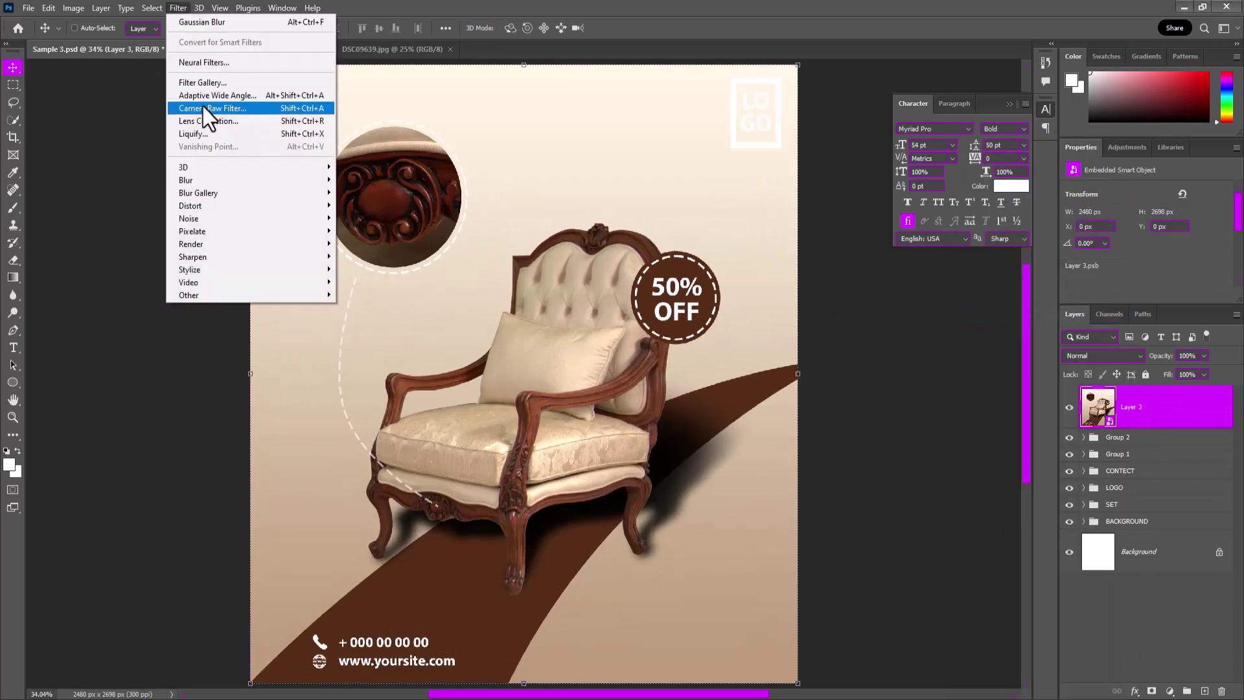
{"action": "left_click", "coordinate": [203, 107]}
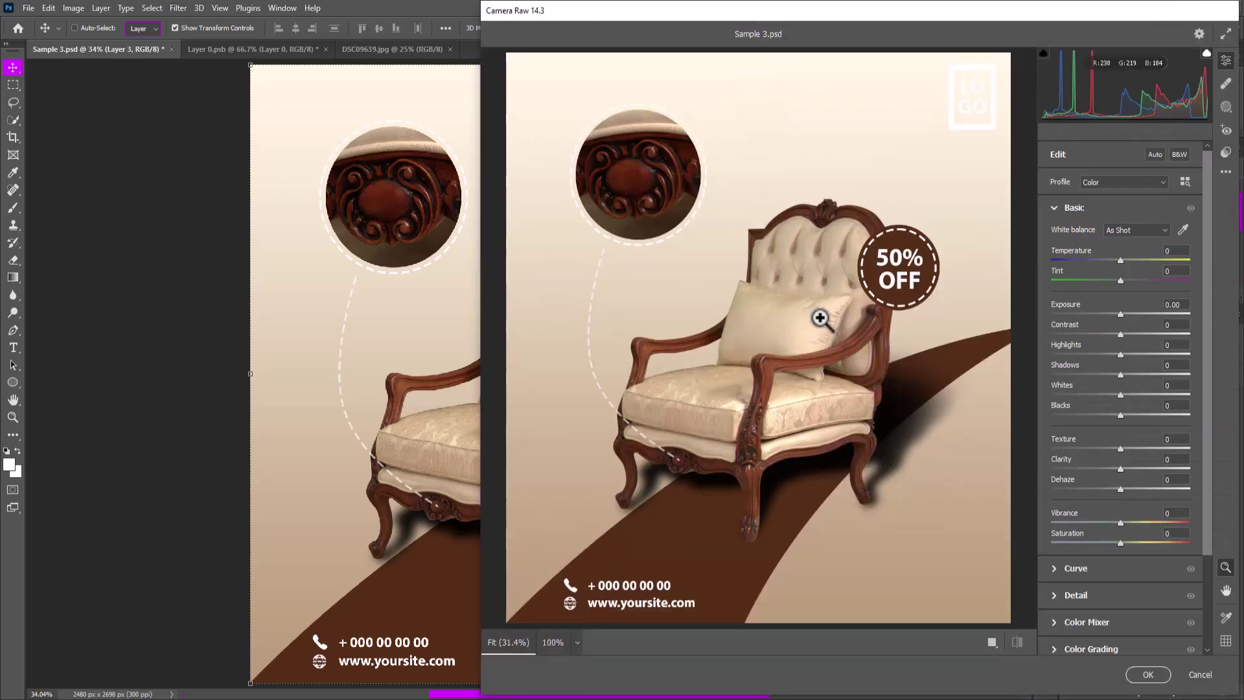
{"action": "scroll", "coordinate": [1122, 362], "scroll_direction": "down", "scroll_amount": 3}
{"action": "mouse_move", "coordinate": [1120, 406]}
{"action": "left_mouse_down"}
{"action": "mouse_move", "coordinate": [1141, 405]}
{"action": "mouse_move", "coordinate": [1103, 427]}
{"action": "left_mouse_up"}
{"action": "scroll", "coordinate": [1117, 398], "scroll_direction": "up", "scroll_amount": 3}
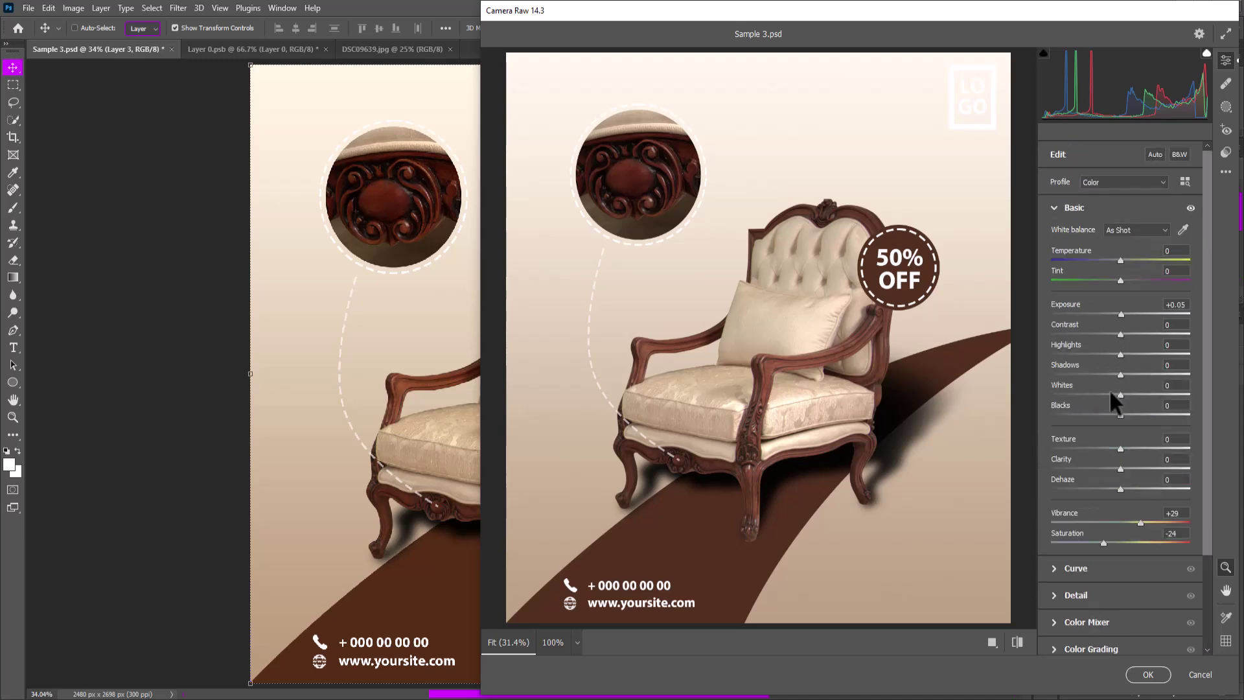
{"action": "left_click_drag", "start_coordinate": [1120, 468], "coordinate": [1107, 468]}
{"action": "scroll", "coordinate": [1101, 454], "scroll_direction": "down", "scroll_amount": 5}
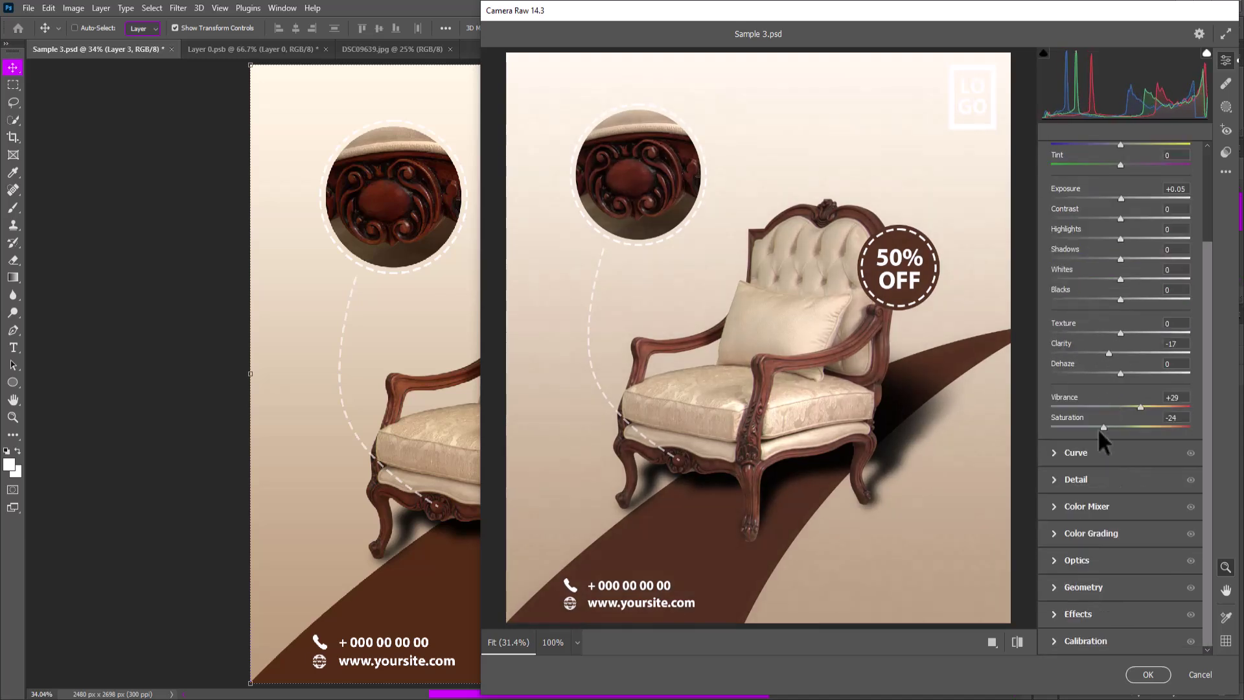
{"action": "left_click", "coordinate": [1085, 489]}
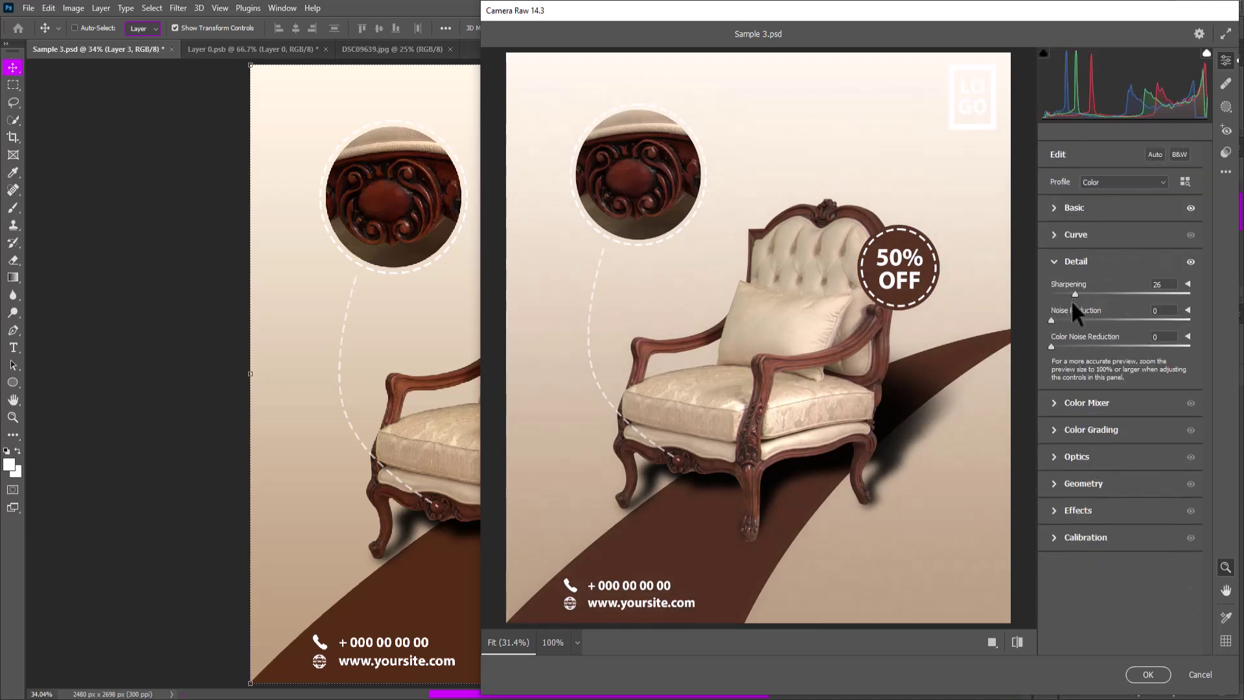
{"action": "left_click", "coordinate": [1147, 675]}
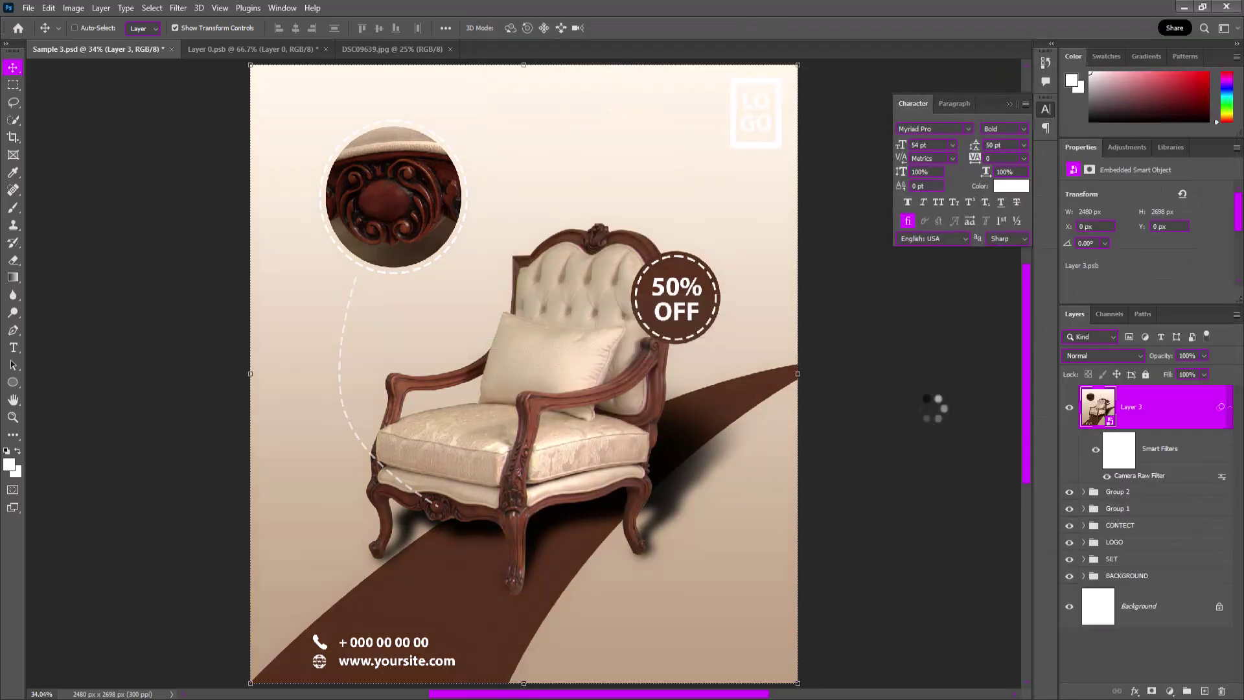
Step: Hide all layers except the merged poster and add a Solid Color fill backdrop layer
{"action": "left_click", "coordinate": [1068, 406], "text": "alt"}
{"action": "left_click", "coordinate": [1162, 496]}
{"action": "left_click", "coordinate": [1169, 690]}
{"action": "left_click", "coordinate": [1159, 454]}
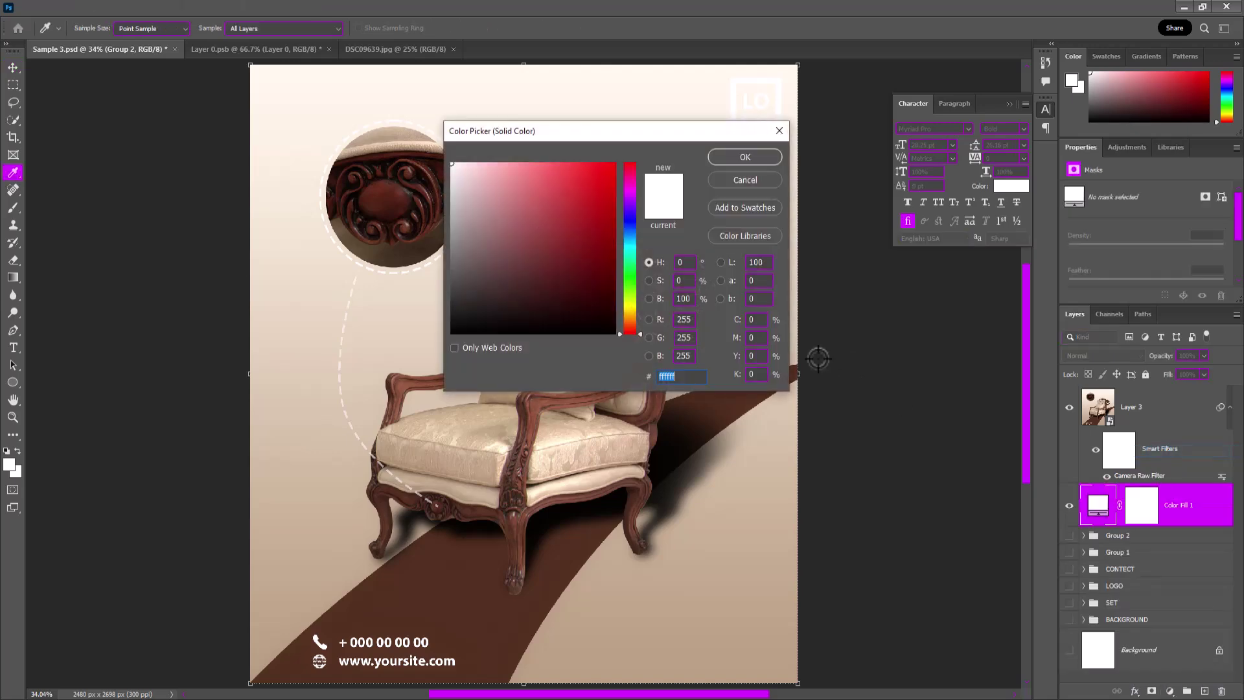
{"action": "left_click", "coordinate": [745, 157]}
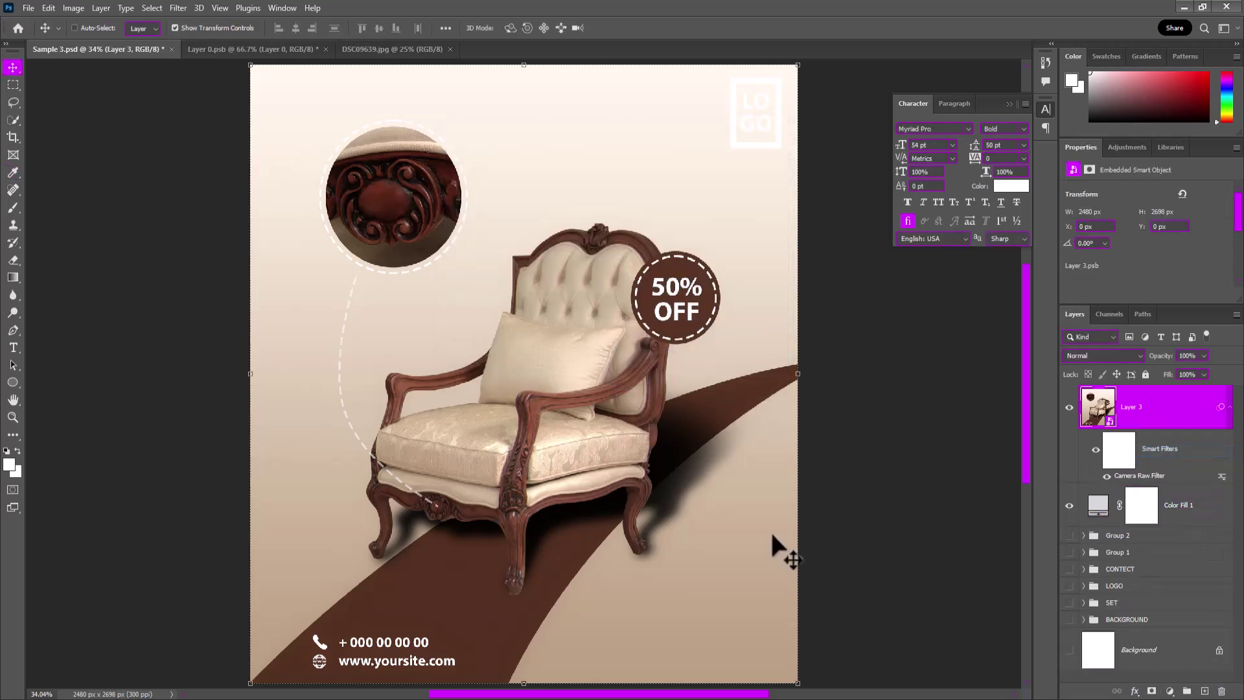
Step: Scale Layer 3 down to 86.49% around its centre
{"action": "key", "text": "ctrl+t"}
{"action": "key", "text": "Return"}
{"action": "left_click_drag", "start_coordinate": [798, 683], "coordinate": [760, 640]}
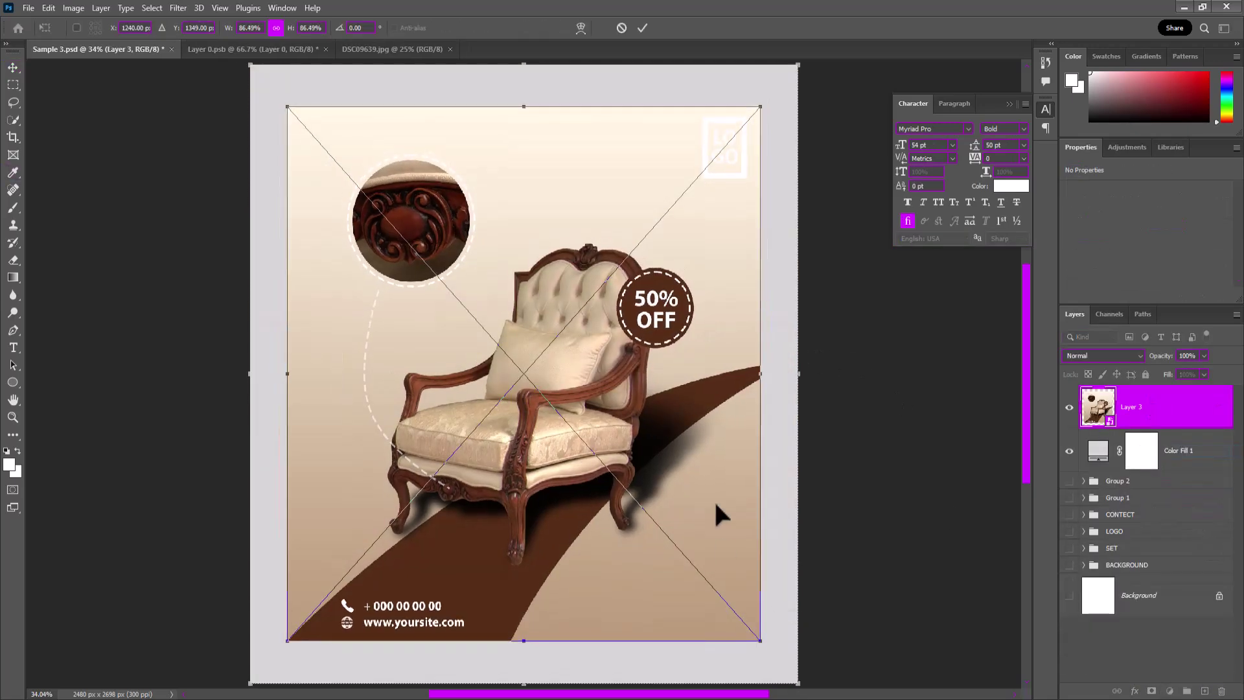
{"action": "key", "text": "Return"}
Step: Give Layer 3 a soft, light Drop Shadow through Layer Style
{"action": "right_click", "coordinate": [1140, 407]}
{"action": "left_click", "coordinate": [1035, 110]}
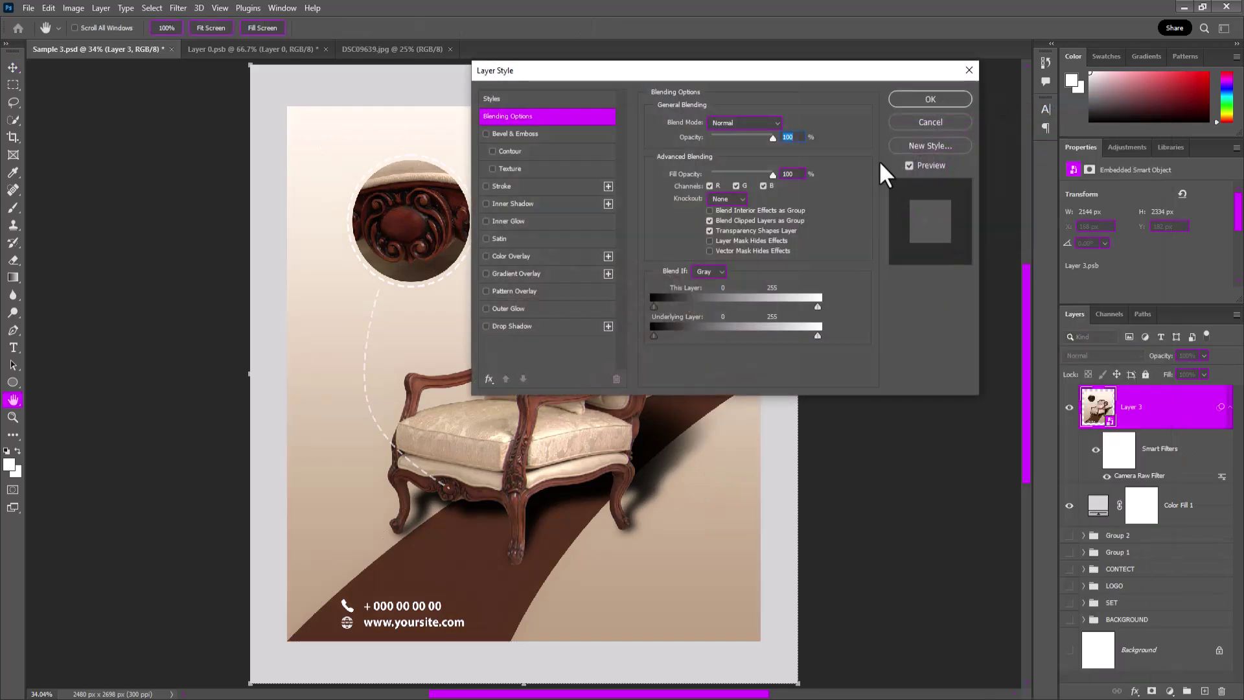
{"action": "left_click", "coordinate": [512, 326]}
{"action": "left_click_drag", "start_coordinate": [709, 213], "coordinate": [715, 213]}
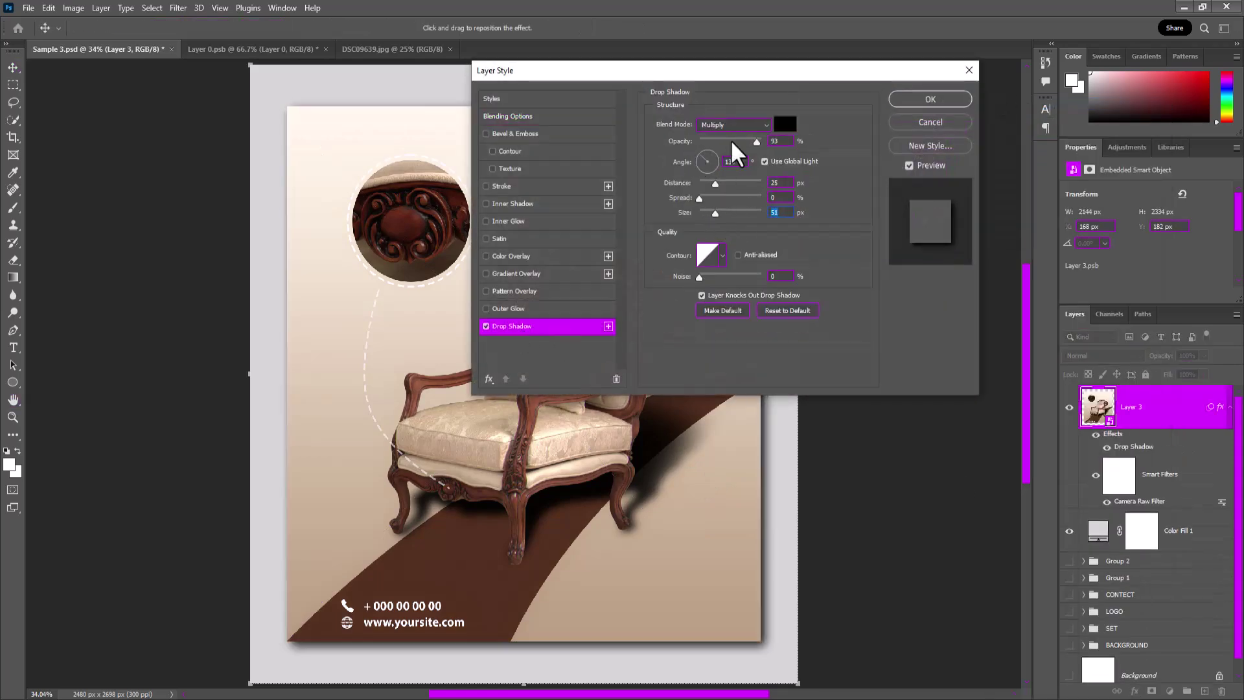
{"action": "left_click_drag", "start_coordinate": [756, 141], "coordinate": [724, 141]}
{"action": "left_click_drag", "start_coordinate": [705, 182], "coordinate": [713, 212]}
{"action": "left_click_drag", "start_coordinate": [724, 142], "coordinate": [732, 141]}
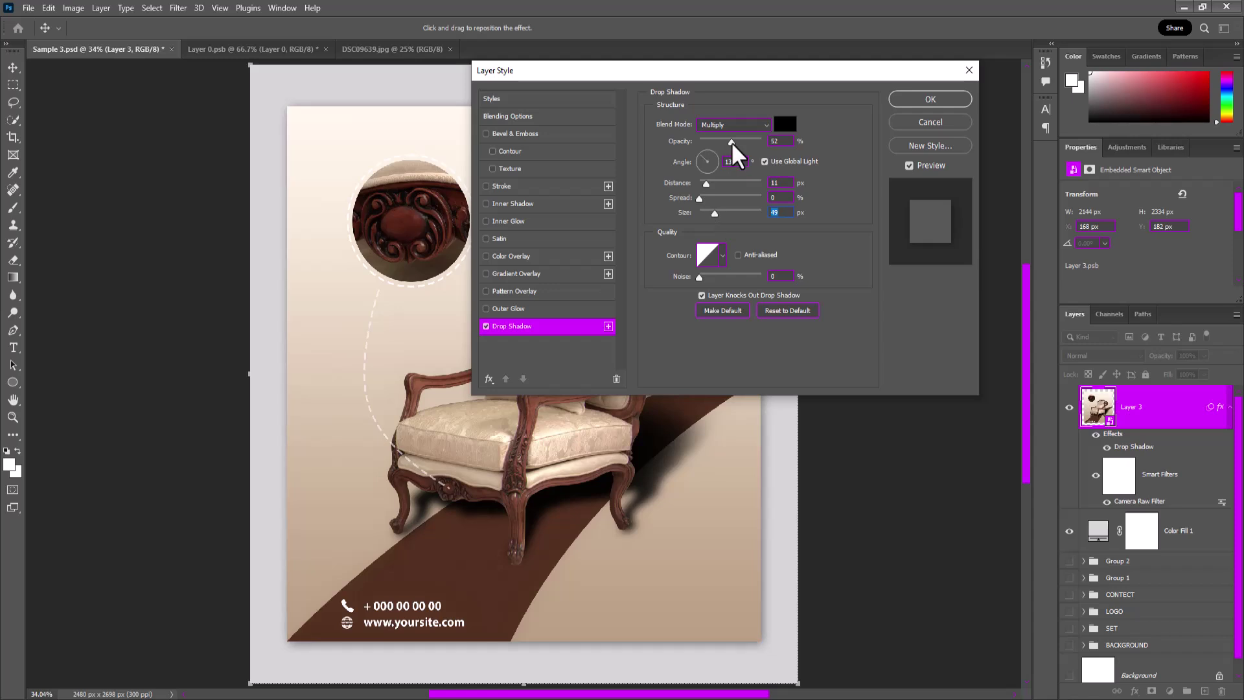
{"action": "left_click_drag", "start_coordinate": [732, 440], "coordinate": [724, 495]}
{"action": "left_click", "coordinate": [931, 100]}
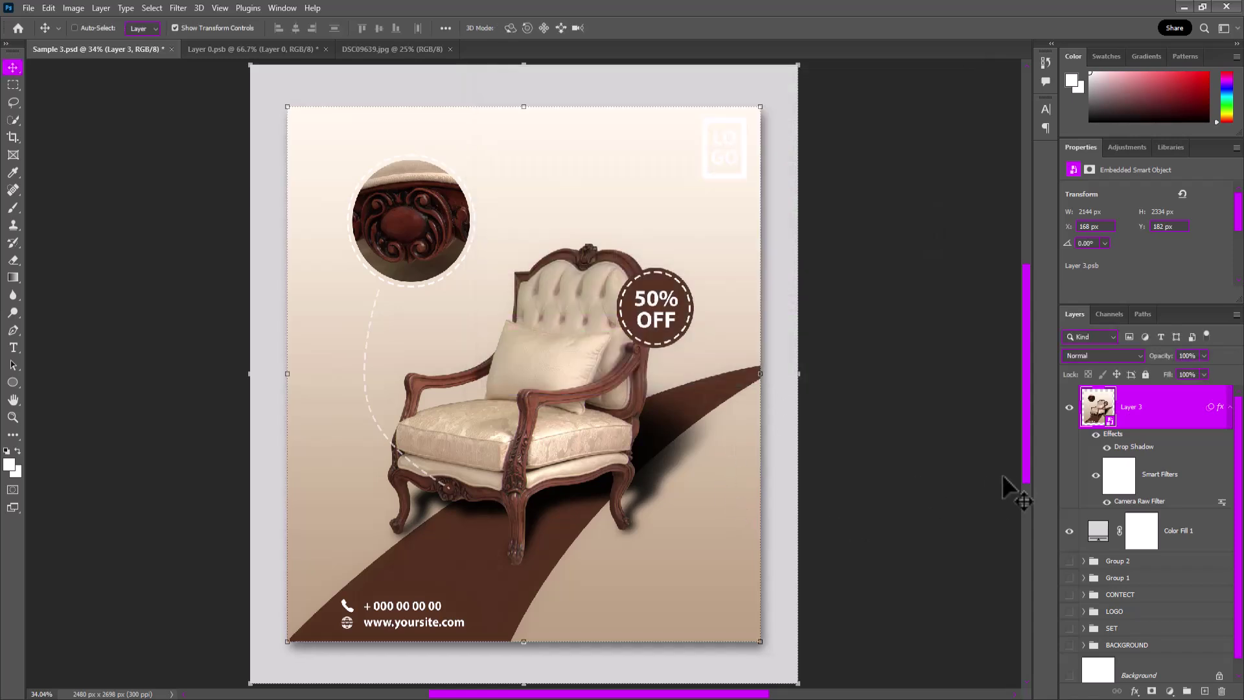
Step: Change the Color Fill 1 backdrop colour to tan
{"action": "double_click", "coordinate": [1097, 530]}
{"action": "left_click_drag", "start_coordinate": [622, 134], "coordinate": [848, 162]}
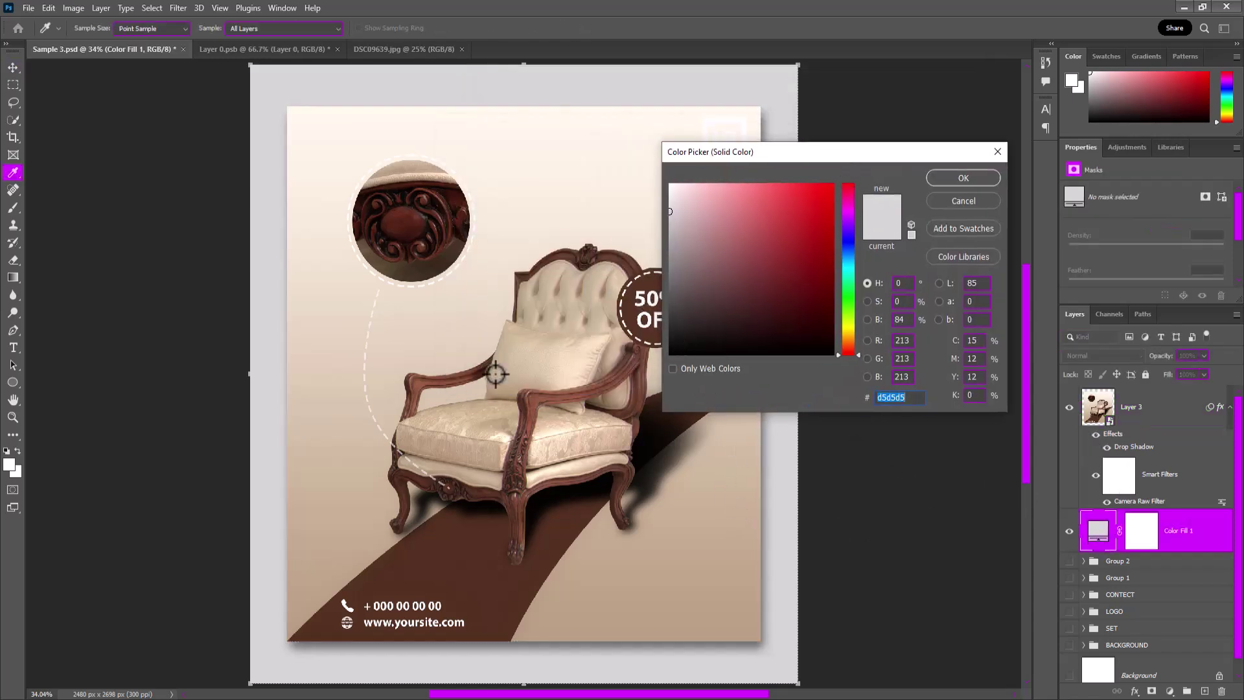
{"action": "left_click", "coordinate": [344, 508]}
{"action": "left_click", "coordinate": [744, 230]}
{"action": "left_click", "coordinate": [910, 224]}
{"action": "left_click", "coordinate": [963, 177]}
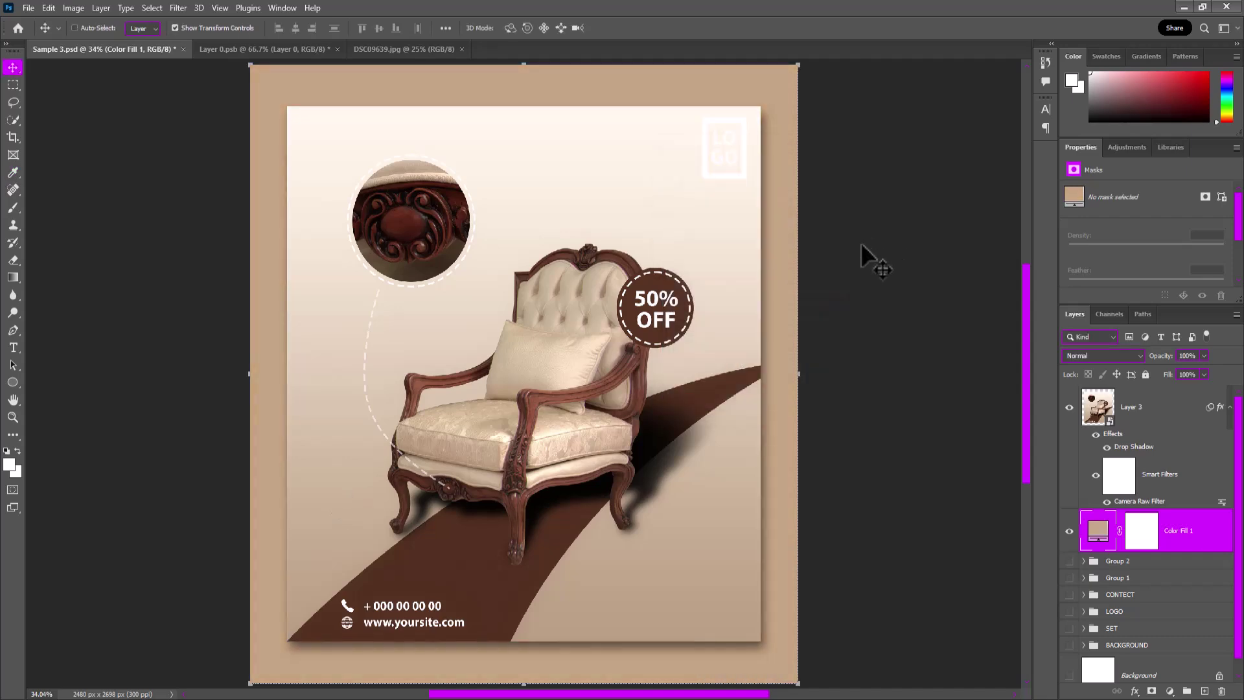
{"action": "key", "text": "ctrl+minus"}
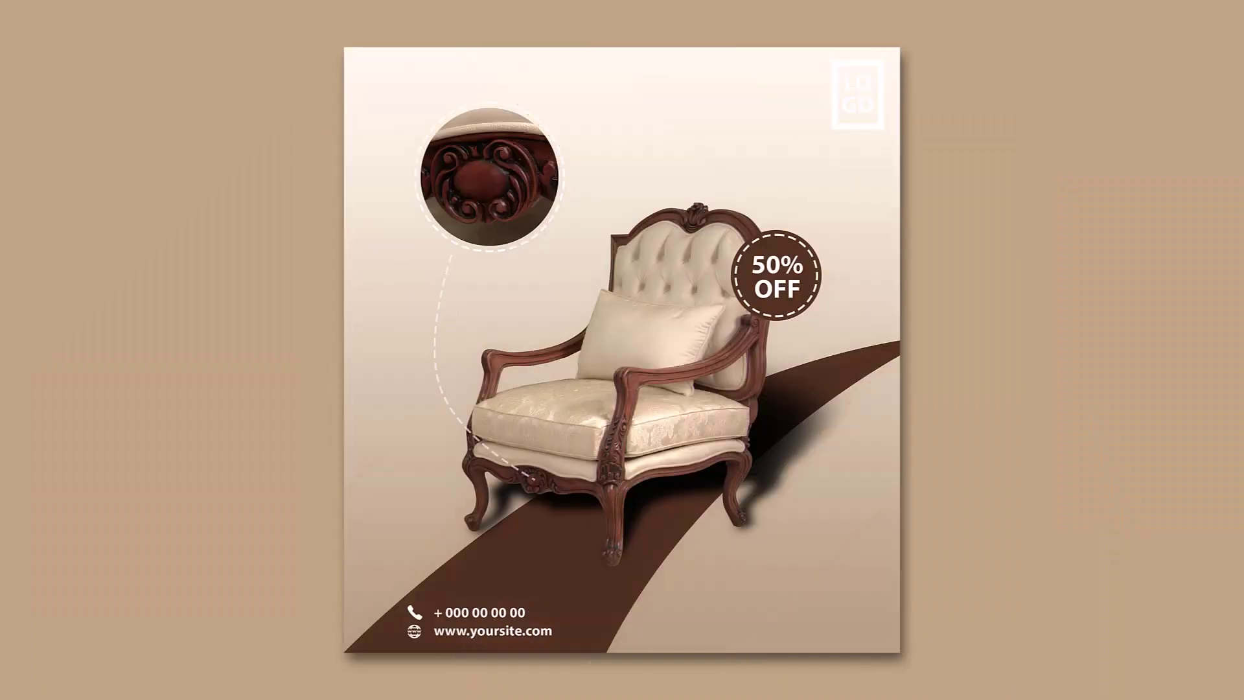